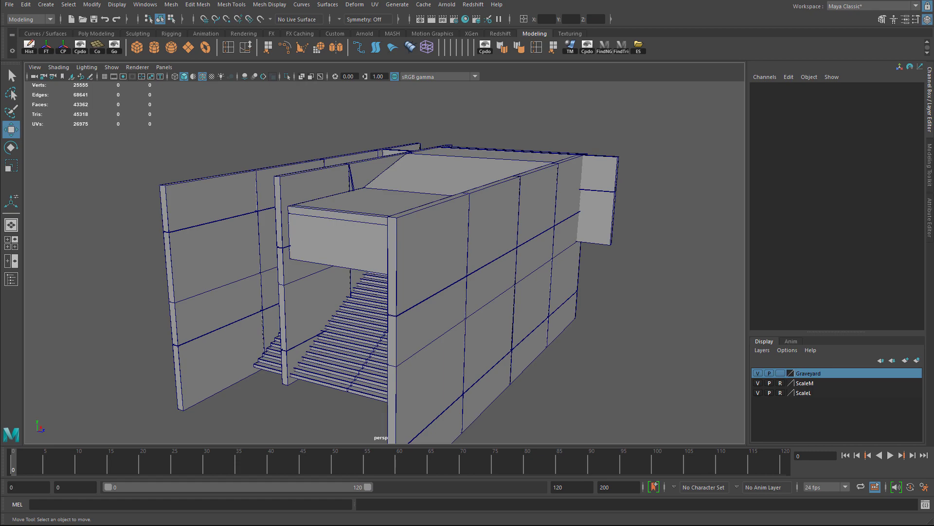
Examine the stair interior and the rounded opening in the wall of the modelled environment
{"action": "scroll", "coordinate": [388, 245], "scroll_direction": "up", "scroll_amount": 2}
{"action": "scroll", "coordinate": [402, 235], "scroll_direction": "up", "scroll_amount": 6}
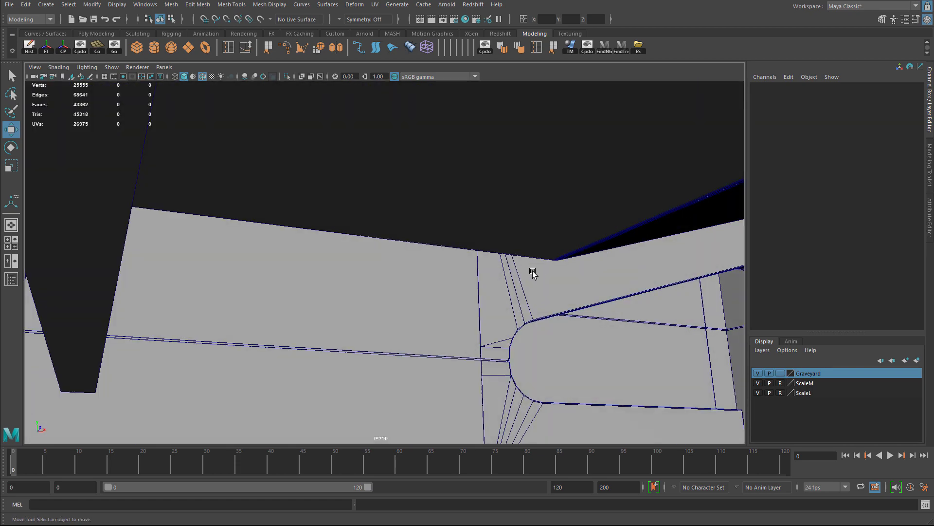
{"action": "middle_click_drag", "start_coordinate": [532, 272], "coordinate": [338, 194], "text": "alt"}
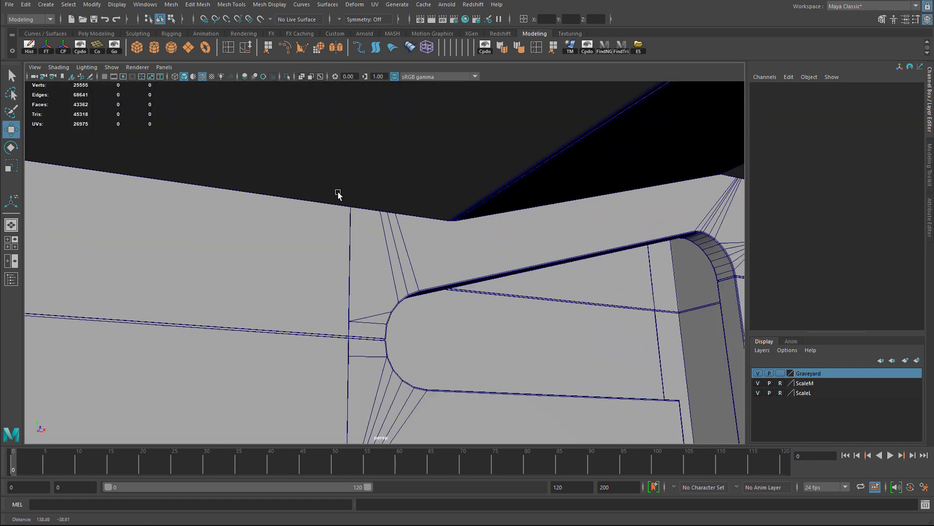
{"action": "left_click_drag", "start_coordinate": [338, 194], "coordinate": [556, 237], "text": "alt"}
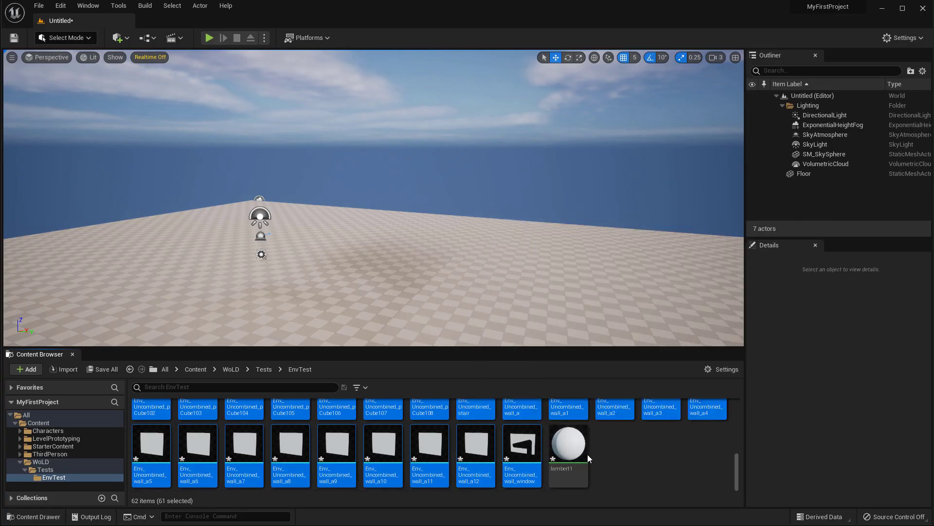
Place all the selected Env_Uncombined meshes from the EnvTest folder into the Unreal level
{"action": "left_click_drag", "start_coordinate": [522, 453], "coordinate": [383, 188]}
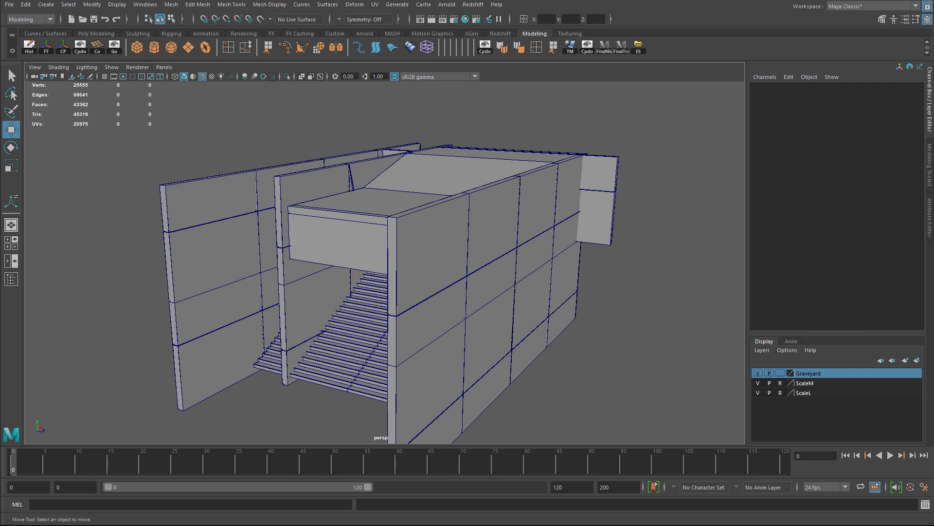
Examine the Maya environment inside and out, including the stairs, floor, walls and scale figure
{"action": "left_click_drag", "start_coordinate": [327, 244], "coordinate": [427, 240], "text": "alt"}
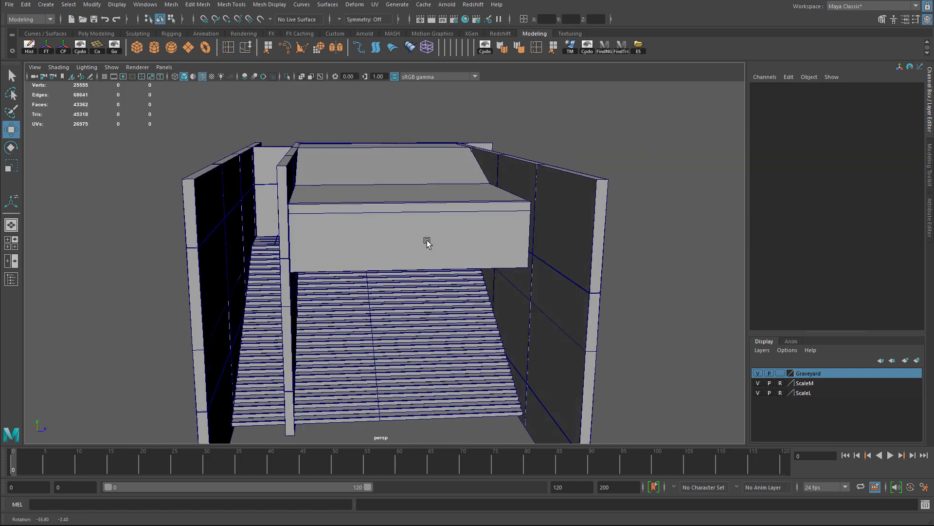
{"action": "right_click_drag", "start_coordinate": [427, 240], "coordinate": [491, 241], "text": "alt"}
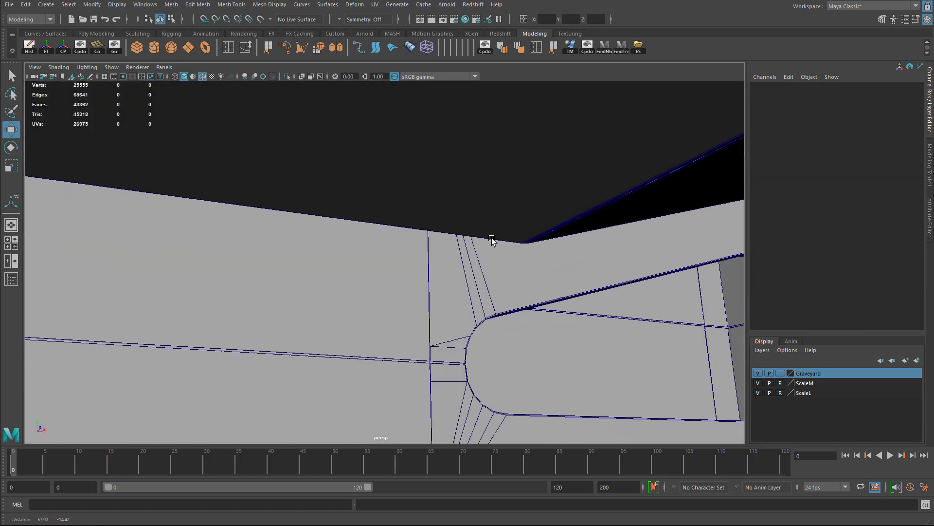
{"action": "left_click_drag", "start_coordinate": [492, 240], "coordinate": [546, 236], "text": "alt"}
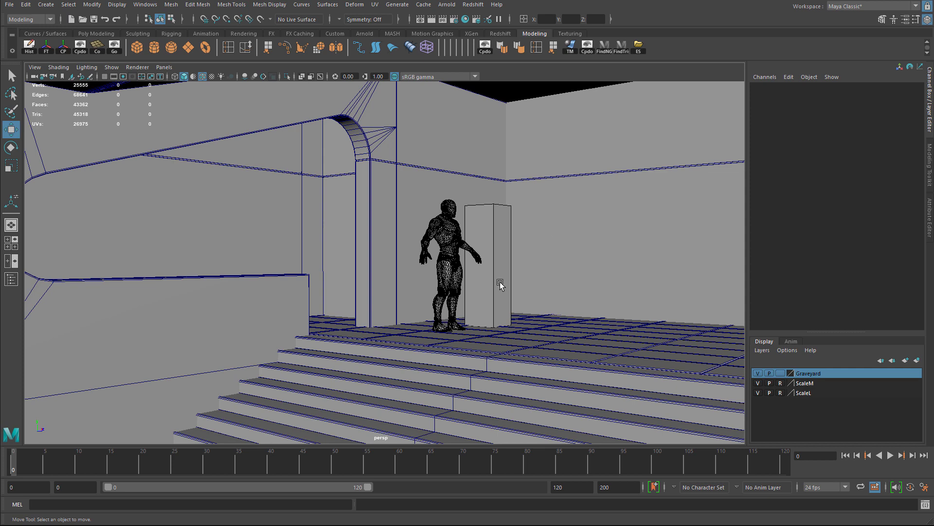
{"action": "left_click_drag", "start_coordinate": [501, 285], "coordinate": [468, 278], "text": "alt"}
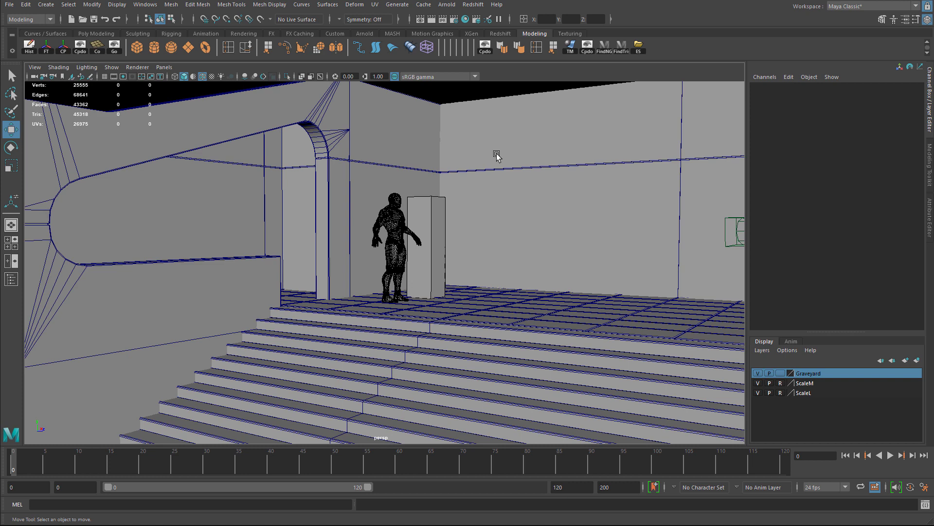
{"action": "left_click_drag", "start_coordinate": [601, 185], "coordinate": [457, 222], "text": "alt"}
{"action": "scroll", "coordinate": [456, 222], "scroll_direction": "down", "scroll_amount": 5}
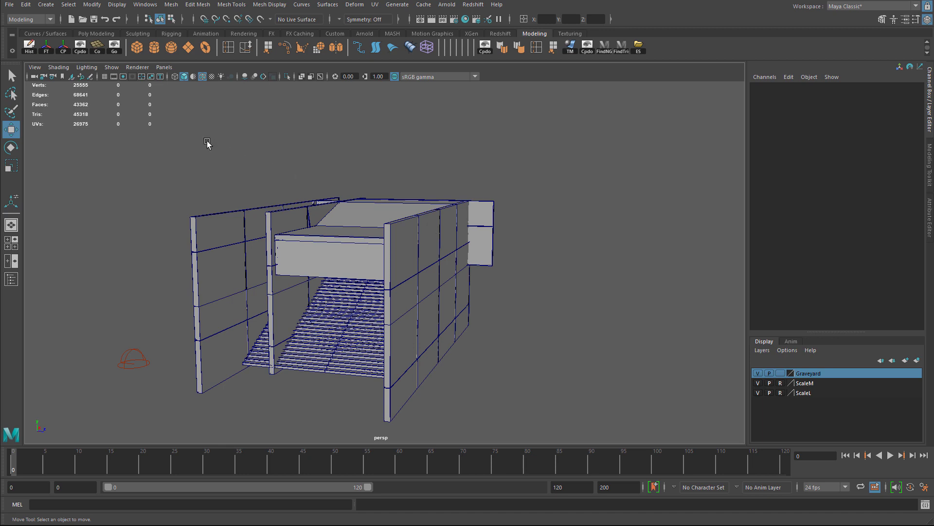
{"action": "left_click_drag", "start_coordinate": [604, 243], "coordinate": [143, 117], "text": "alt"}
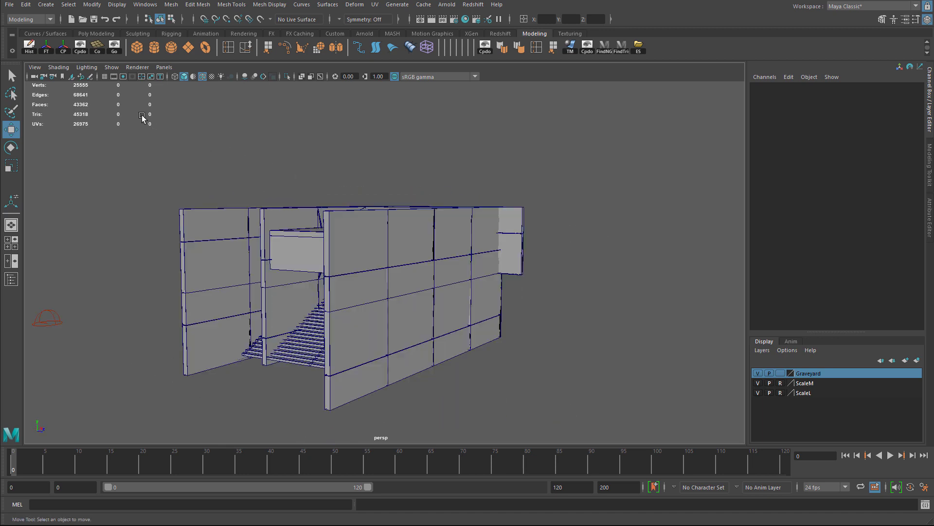
{"action": "left_click_drag", "start_coordinate": [142, 114], "coordinate": [214, 139], "text": "alt"}
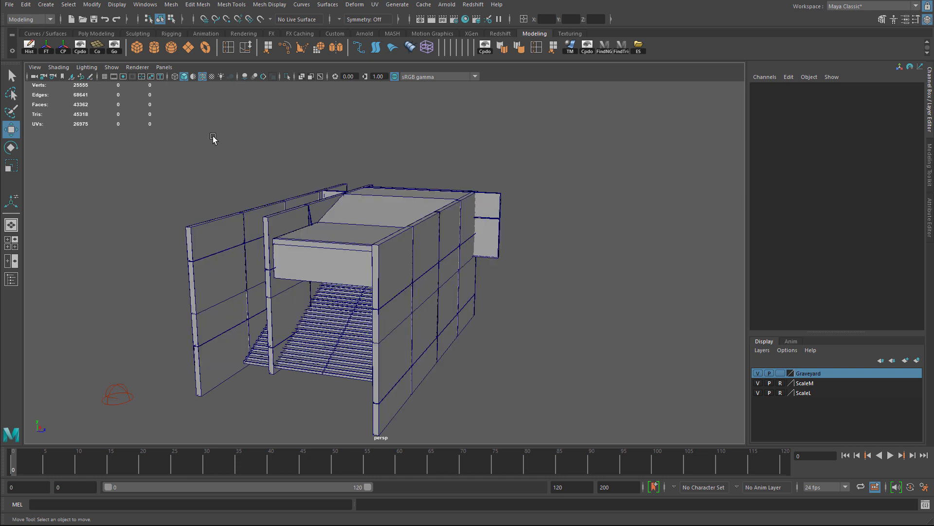
{"action": "left_click_drag", "start_coordinate": [133, 96], "coordinate": [585, 370]}
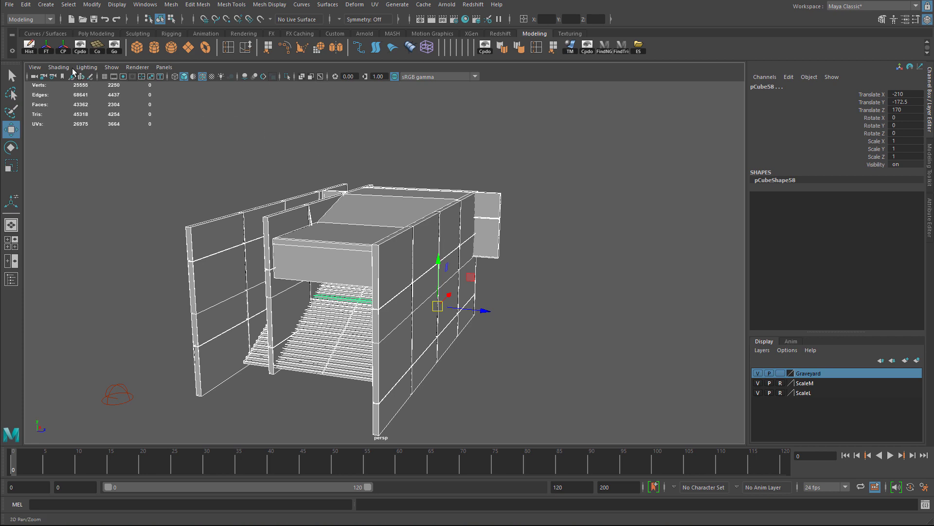
{"action": "left_click", "coordinate": [9, 6]}
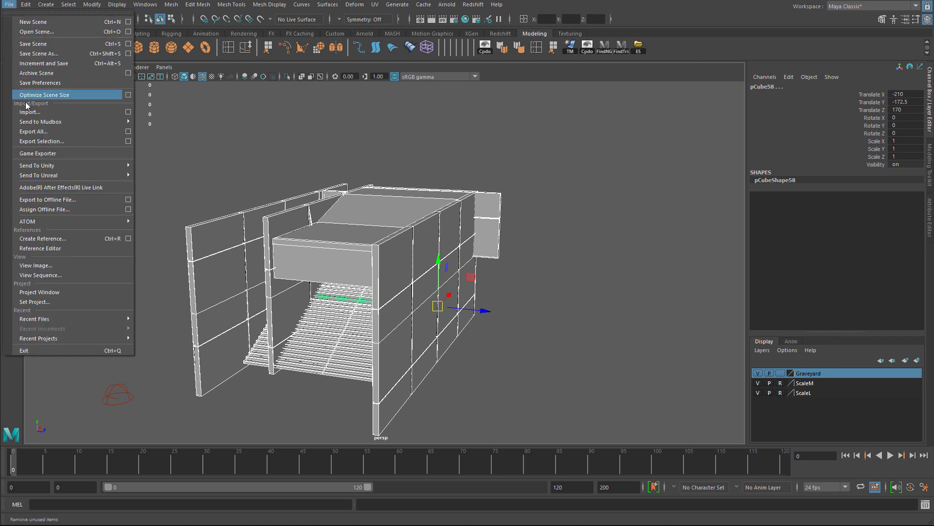
{"action": "left_click", "coordinate": [43, 141]}
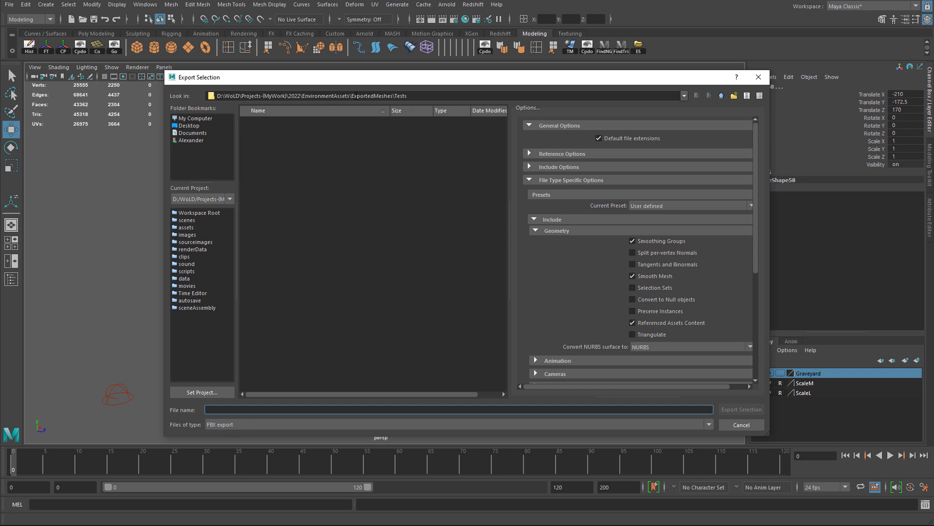
{"action": "left_click_drag", "start_coordinate": [353, 96], "coordinate": [397, 98]}
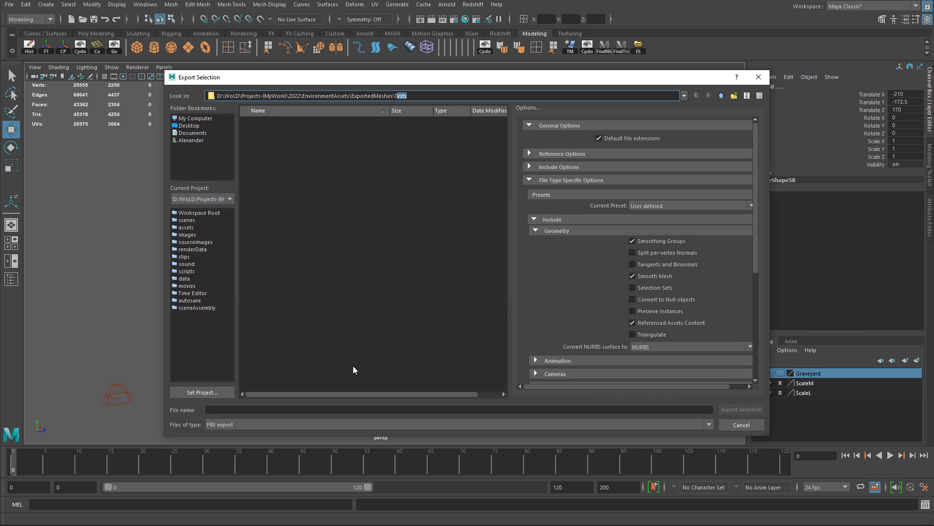
{"action": "left_click", "coordinate": [276, 410]}
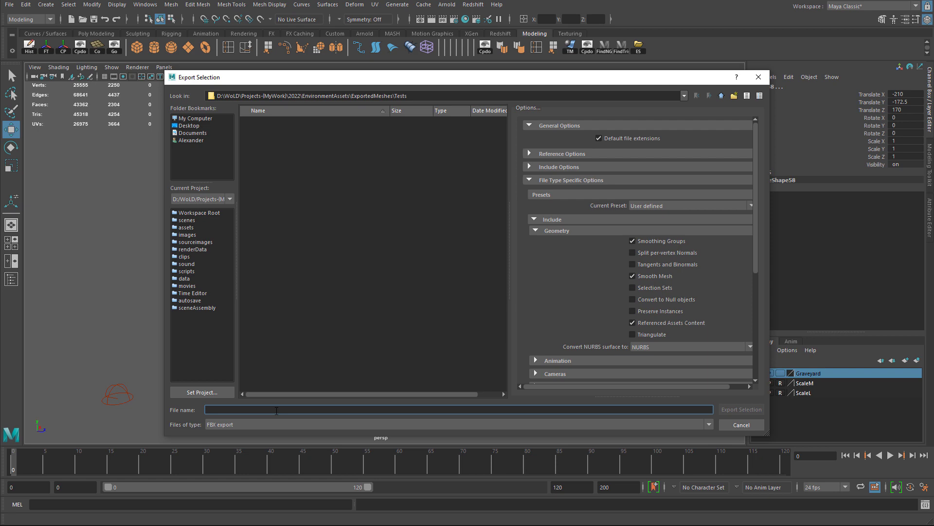
{"action": "left_click", "coordinate": [758, 77]}
Select individual roof, wall and stair pieces to check that they are separate meshes
{"action": "left_click", "coordinate": [365, 203]}
{"action": "left_click", "coordinate": [449, 229]}
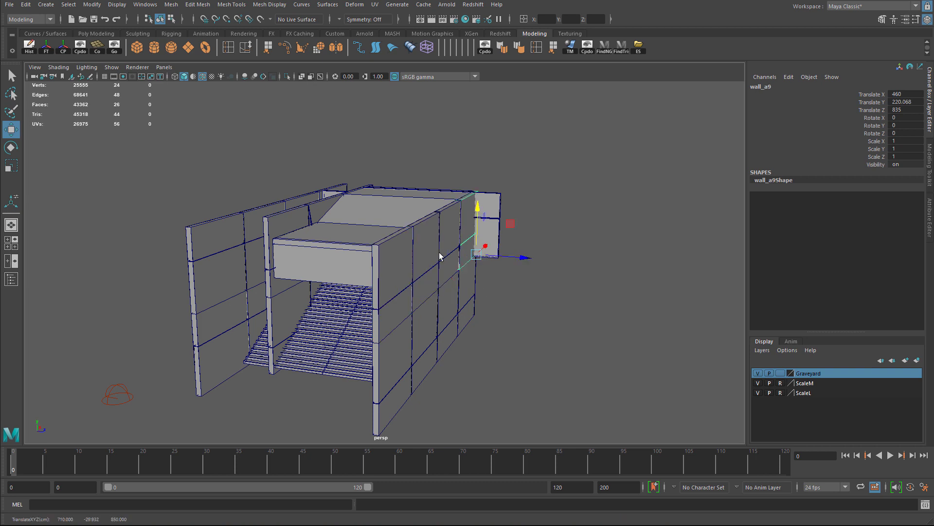
{"action": "left_click", "coordinate": [423, 322]}
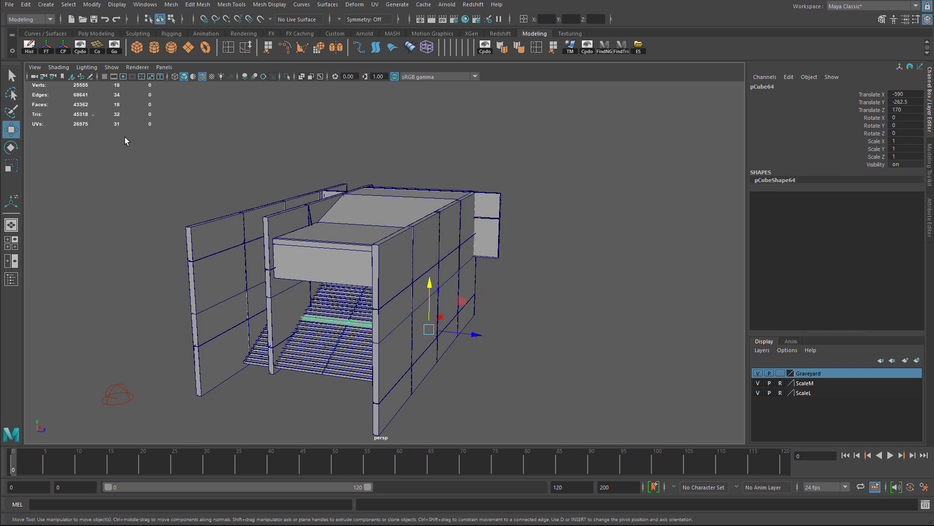
Export the whole environment selection as an FBX named Env_Uncombined into the ExportedMeshes\Tests folder
{"action": "left_click_drag", "start_coordinate": [92, 114], "coordinate": [624, 421]}
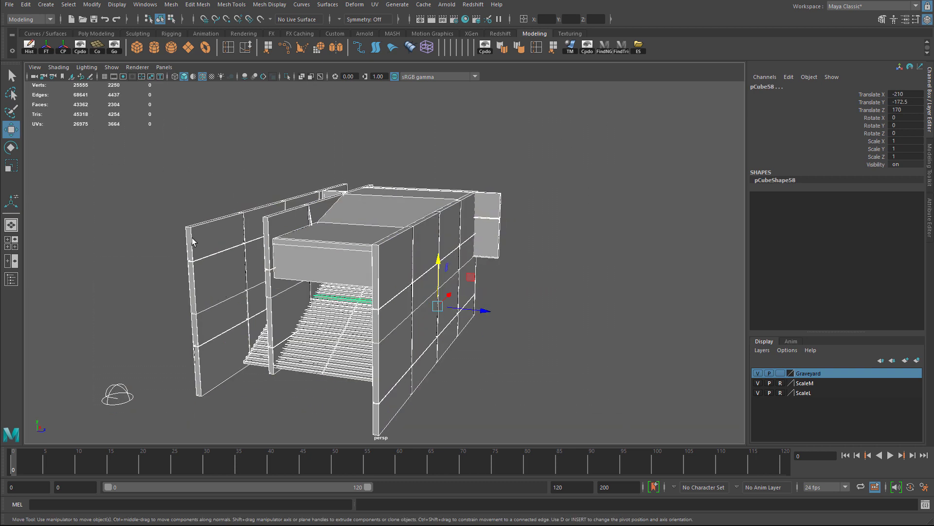
{"action": "left_click", "coordinate": [9, 4]}
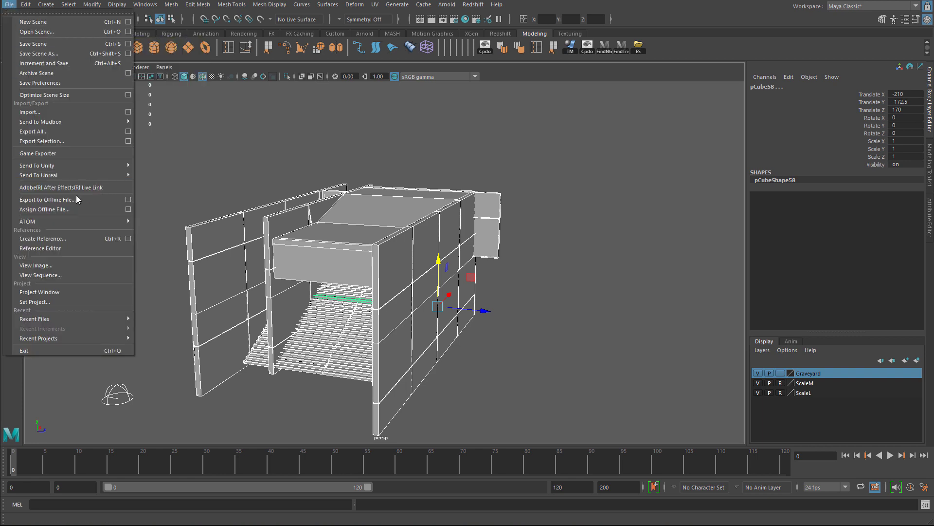
{"action": "left_click", "coordinate": [55, 143]}
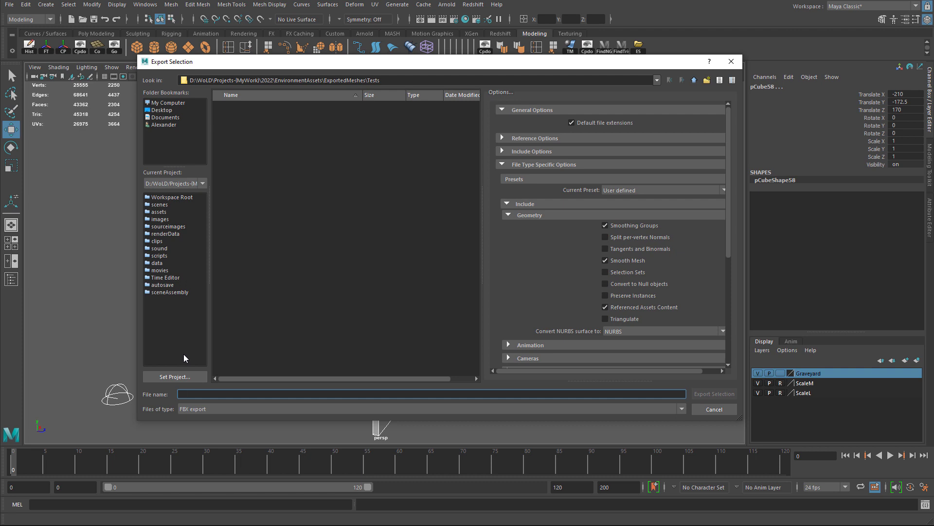
{"action": "type", "text": "Env_"}
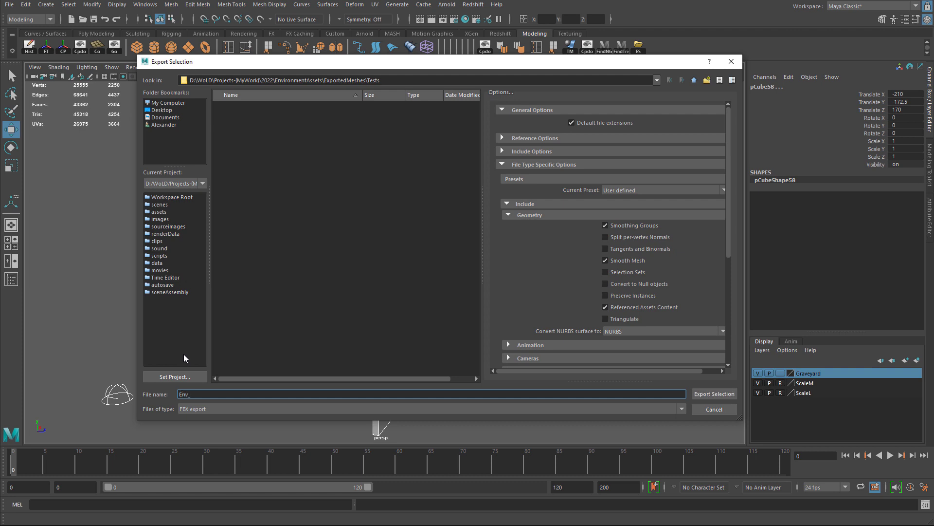
{"action": "type", "text": "Uncombined"}
{"action": "left_click", "coordinate": [714, 393]}
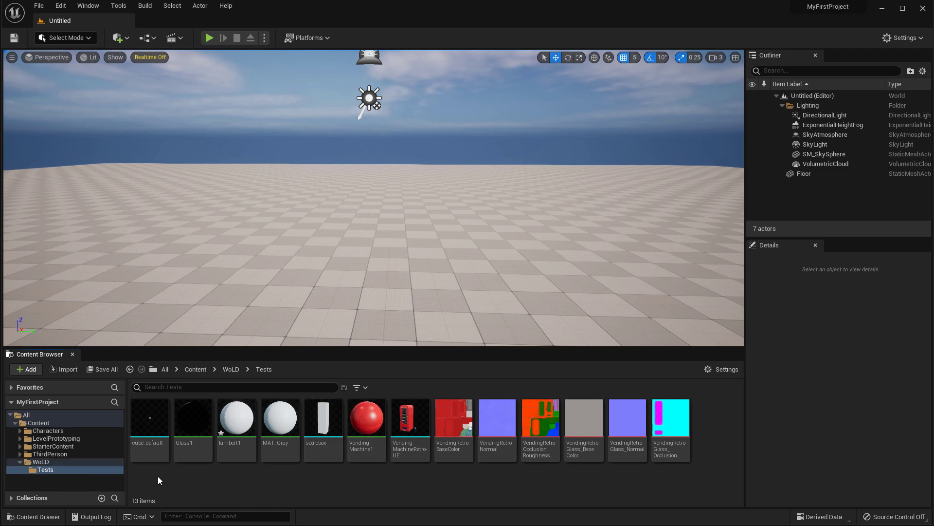
In Unreal Engine, create a folder named EnvTest inside WoLD/Tests and open it
{"action": "right_click", "coordinate": [169, 482]}
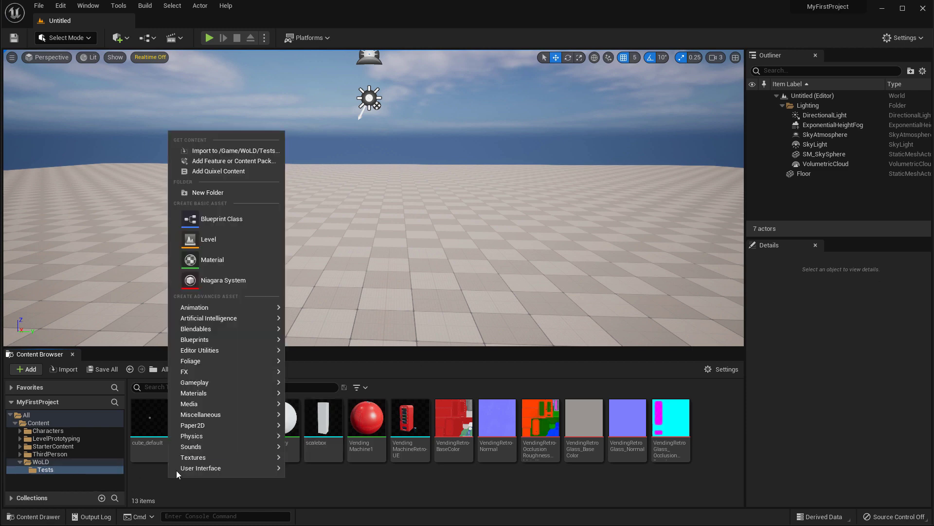
{"action": "left_click", "coordinate": [220, 193]}
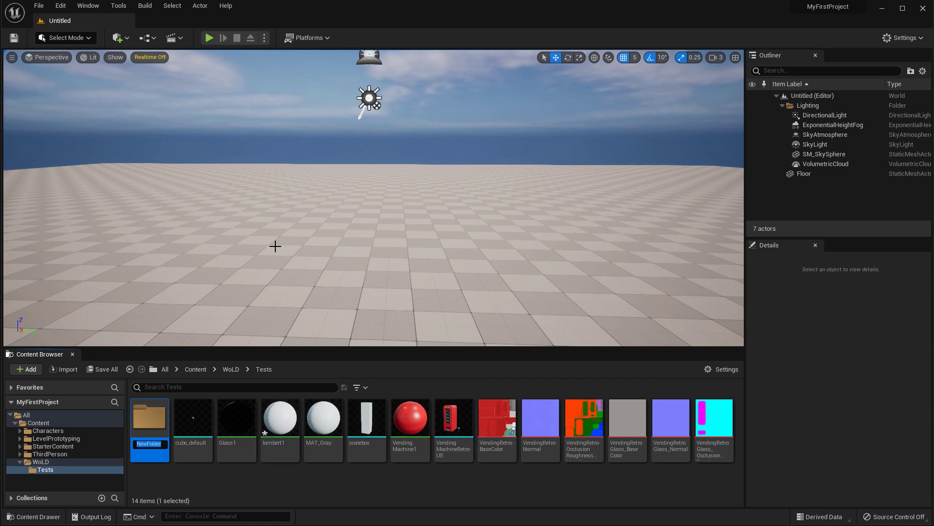
{"action": "type", "text": "EnvTest"}
{"action": "key", "text": "Return"}
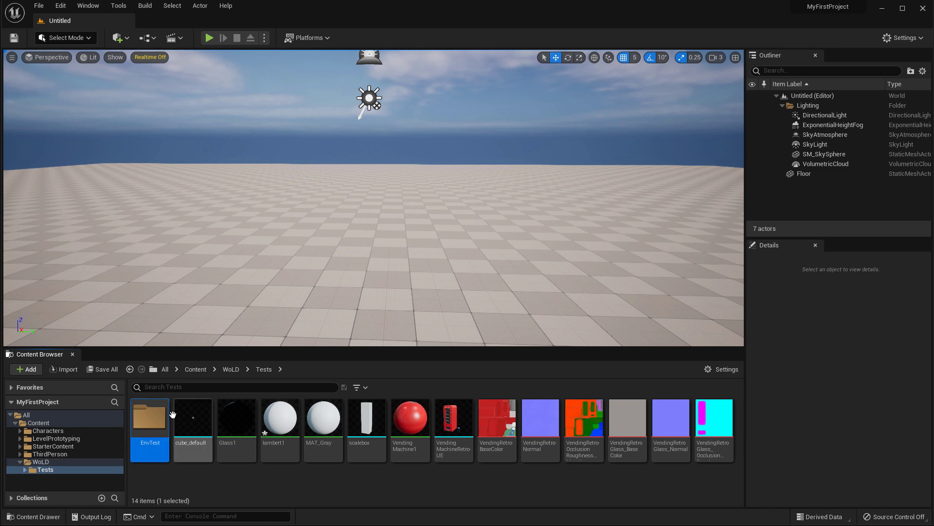
{"action": "double_click", "coordinate": [149, 416]}
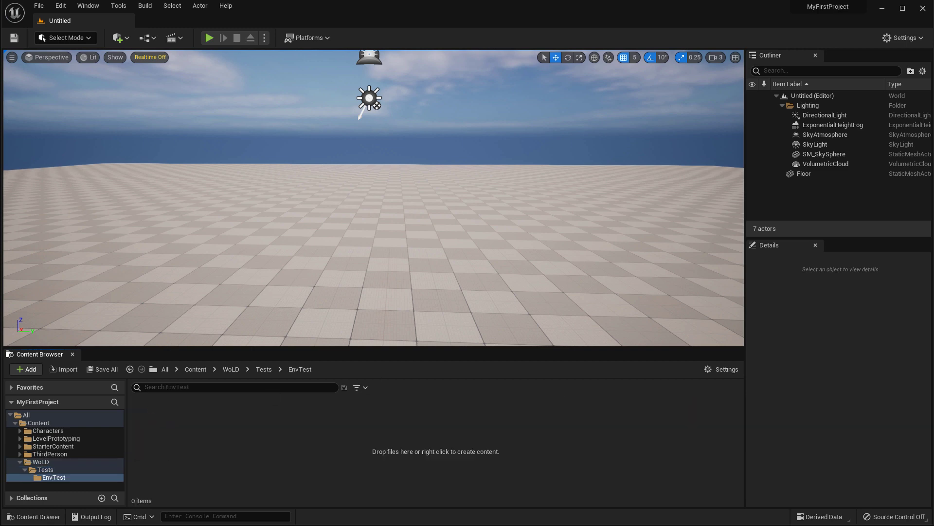
Bring Env_Uncombined.fbx from File Explorer's Tests folder into the empty EnvTest folder in Unreal Engine
{"action": "key", "text": "alt+Tab"}
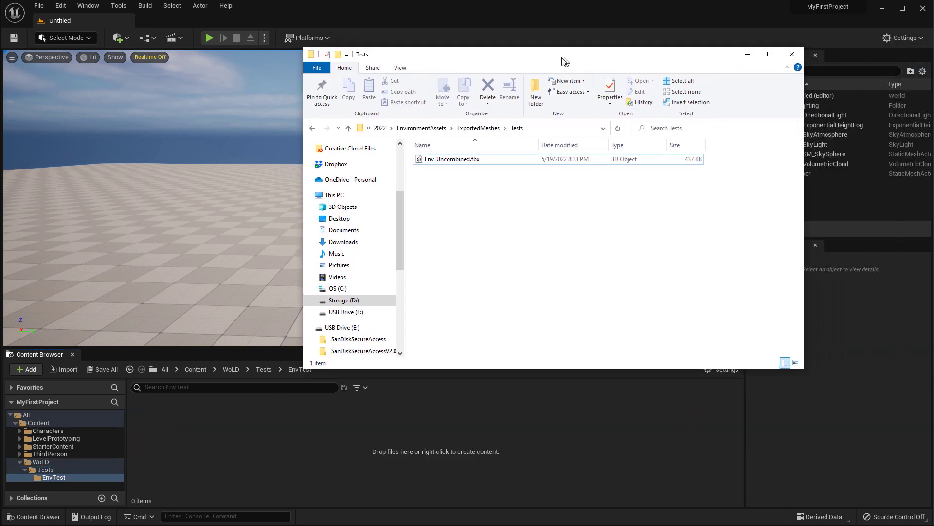
{"action": "left_click", "coordinate": [451, 159]}
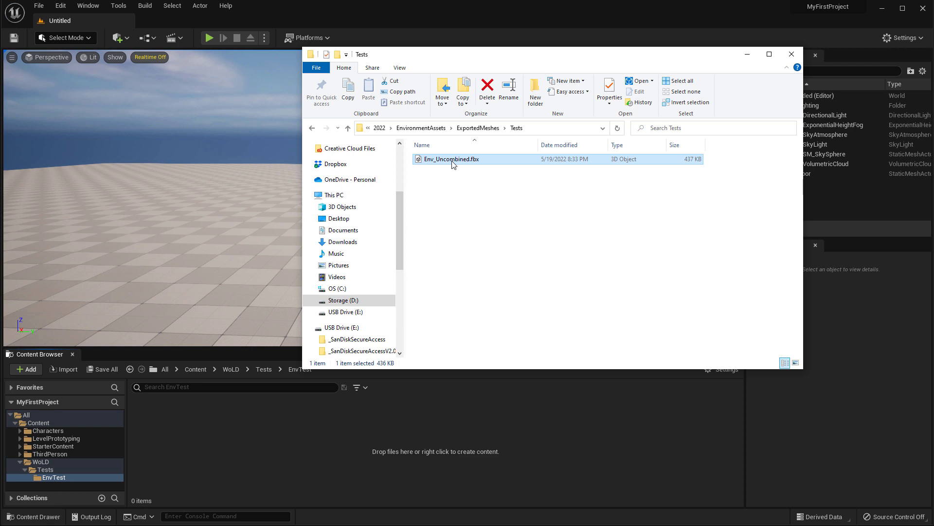
{"action": "left_click_drag", "start_coordinate": [454, 161], "coordinate": [247, 454]}
{"action": "left_click_drag", "start_coordinate": [243, 456], "coordinate": [242, 457]}
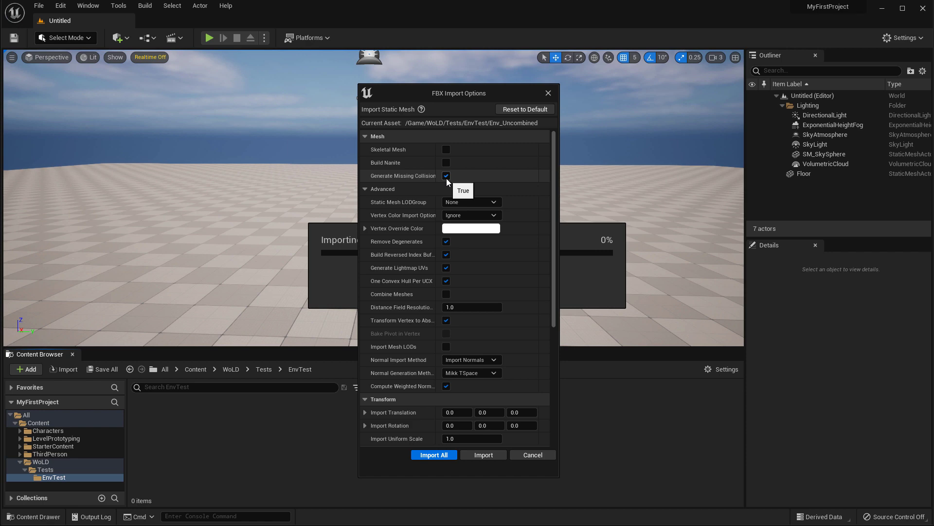
Review the FBX import options and import all meshes with Generate Missing Collision on, Combine Meshes off and Create New Materials
{"action": "scroll", "coordinate": [506, 254], "scroll_direction": "down", "scroll_amount": 1}
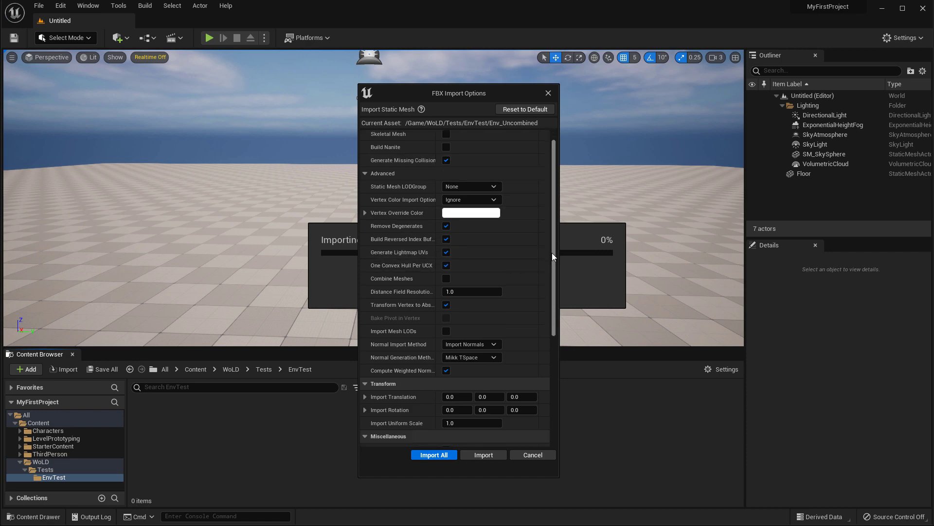
{"action": "left_click_drag", "start_coordinate": [552, 253], "coordinate": [555, 390]}
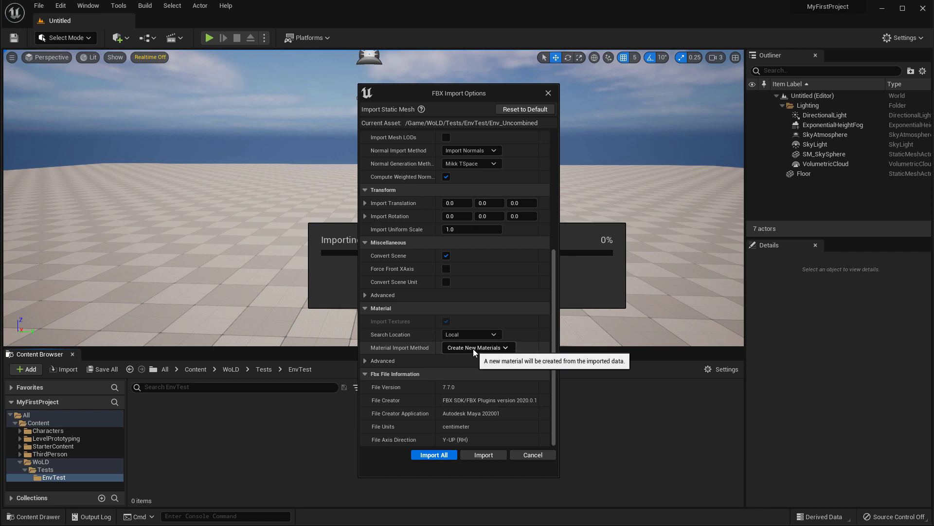
{"action": "scroll", "coordinate": [473, 348], "scroll_direction": "up", "scroll_amount": 3}
{"action": "scroll", "coordinate": [475, 348], "scroll_direction": "up", "scroll_amount": 7}
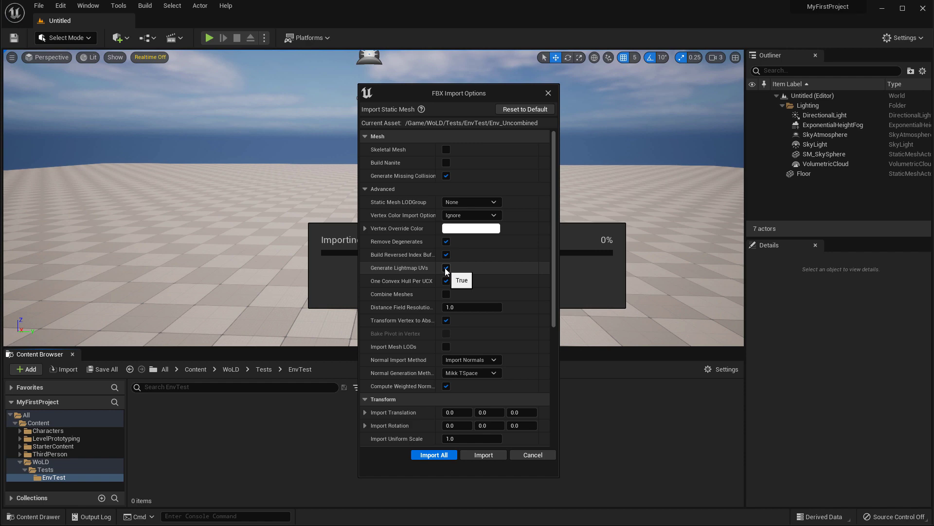
{"action": "scroll", "coordinate": [446, 271], "scroll_direction": "down", "scroll_amount": 5}
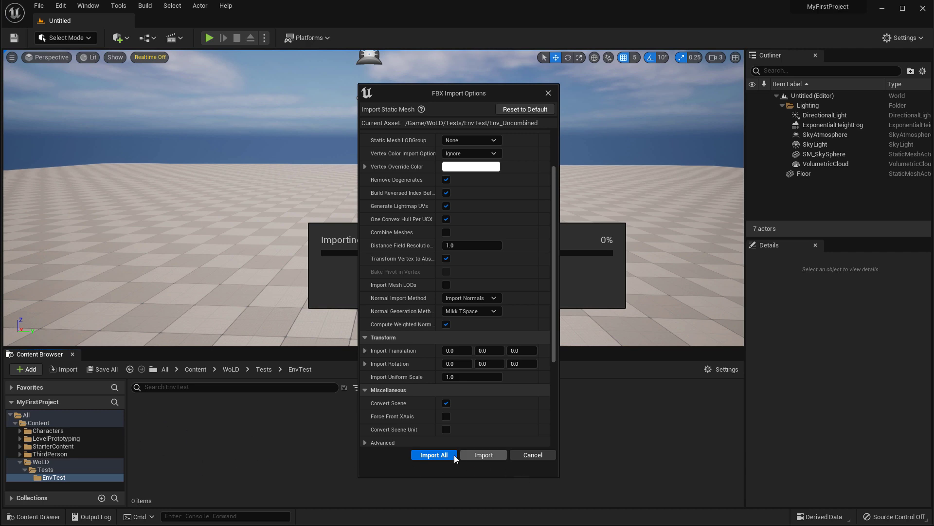
{"action": "left_click", "coordinate": [442, 456]}
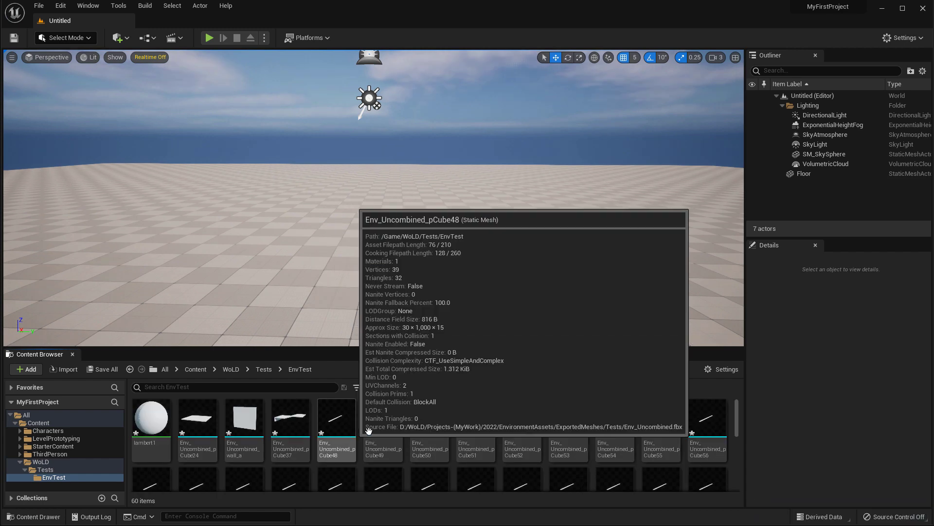
Look through the imported static meshes and the lambert1 material in the EnvTest folder
{"action": "scroll", "coordinate": [349, 433], "scroll_direction": "down", "scroll_amount": 5}
{"action": "scroll", "coordinate": [274, 466], "scroll_direction": "up", "scroll_amount": 5}
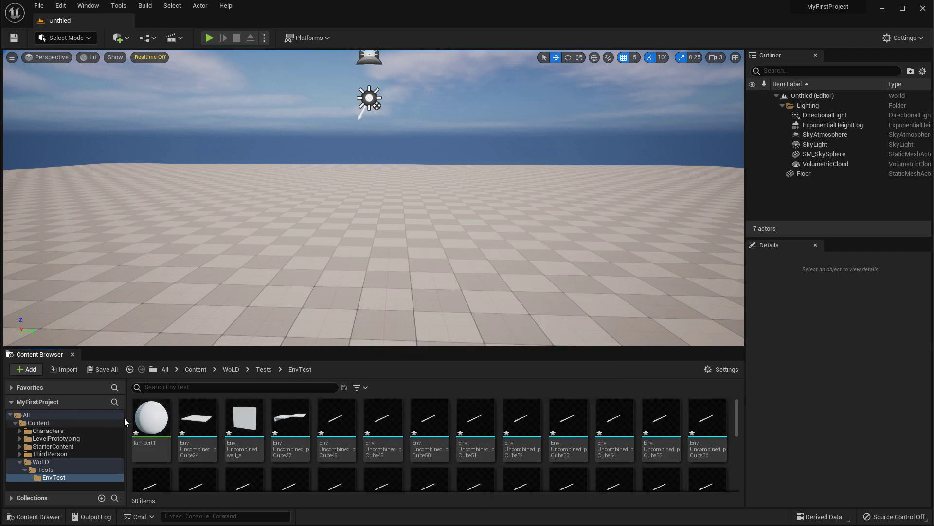
{"action": "left_click", "coordinate": [152, 423]}
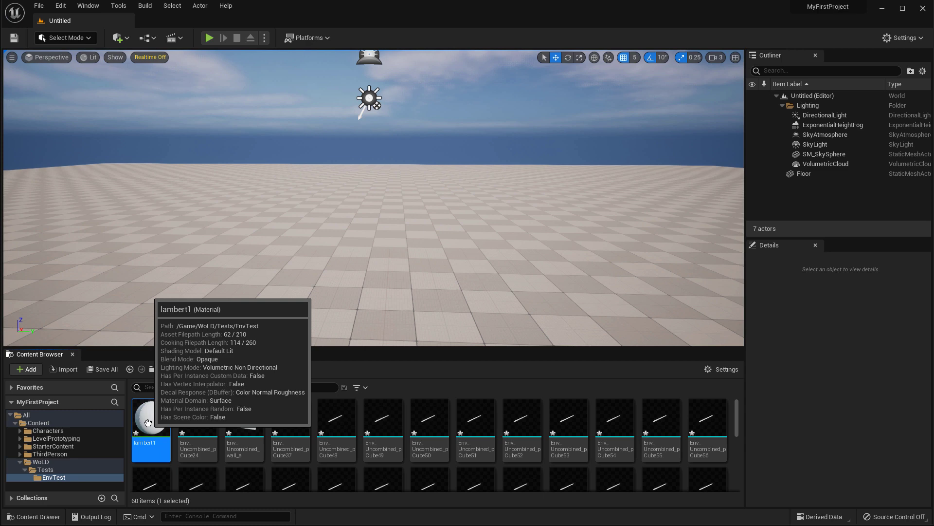
{"action": "scroll", "coordinate": [496, 428], "scroll_direction": "down", "scroll_amount": 5}
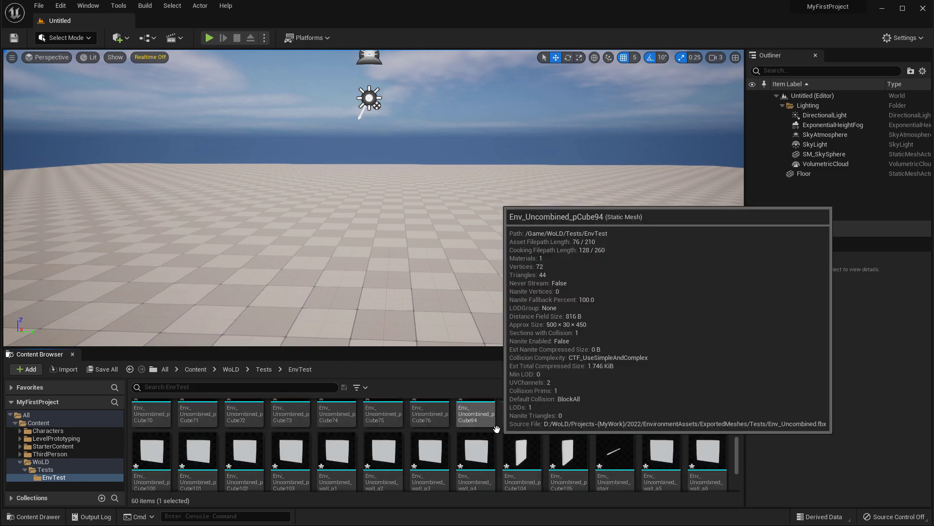
{"action": "scroll", "coordinate": [496, 428], "scroll_direction": "up", "scroll_amount": 5}
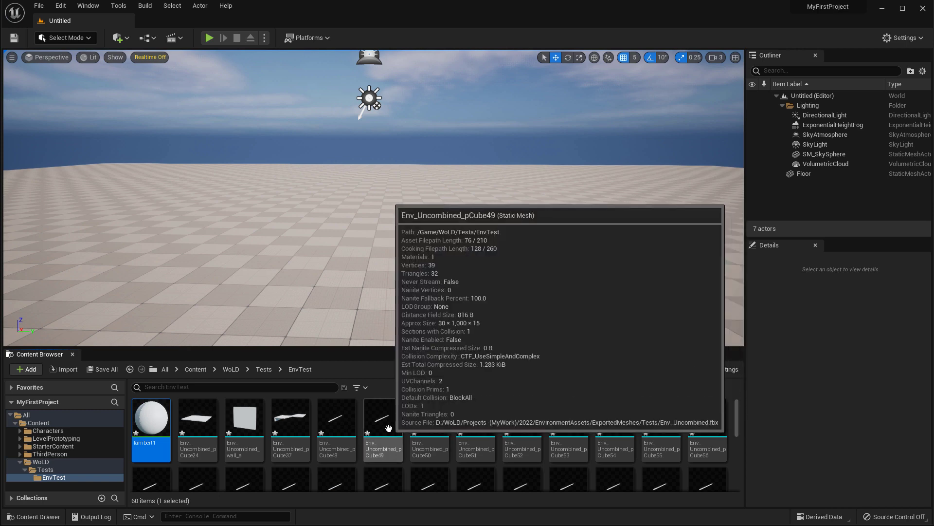
Place all EnvTest static meshes, without the lambert1 material, together in the level and raise them to Z 490
{"action": "scroll", "coordinate": [388, 427], "scroll_direction": "down", "scroll_amount": 5}
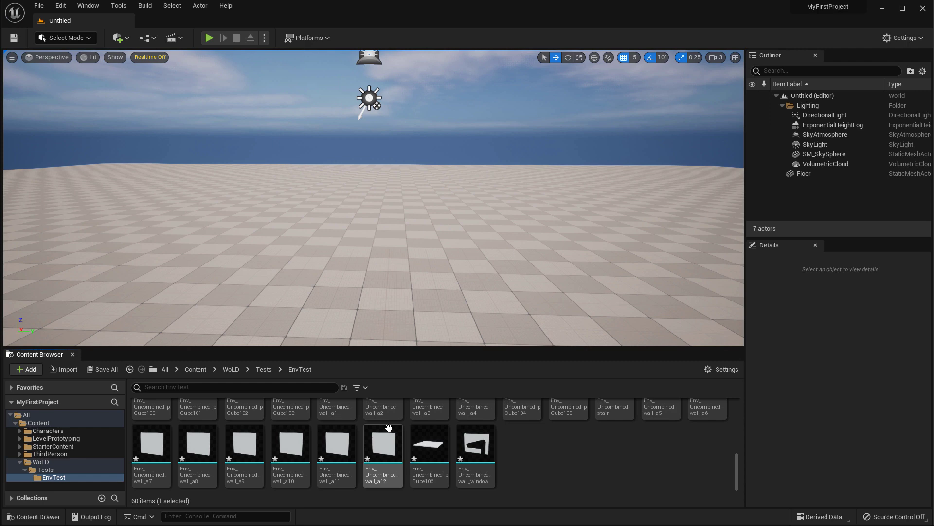
{"action": "left_click", "coordinate": [492, 454]}
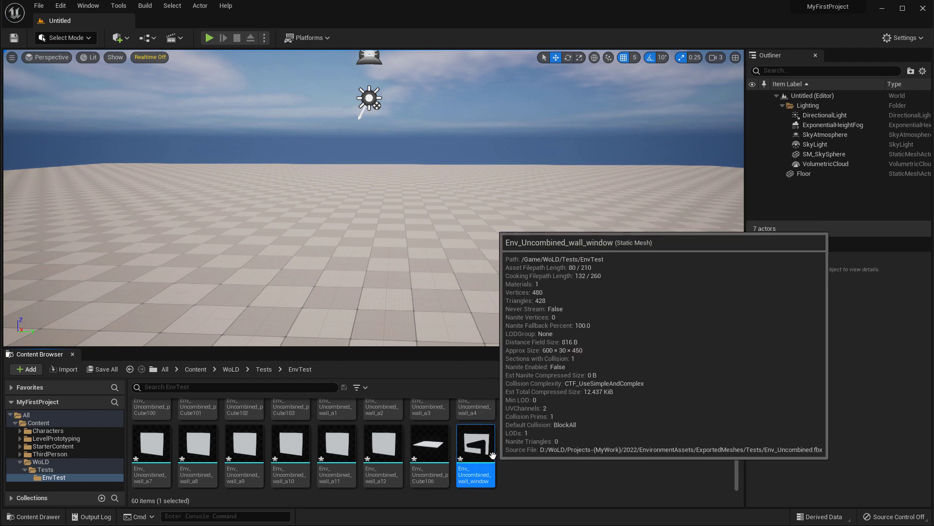
{"action": "scroll", "coordinate": [492, 454], "scroll_direction": "up", "scroll_amount": 10}
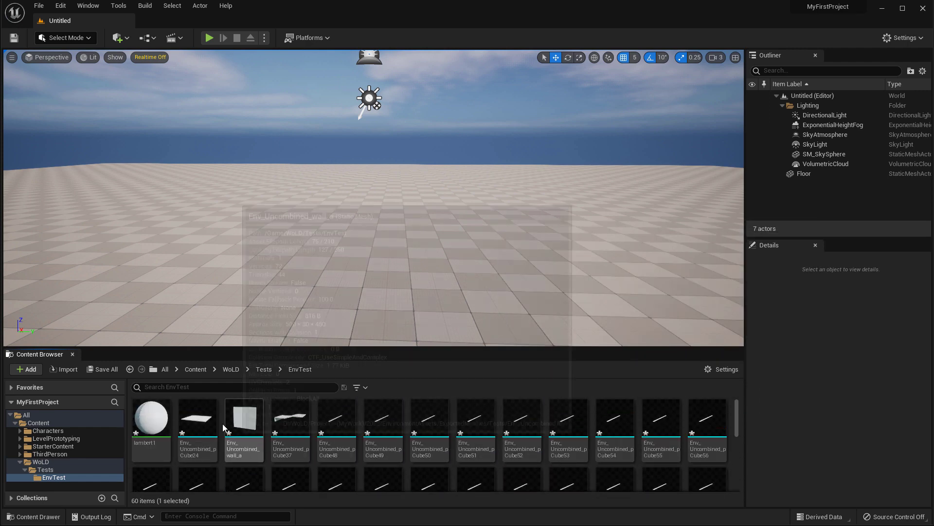
{"action": "left_click", "coordinate": [210, 414], "text": "shift"}
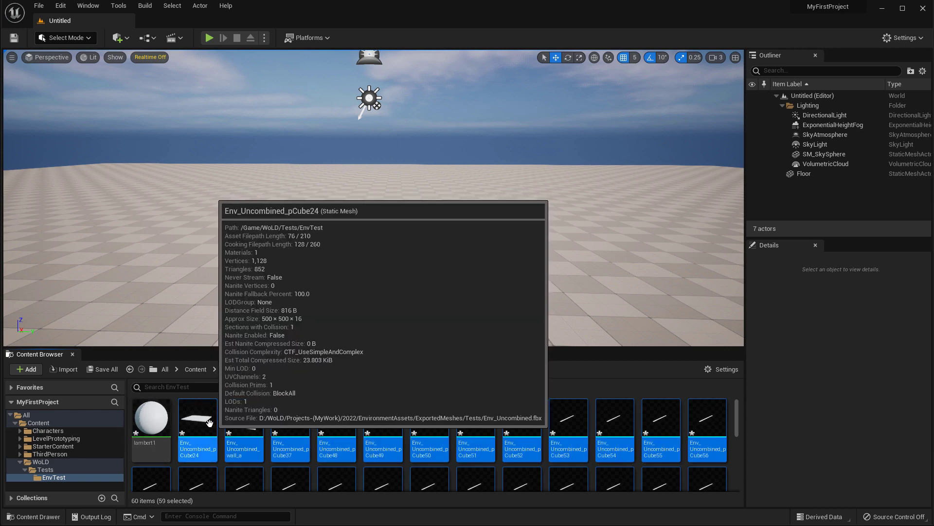
{"action": "left_click_drag", "start_coordinate": [213, 425], "coordinate": [345, 203]}
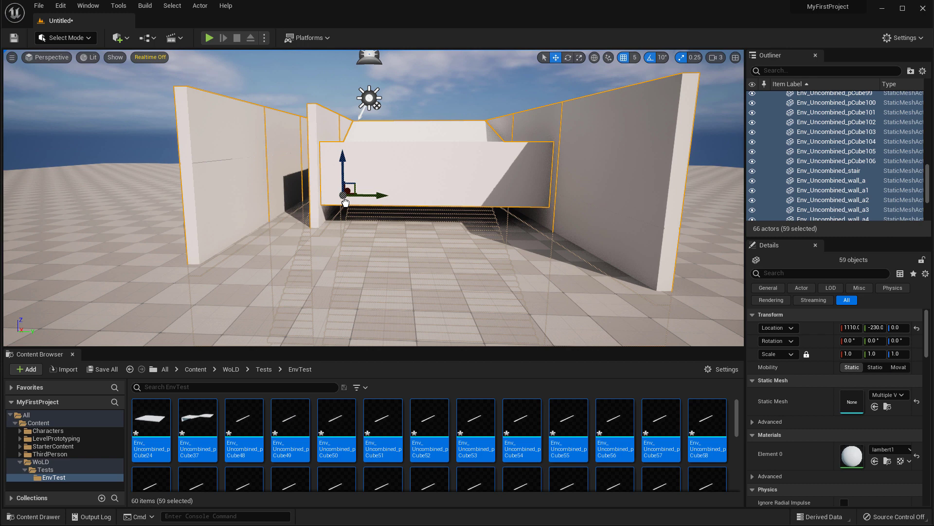
{"action": "left_click_drag", "start_coordinate": [346, 202], "coordinate": [360, 82]}
Try shifting the window wall mesh alone to Y -245 from inside the environment and undo the move
{"action": "right_click_drag", "start_coordinate": [374, 204], "coordinate": [487, 193]}
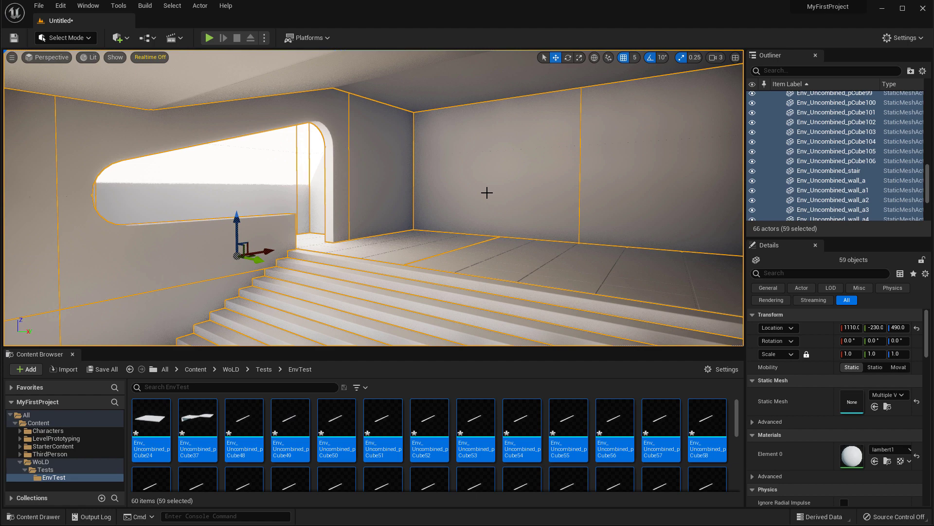
{"action": "left_click", "coordinate": [484, 161]}
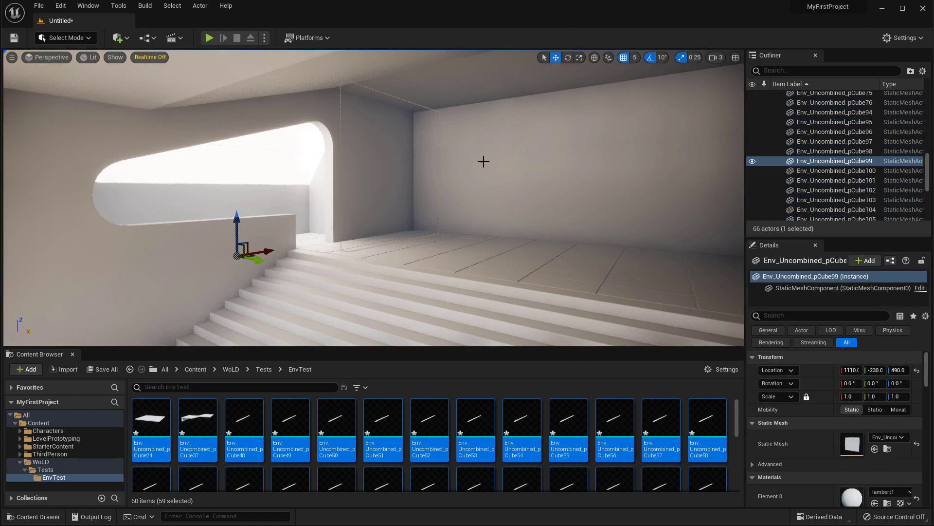
{"action": "left_click", "coordinate": [261, 131]}
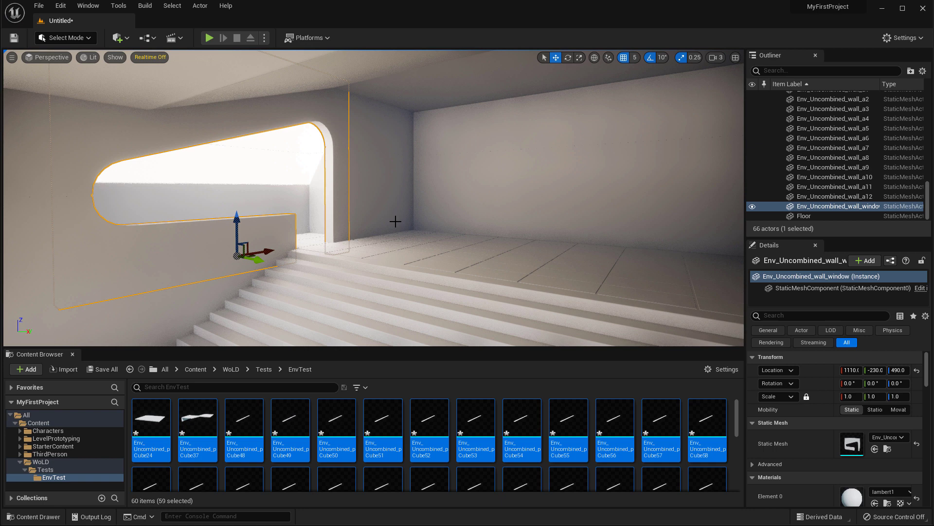
{"action": "left_click_drag", "start_coordinate": [263, 265], "coordinate": [257, 262]}
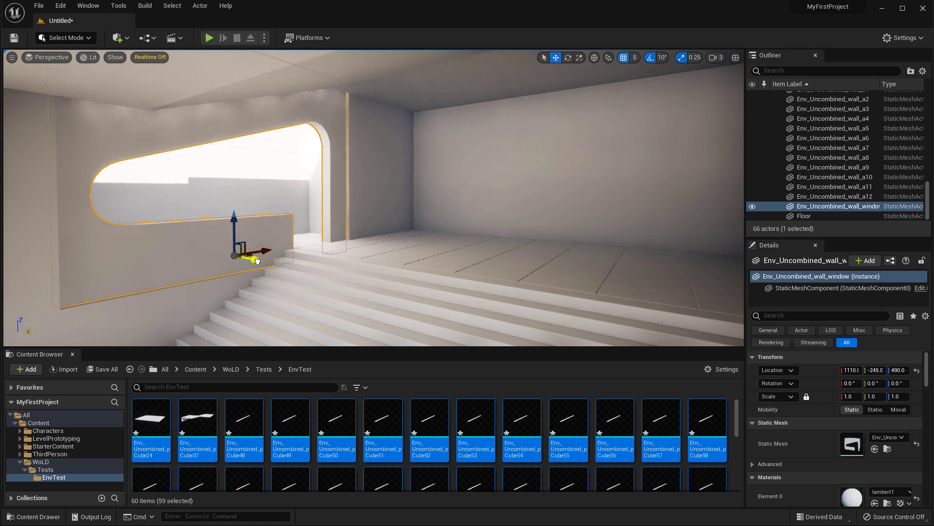
{"action": "key", "text": "ctrl+z"}
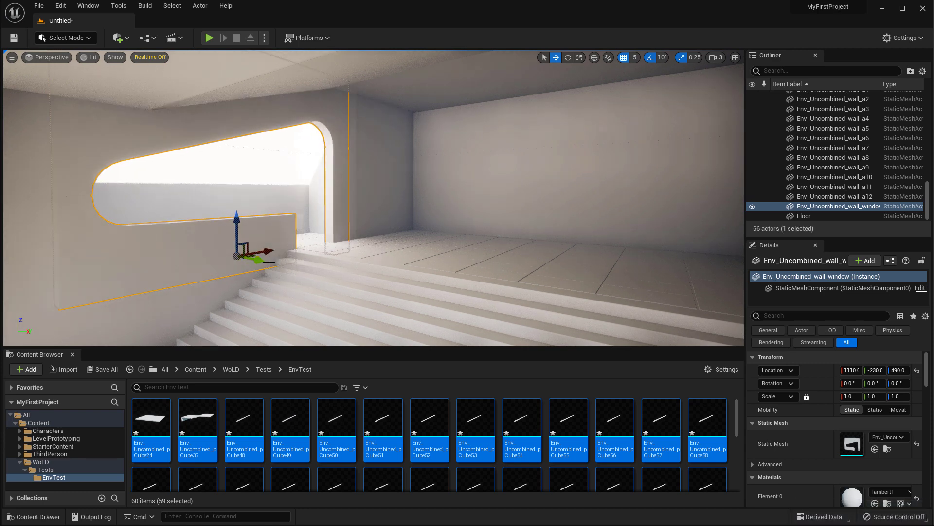
Inspect the placed environment inside and outside, selecting individual stair and wall meshes to check their shared pivot
{"action": "left_click", "coordinate": [375, 176]}
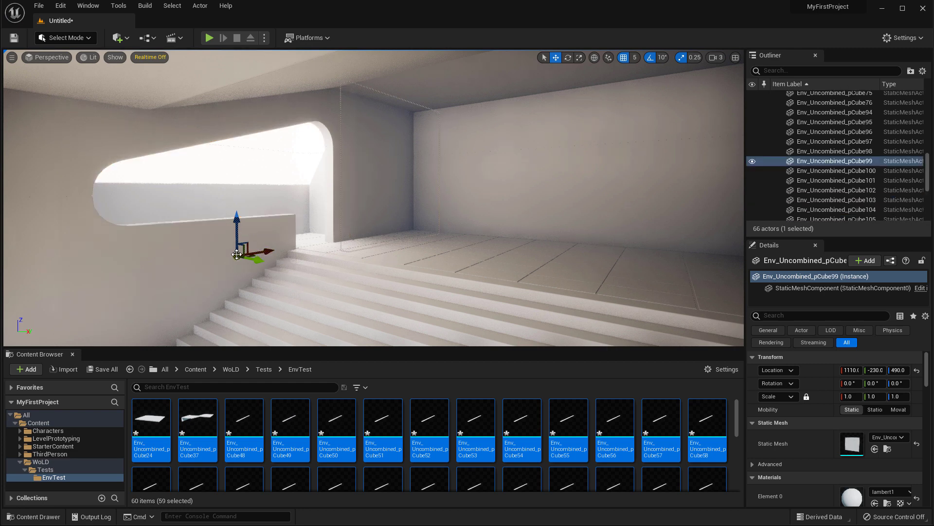
{"action": "right_click_drag", "start_coordinate": [346, 252], "coordinate": [381, 281]}
{"action": "left_click", "coordinate": [400, 305]}
{"action": "left_click", "coordinate": [381, 282]}
{"action": "right_click_drag", "start_coordinate": [423, 187], "coordinate": [423, 188]}
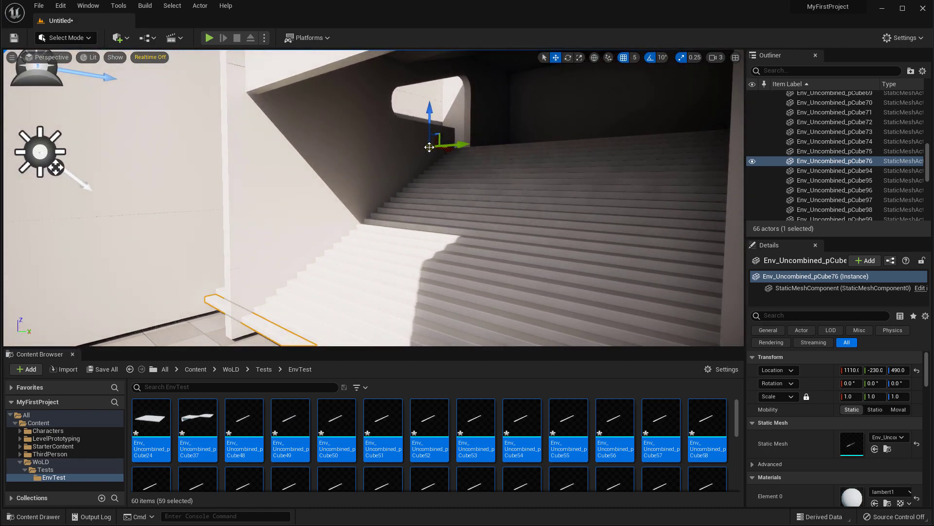
{"action": "right_click_drag", "start_coordinate": [429, 147], "coordinate": [361, 238]}
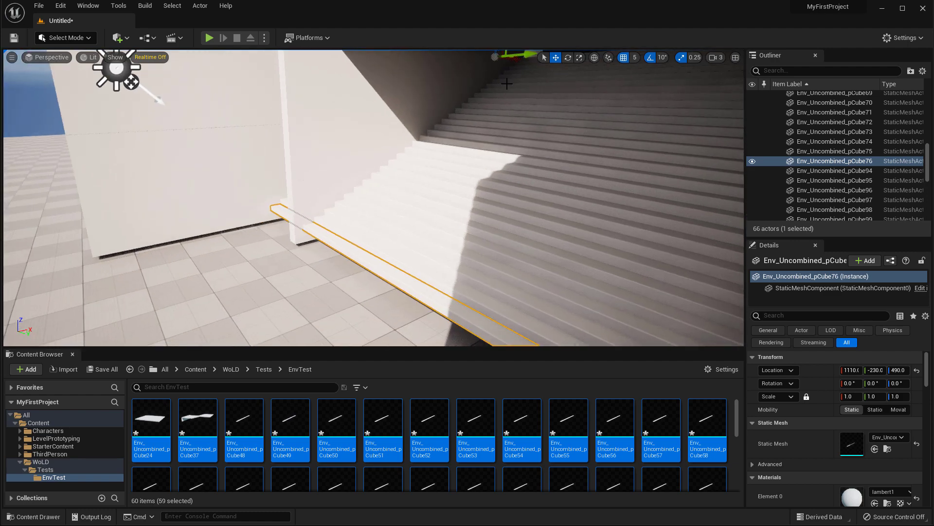
{"action": "right_click_drag", "start_coordinate": [506, 84], "coordinate": [507, 84]}
{"action": "right_click_drag", "start_coordinate": [222, 167], "coordinate": [223, 167]}
{"action": "left_click", "coordinate": [272, 185]}
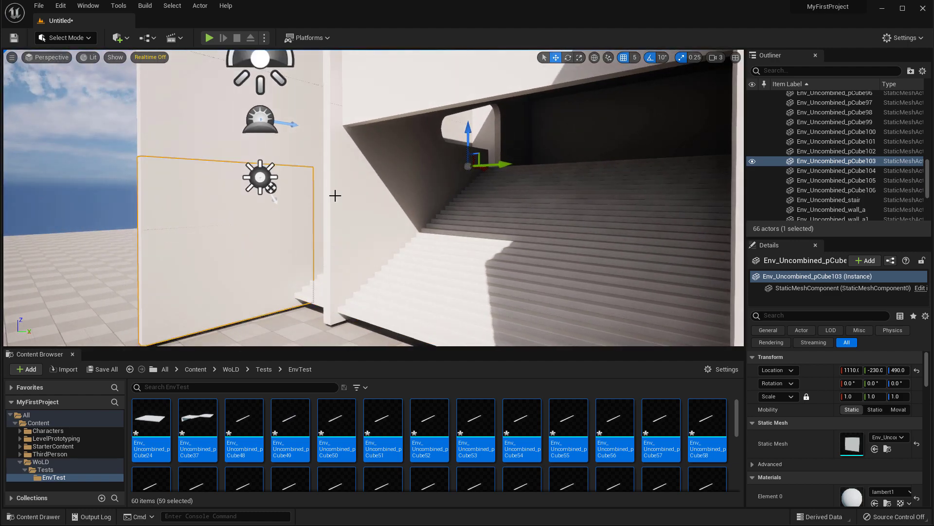
{"action": "right_click_drag", "start_coordinate": [422, 205], "coordinate": [422, 205]}
{"action": "left_click", "coordinate": [497, 212]}
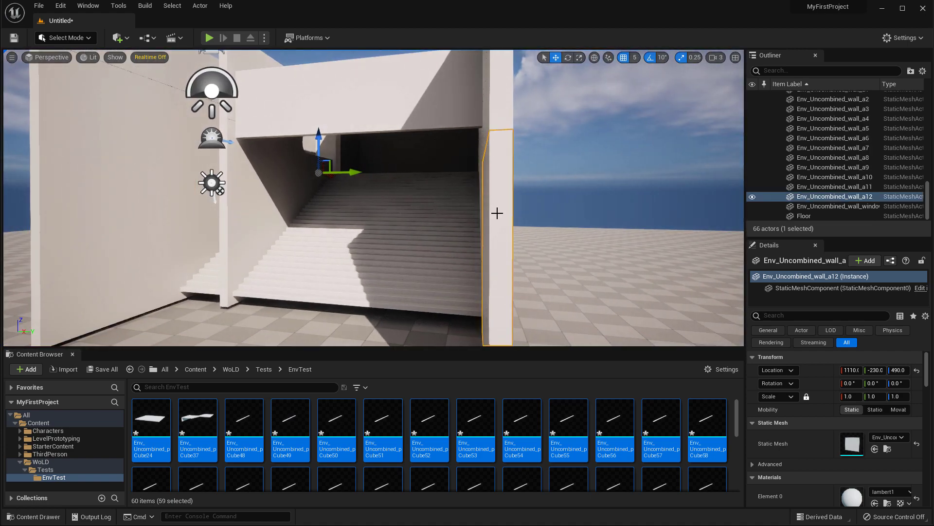
{"action": "right_click_drag", "start_coordinate": [497, 213], "coordinate": [395, 127]}
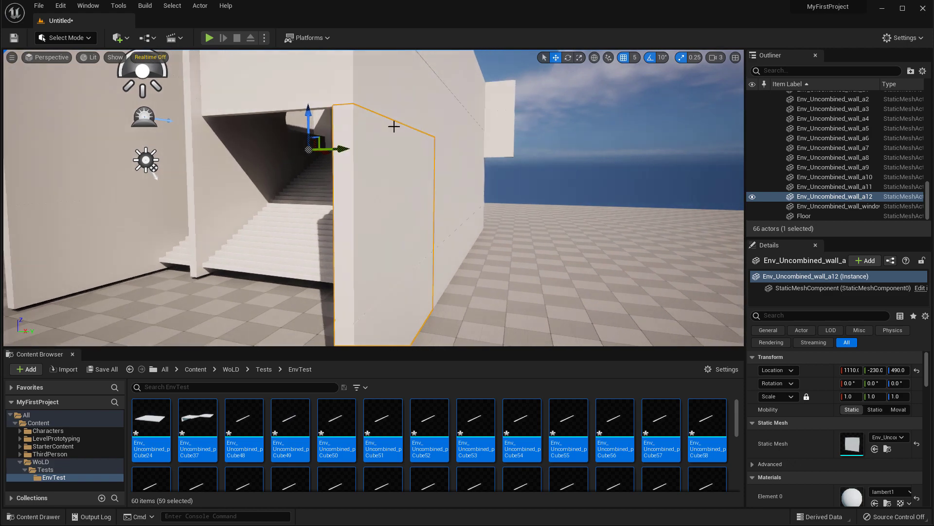
{"action": "right_click_drag", "start_coordinate": [442, 211], "coordinate": [448, 214]}
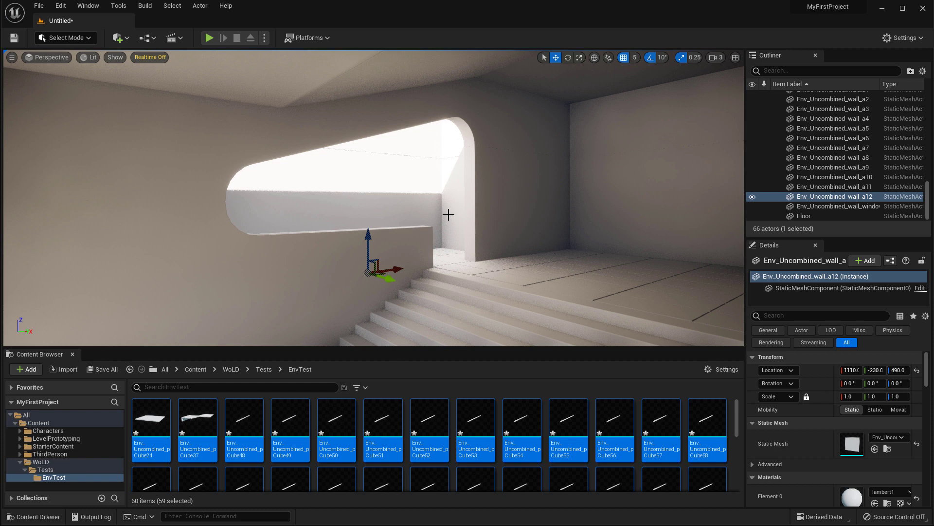
{"action": "left_click", "coordinate": [415, 237]}
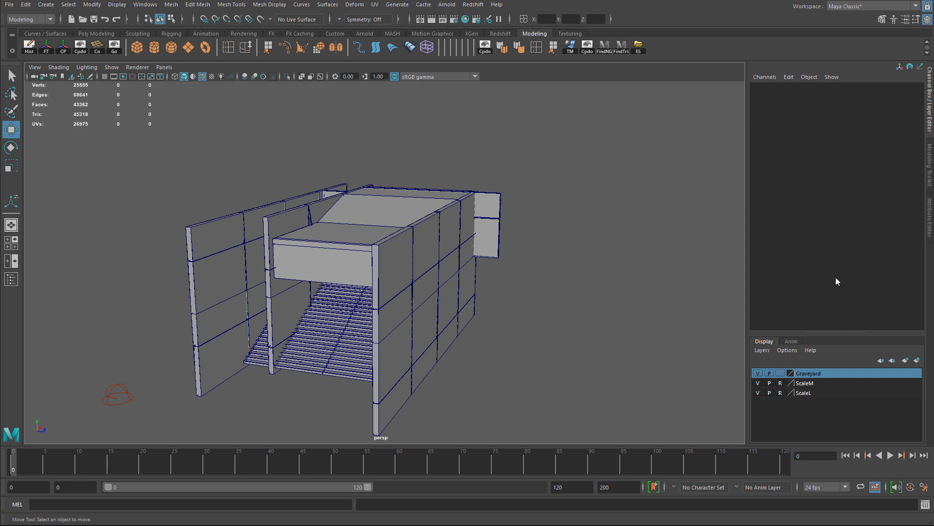
In Maya, pull the upper wall panel wall_a6 out of the side wall to Z 1024.526 and raise it to Y 373.059
{"action": "left_click", "coordinate": [398, 254]}
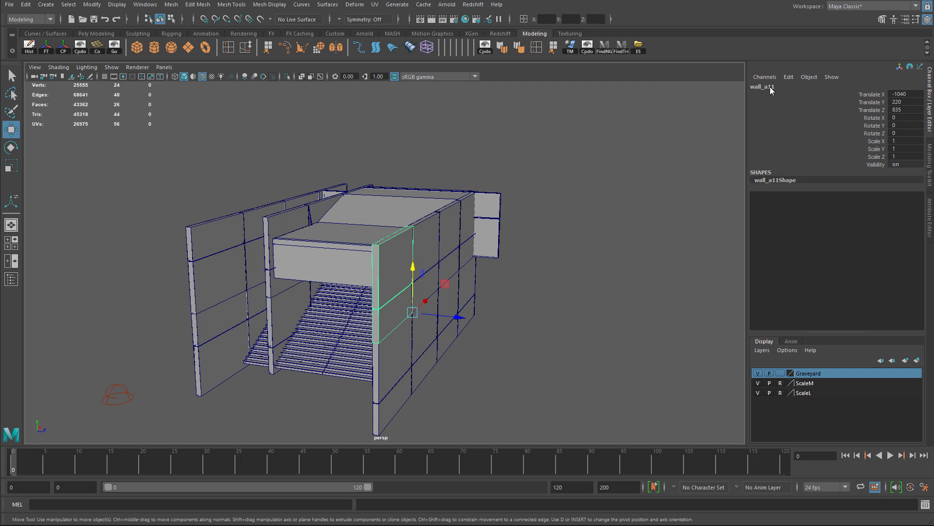
{"action": "left_click", "coordinate": [430, 232]}
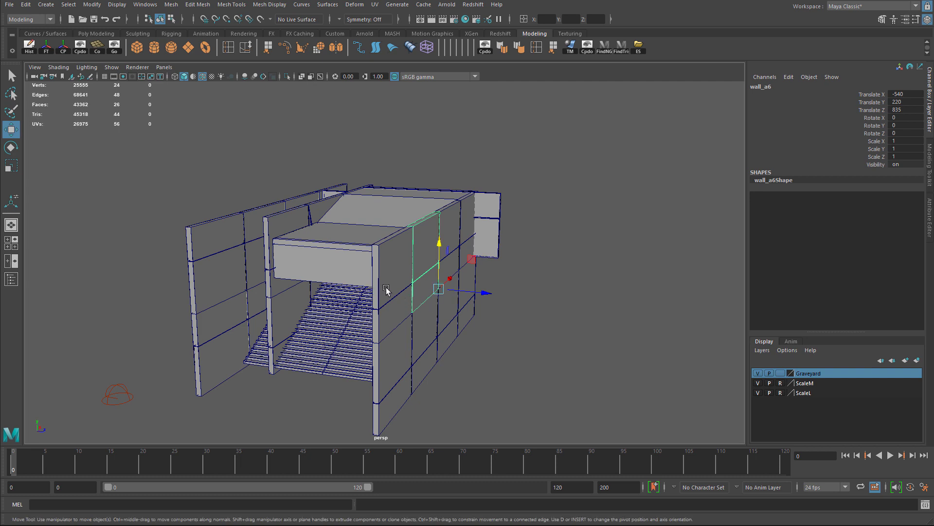
{"action": "left_click_drag", "start_coordinate": [483, 292], "coordinate": [503, 296]}
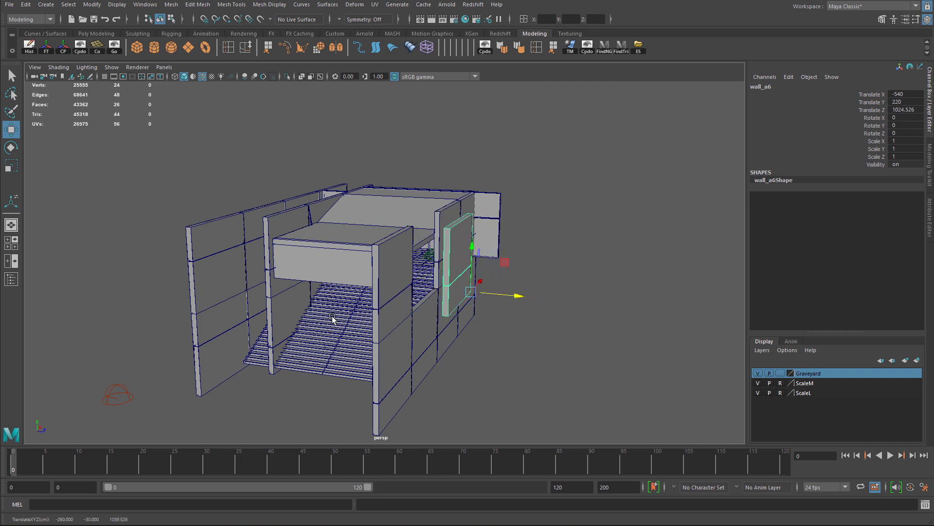
{"action": "left_click_drag", "start_coordinate": [332, 318], "coordinate": [365, 292], "text": "alt"}
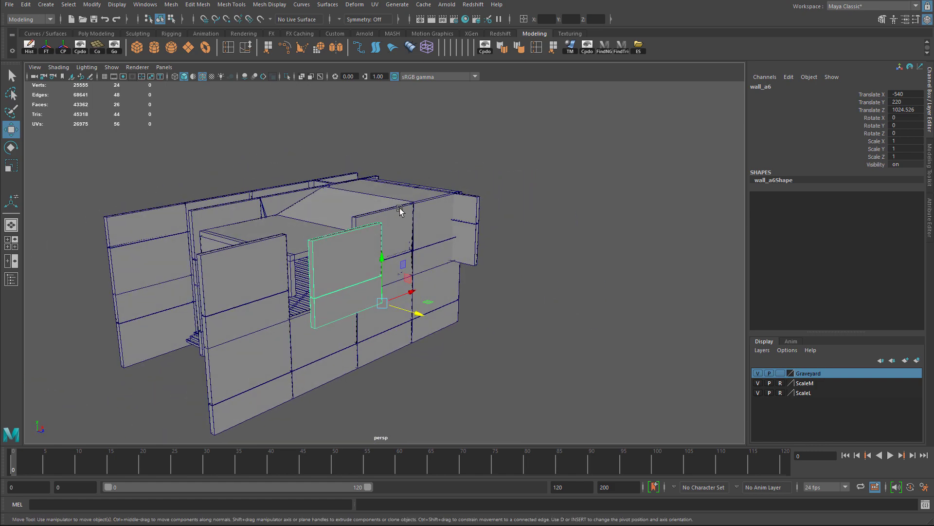
{"action": "left_click", "coordinate": [400, 210]}
{"action": "left_click_drag", "start_coordinate": [428, 271], "coordinate": [384, 217]}
{"action": "left_click", "coordinate": [359, 247]}
{"action": "left_click_drag", "start_coordinate": [384, 216], "coordinate": [367, 250], "text": "alt"}
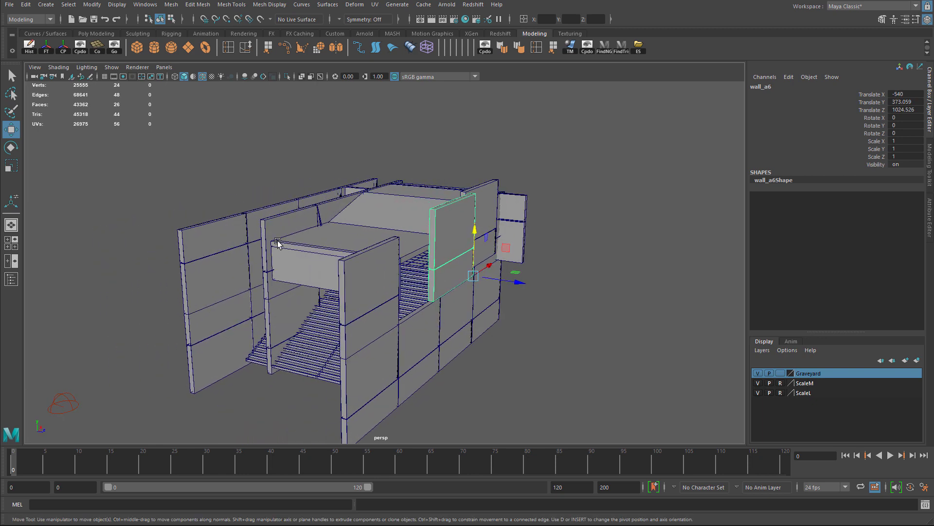
Duplicate the far wall's upper front panel twice, placing the copies on top at Y 670, at X -940 and X -440
{"action": "left_click", "coordinate": [228, 256]}
{"action": "right_click_drag", "start_coordinate": [227, 257], "coordinate": [395, 280], "text": "alt"}
{"action": "key", "text": "ctrl+d"}
{"action": "left_click_drag", "start_coordinate": [315, 291], "coordinate": [334, 209]}
{"action": "right_click_drag", "start_coordinate": [334, 209], "coordinate": [360, 202], "text": "alt"}
{"action": "key", "text": "ctrl+d"}
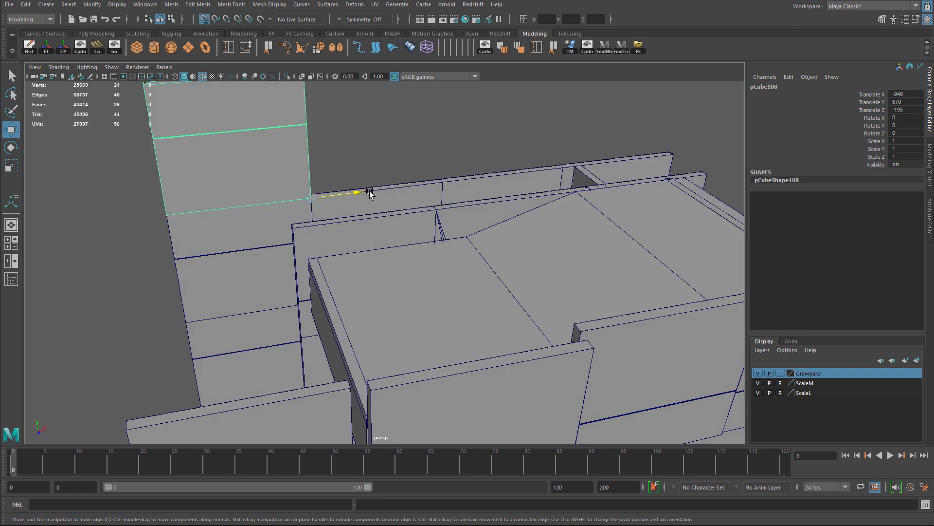
{"action": "left_click_drag", "start_coordinate": [370, 194], "coordinate": [422, 199]}
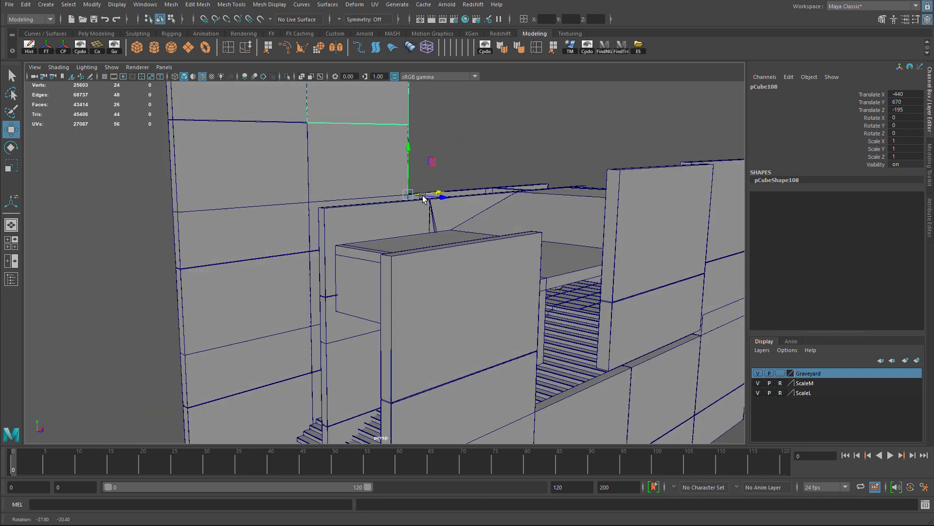
{"action": "right_click_drag", "start_coordinate": [423, 198], "coordinate": [420, 255], "text": "alt"}
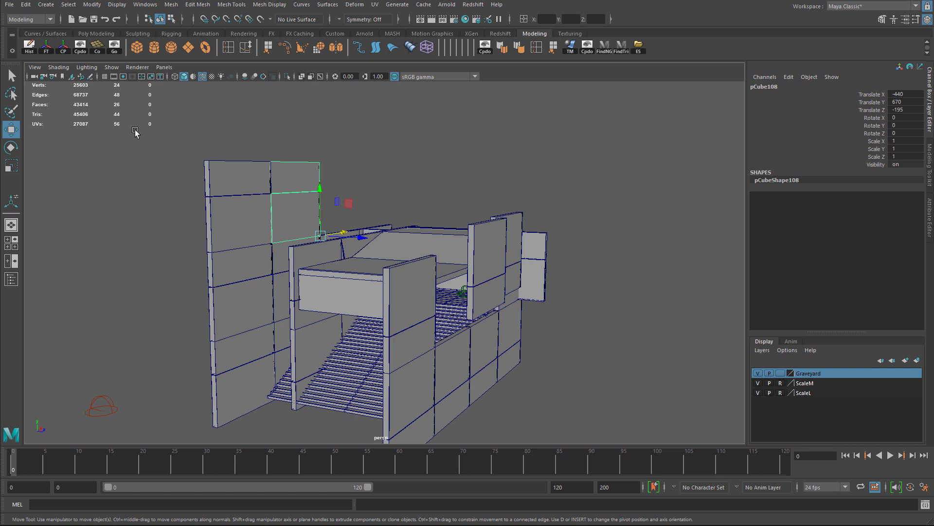
Select all environment meshes and export the selection as FBX, overwriting Env_Uncombined.fbx in the Tests folder
{"action": "left_click_drag", "start_coordinate": [135, 128], "coordinate": [674, 448]}
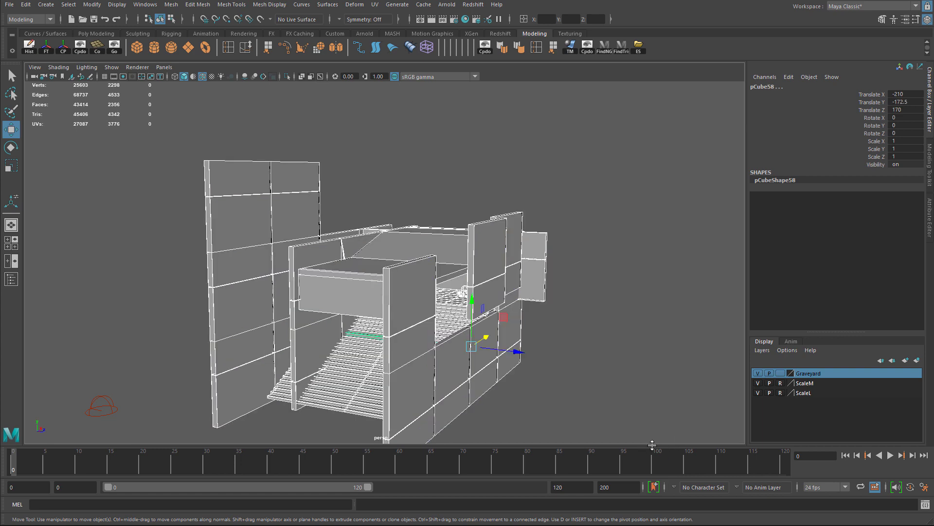
{"action": "left_click", "coordinate": [9, 4]}
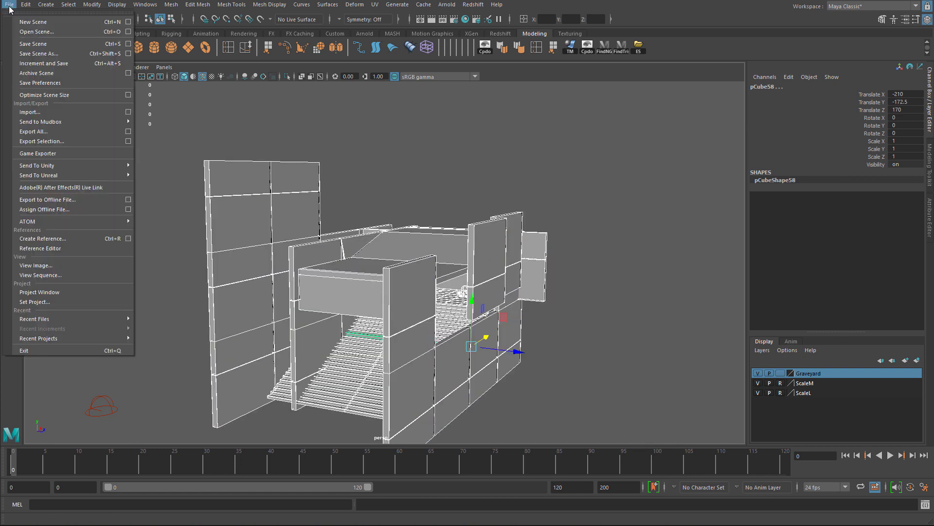
{"action": "left_click", "coordinate": [49, 142]}
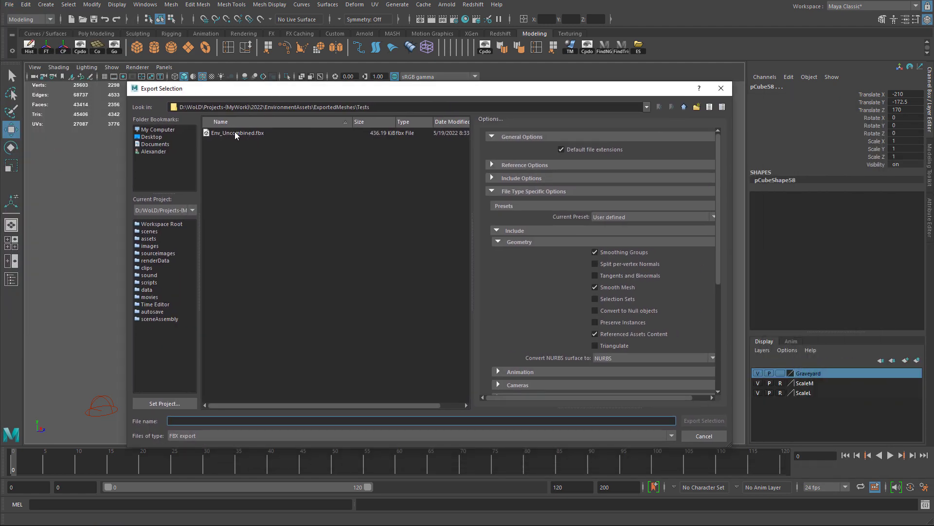
{"action": "left_click", "coordinate": [236, 132]}
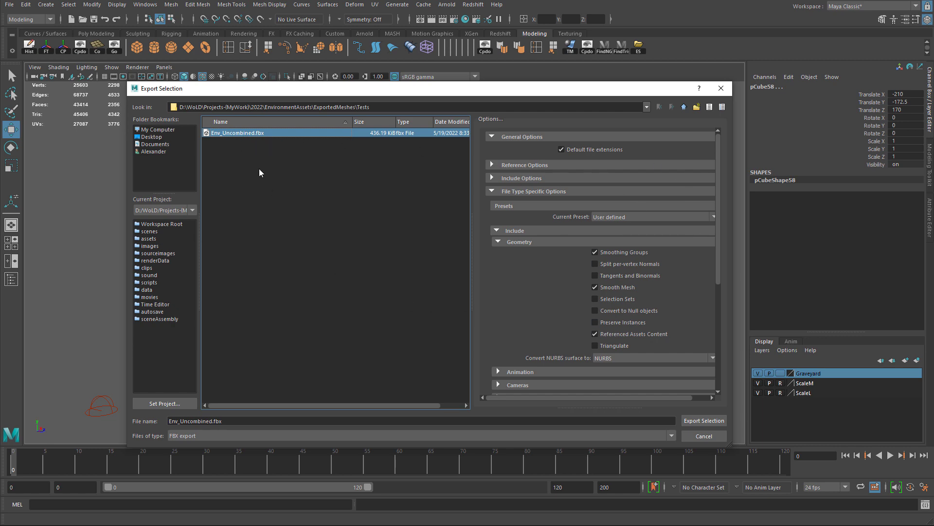
{"action": "double_click", "coordinate": [232, 133]}
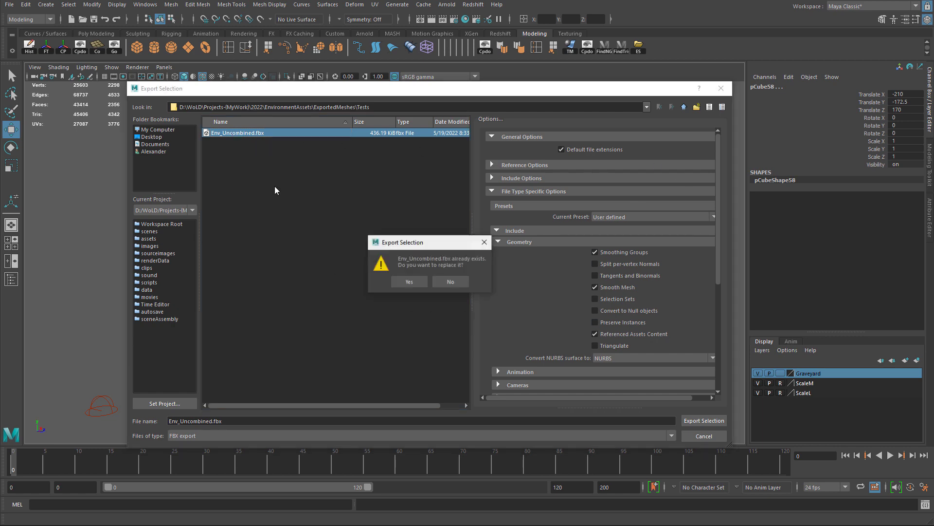
{"action": "left_click", "coordinate": [410, 282]}
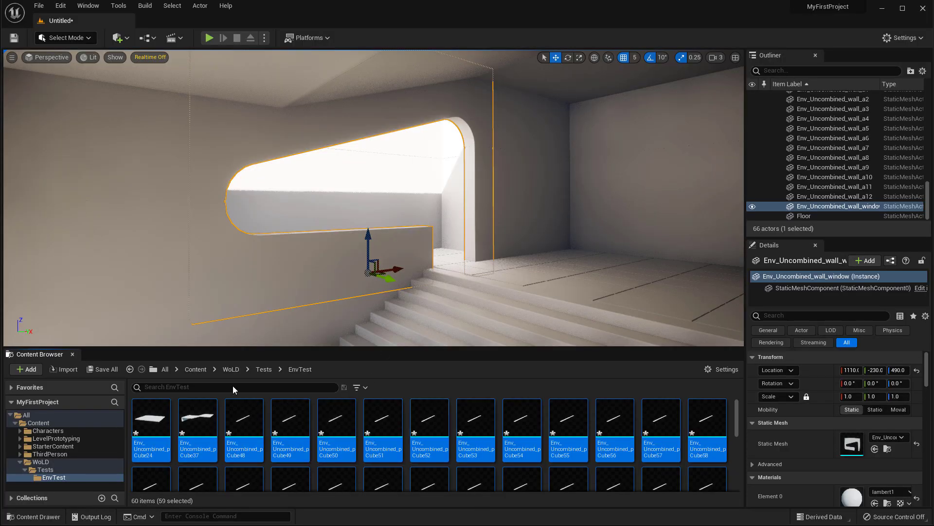
Switch to Unreal Engine and import the updated Env_Uncombined.fbx into the EnvTest folder over the existing assets, with Combine Meshes off
{"action": "scroll", "coordinate": [295, 441], "scroll_direction": "down", "scroll_amount": 1}
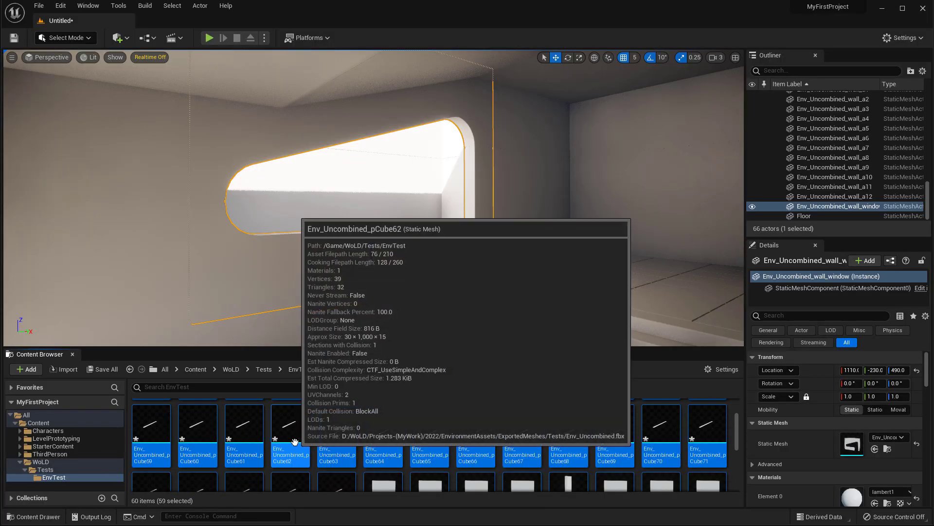
{"action": "scroll", "coordinate": [295, 441], "scroll_direction": "up", "scroll_amount": 1}
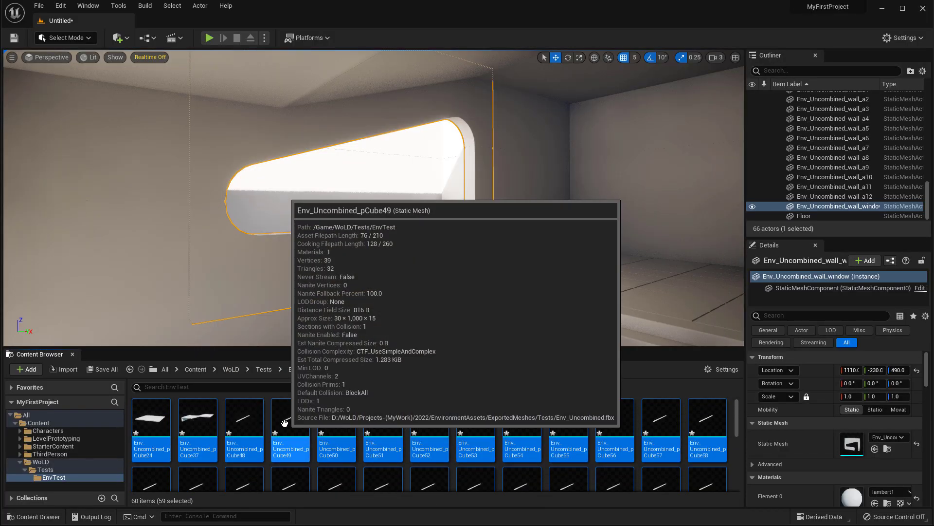
{"action": "right_click", "coordinate": [285, 422]}
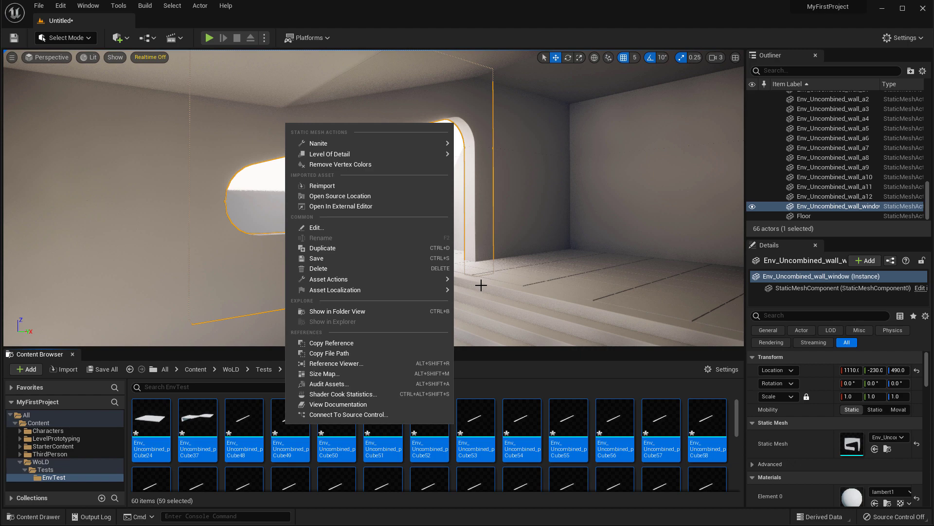
{"action": "right_click_drag", "start_coordinate": [480, 285], "coordinate": [462, 277]}
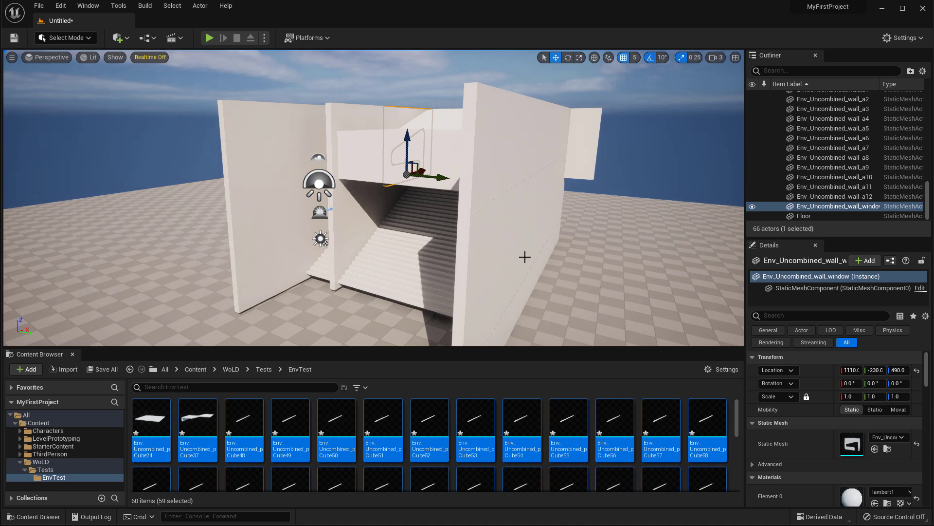
{"action": "key", "text": "s"}
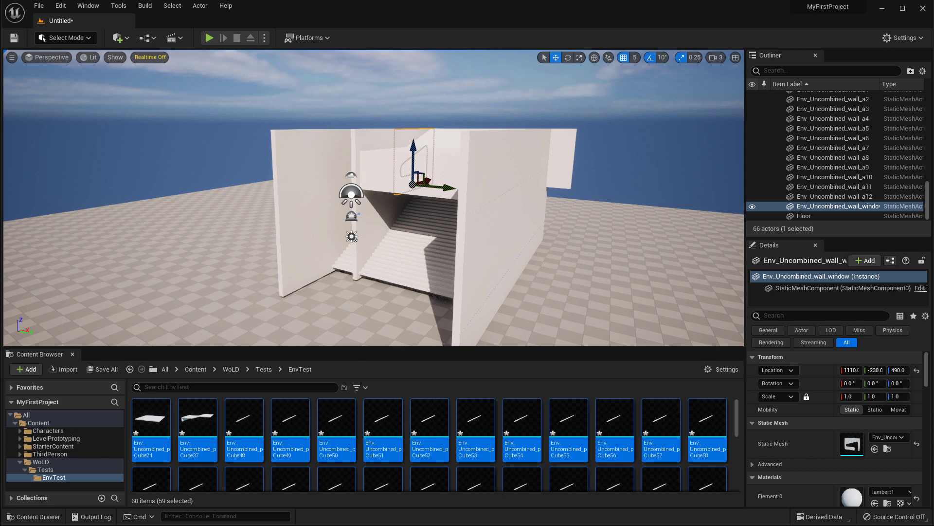
{"action": "left_click_drag", "start_coordinate": [933, 60], "coordinate": [487, 52]}
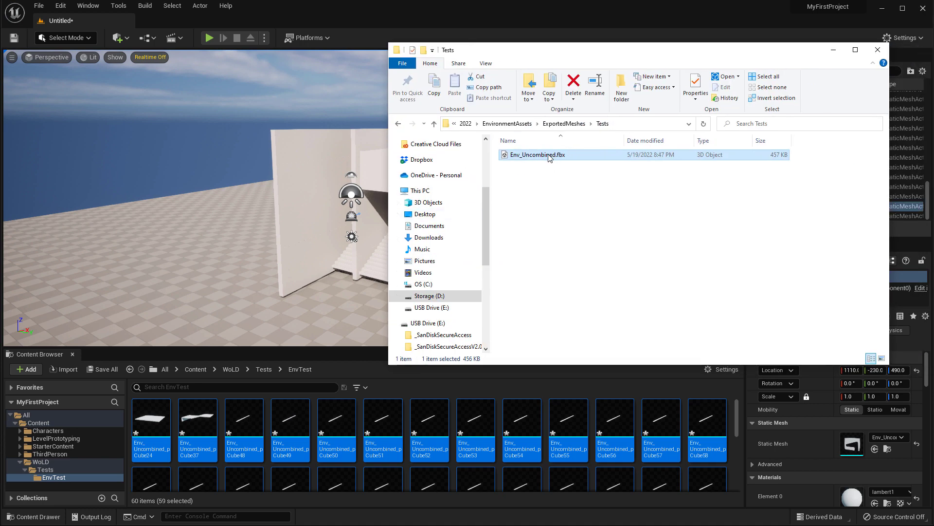
{"action": "left_click_drag", "start_coordinate": [549, 157], "coordinate": [339, 451]}
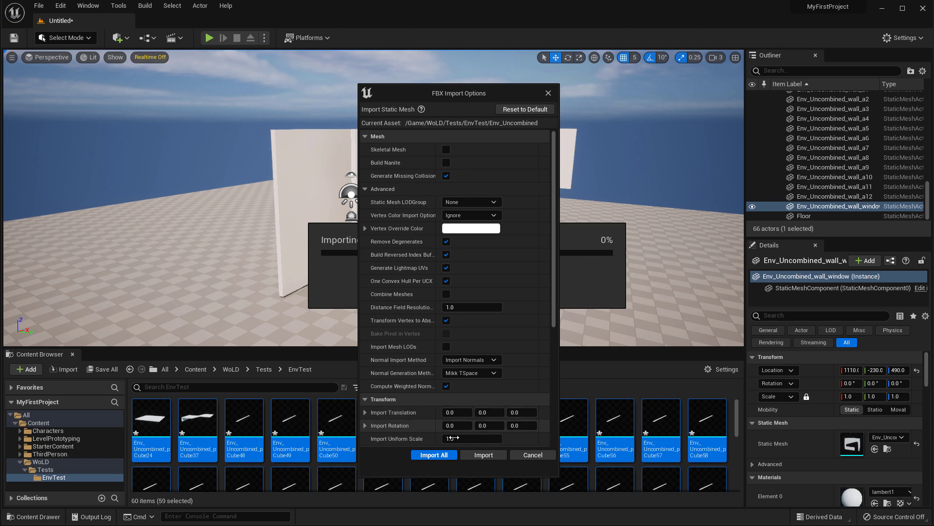
{"action": "left_click", "coordinate": [434, 454]}
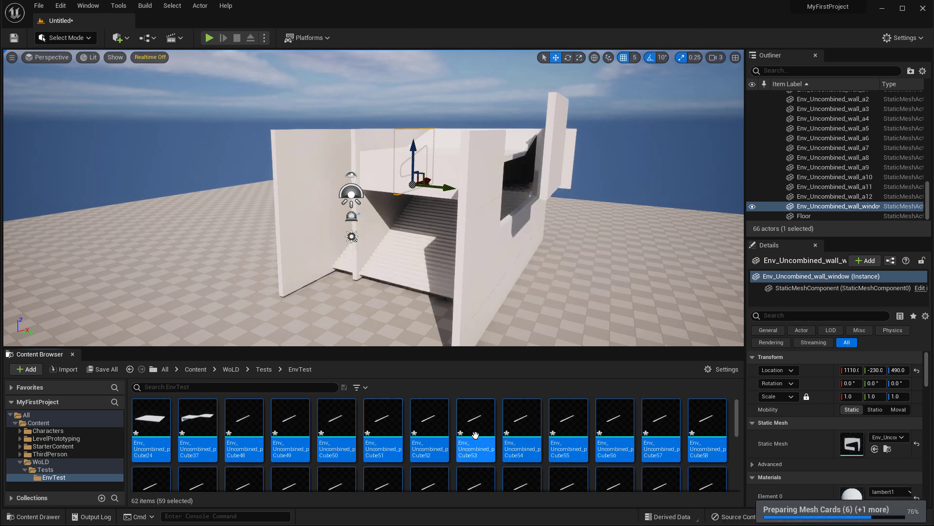
Inspect the updated side wall in the level and the newly imported pCube107 and pCube108 meshes in the EnvTest folder
{"action": "right_click_drag", "start_coordinate": [588, 215], "coordinate": [545, 191]}
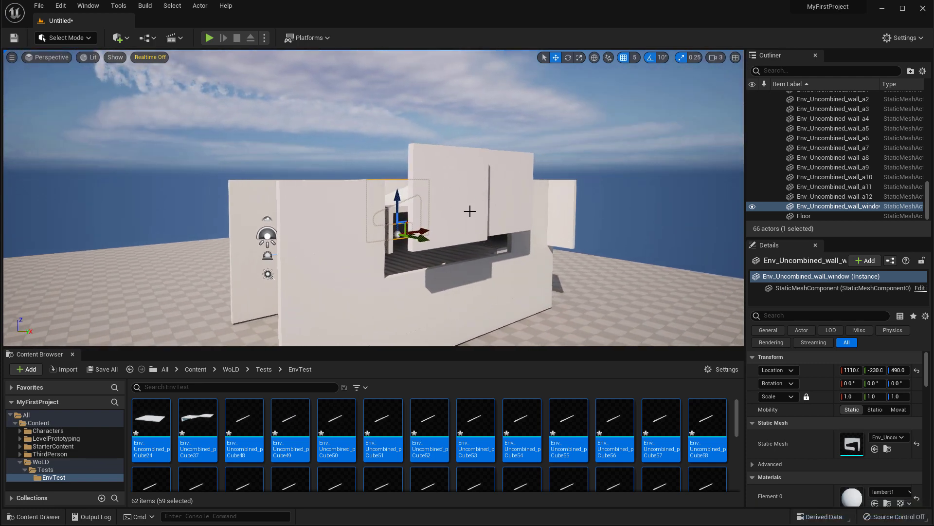
{"action": "right_click_drag", "start_coordinate": [488, 267], "coordinate": [550, 271]}
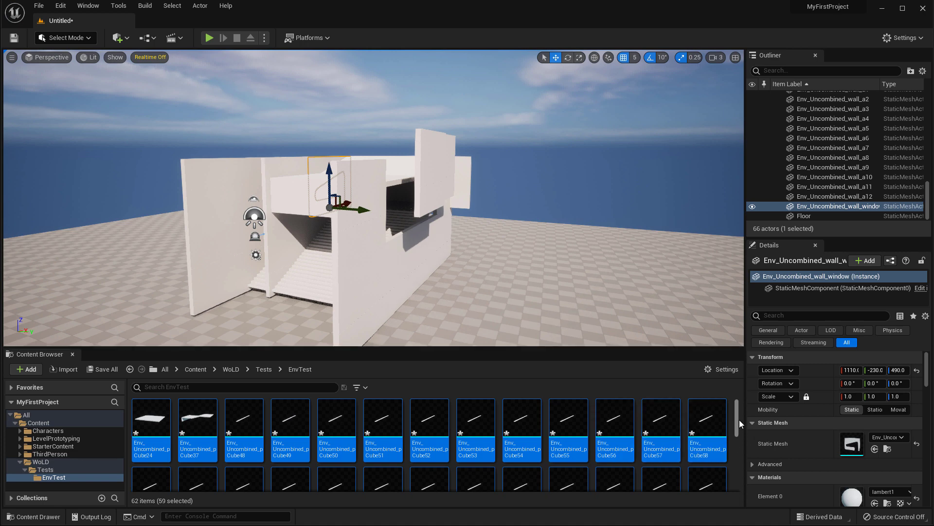
{"action": "left_click_drag", "start_coordinate": [736, 417], "coordinate": [743, 460]}
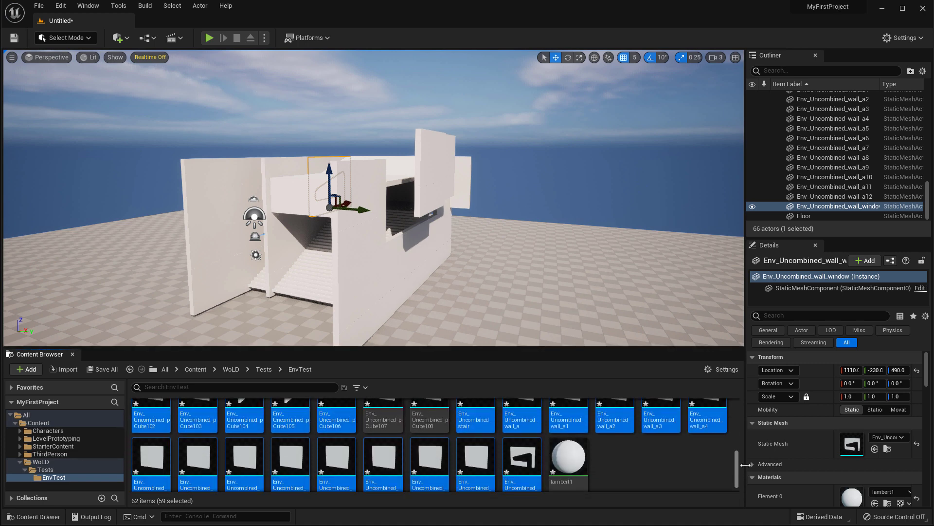
{"action": "scroll", "coordinate": [399, 413], "scroll_direction": "down", "scroll_amount": 1}
{"action": "left_click_drag", "start_coordinate": [399, 405], "coordinate": [356, 253]}
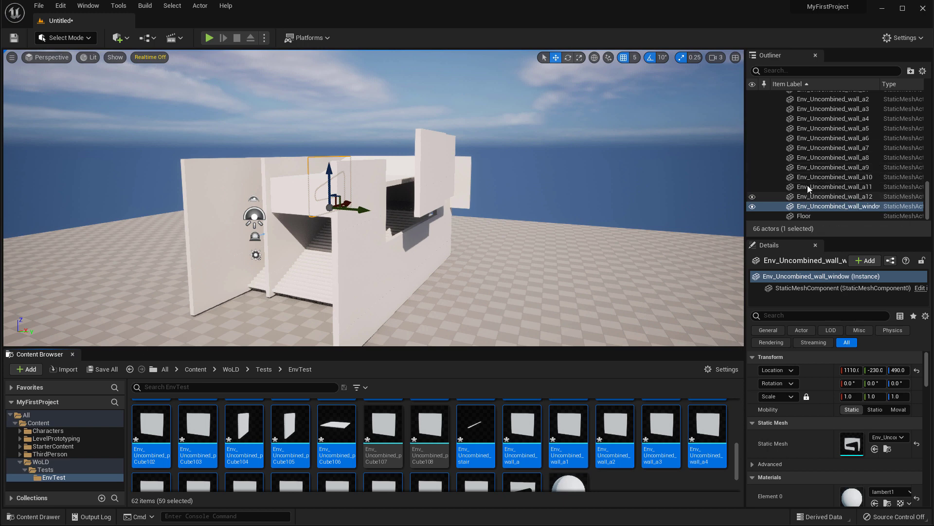
Delete all placed Env_Uncombined actors from the level, from pCube24 through wall_window, keeping the lighting and the floor
{"action": "scroll", "coordinate": [809, 162], "scroll_direction": "up", "scroll_amount": 3}
{"action": "scroll", "coordinate": [809, 162], "scroll_direction": "up", "scroll_amount": 6}
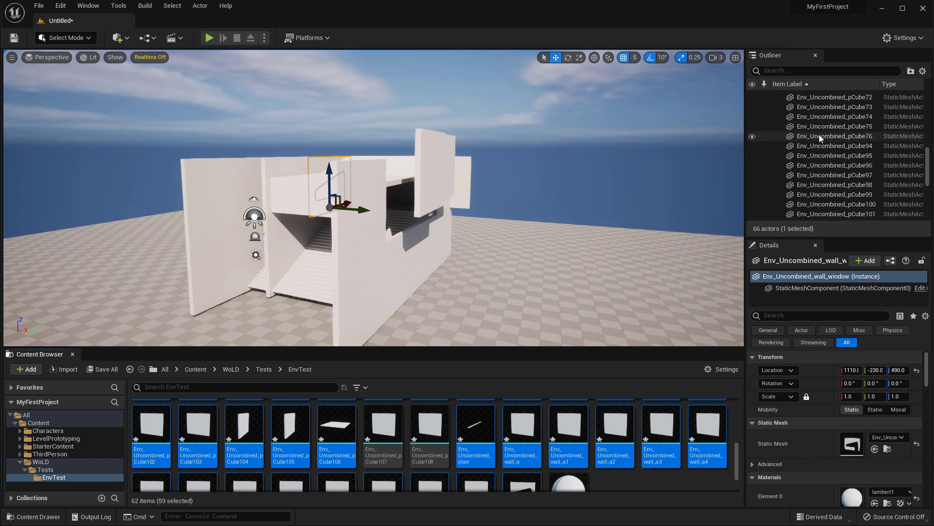
{"action": "scroll", "coordinate": [863, 122], "scroll_direction": "down", "scroll_amount": 6}
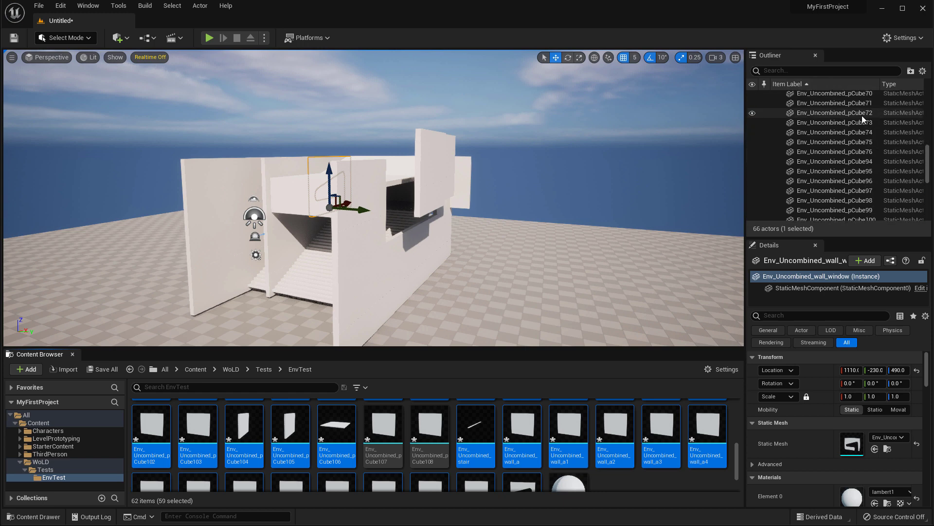
{"action": "scroll", "coordinate": [854, 179], "scroll_direction": "up", "scroll_amount": 6}
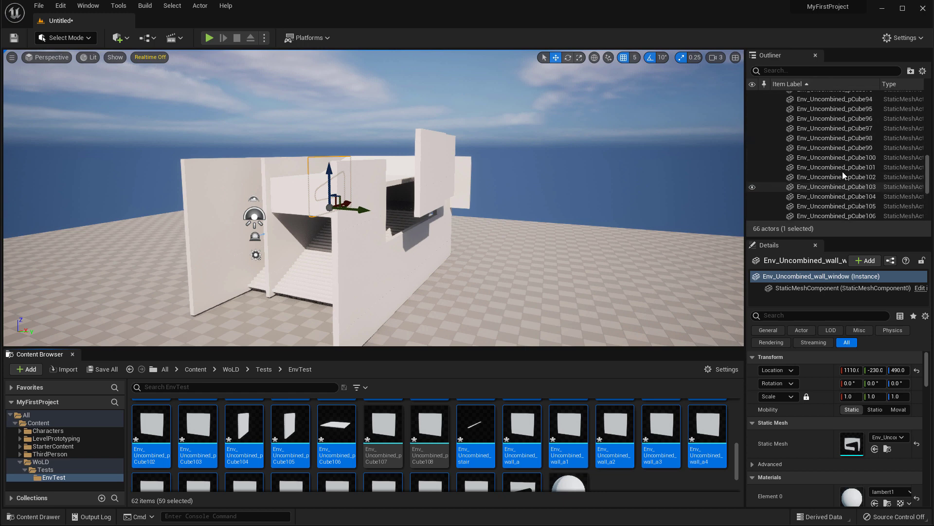
{"action": "scroll", "coordinate": [822, 134], "scroll_direction": "up", "scroll_amount": 6}
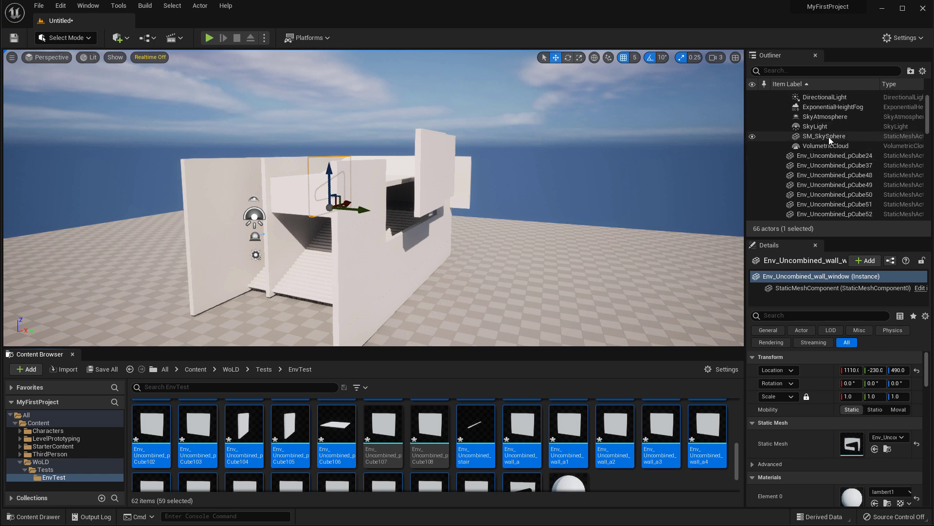
{"action": "left_click", "coordinate": [827, 155]}
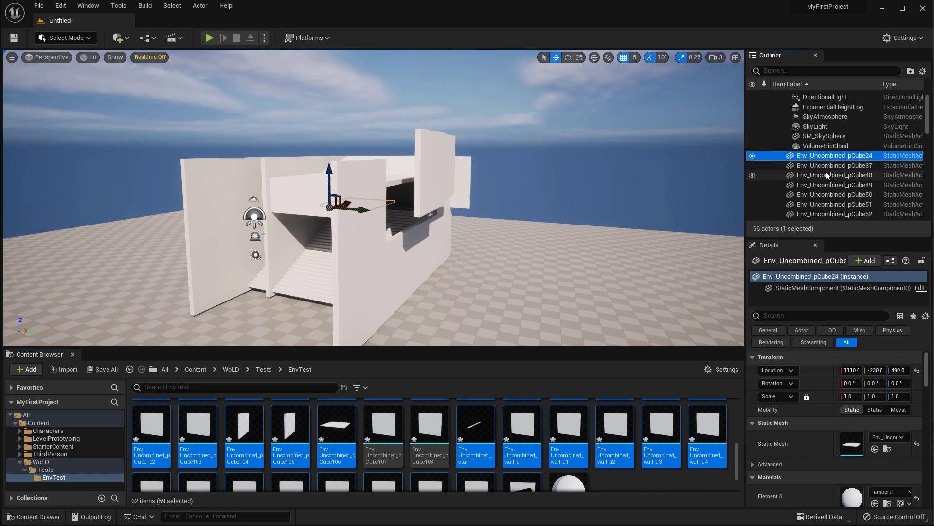
{"action": "scroll", "coordinate": [826, 170], "scroll_direction": "down", "scroll_amount": 10}
{"action": "scroll", "coordinate": [827, 170], "scroll_direction": "down", "scroll_amount": 5}
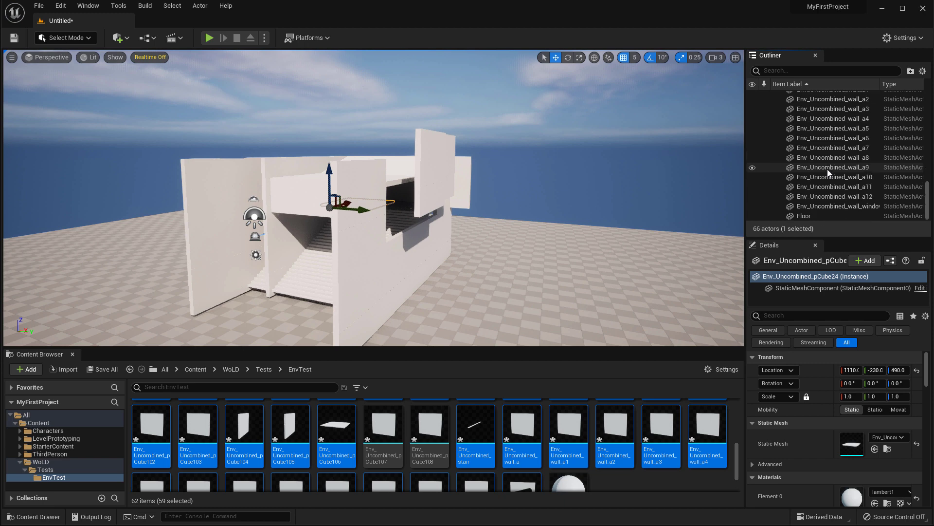
{"action": "key", "text": "ctrl+z"}
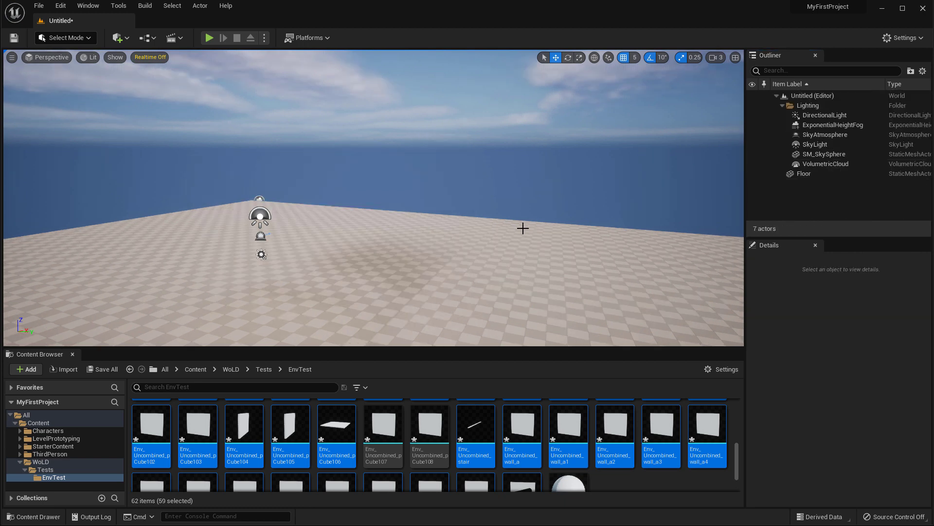
Select every static mesh in the EnvTest folder except the lambert1 material and place them together in the level
{"action": "scroll", "coordinate": [551, 462], "scroll_direction": "down", "scroll_amount": 2}
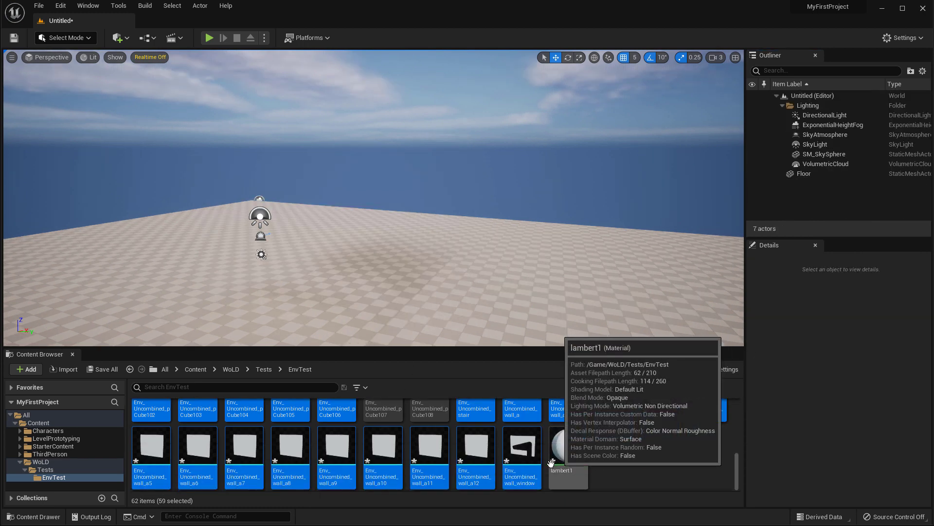
{"action": "left_click", "coordinate": [531, 453]}
{"action": "scroll", "coordinate": [472, 428], "scroll_direction": "up", "scroll_amount": 3}
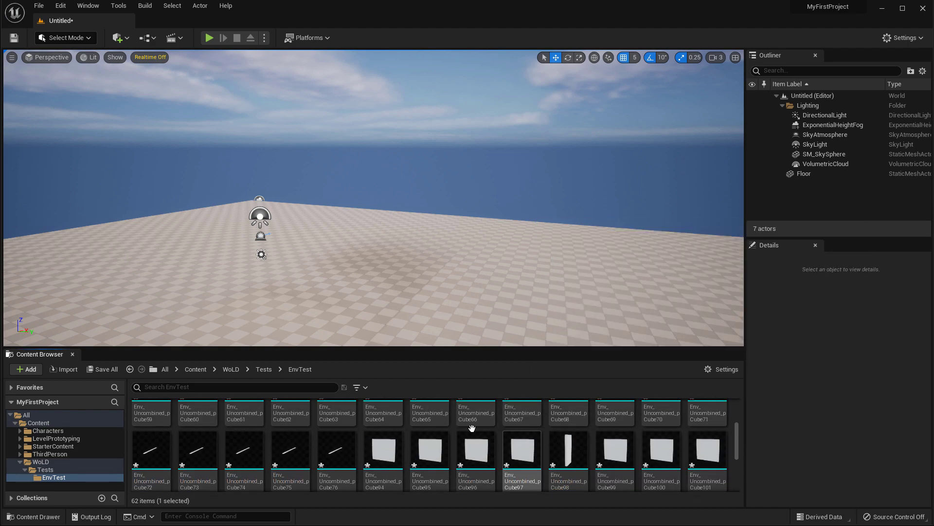
{"action": "key", "text": "ctrl+a"}
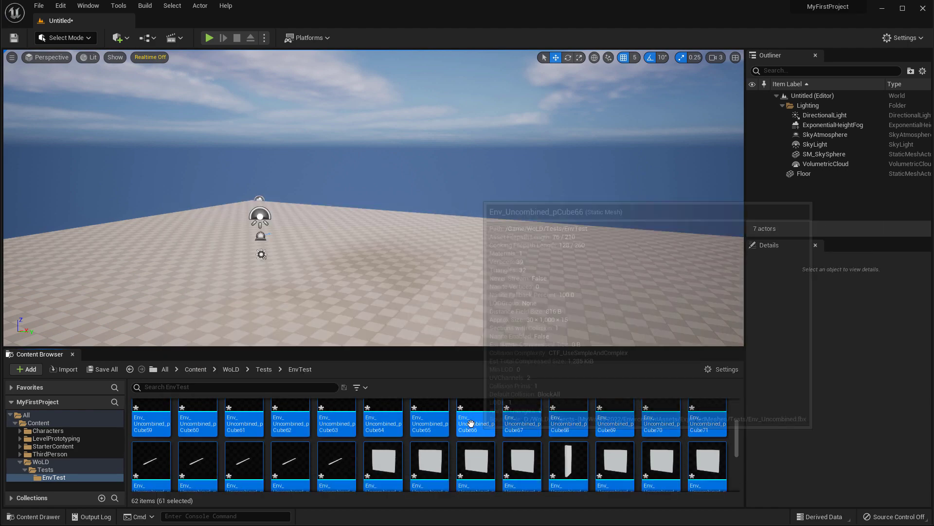
{"action": "scroll", "coordinate": [471, 423], "scroll_direction": "down", "scroll_amount": 3}
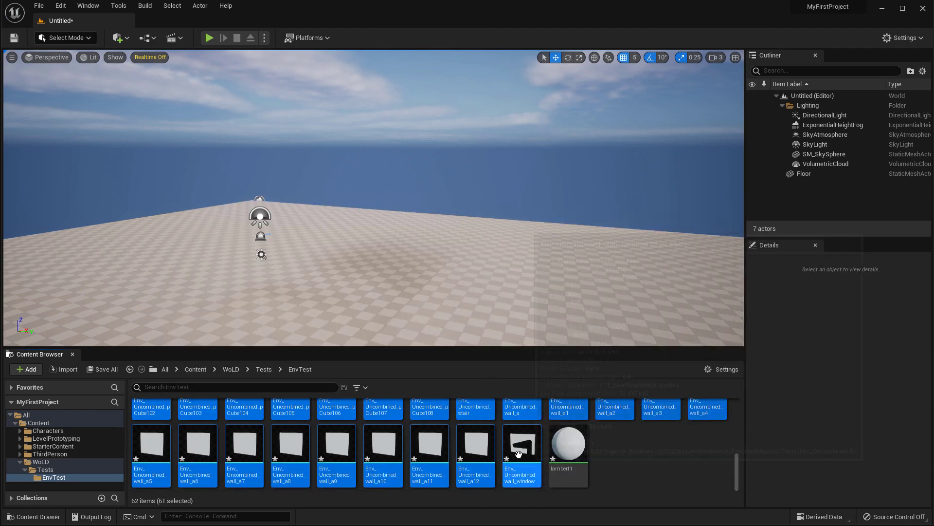
{"action": "left_click_drag", "start_coordinate": [519, 454], "coordinate": [370, 267]}
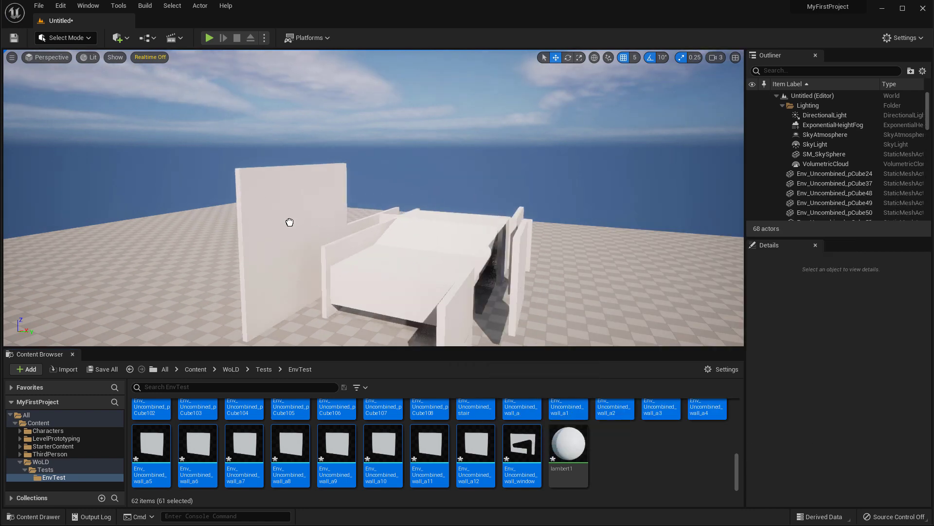
Raise the newly placed environment meshes together above the floor to Z 485
{"action": "left_click_drag", "start_coordinate": [431, 234], "coordinate": [431, 232]}
{"action": "key", "text": "f"}
{"action": "left_click_drag", "start_coordinate": [383, 207], "coordinate": [383, 182]}
{"action": "left_click_drag", "start_coordinate": [505, 215], "coordinate": [505, 217], "text": "alt"}
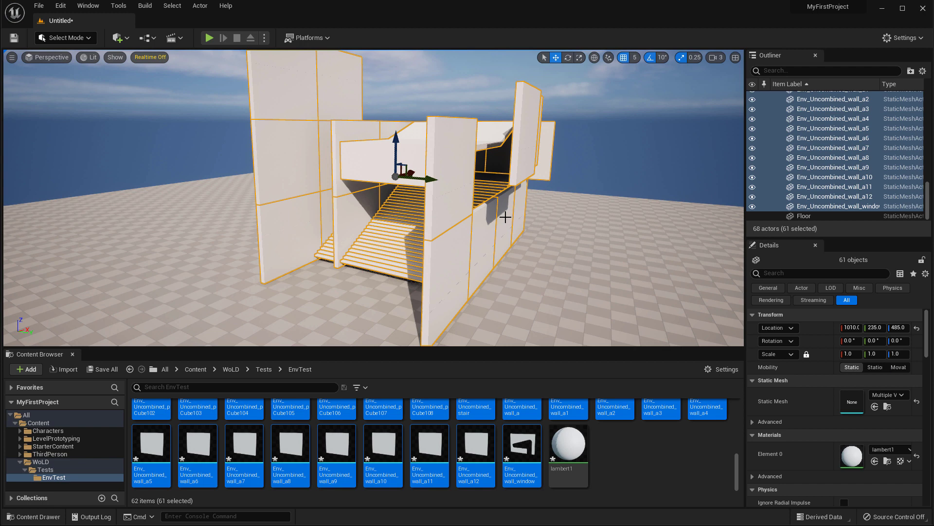
Review the list of selected environment actors in the Outliner and the option to create a folder containing them
{"action": "scroll", "coordinate": [847, 141], "scroll_direction": "up", "scroll_amount": 6}
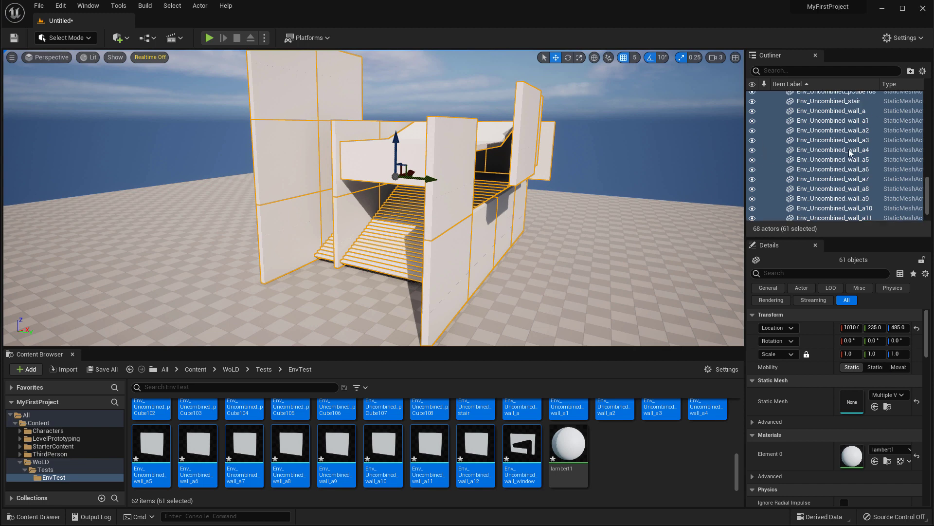
{"action": "scroll", "coordinate": [845, 139], "scroll_direction": "up", "scroll_amount": 10}
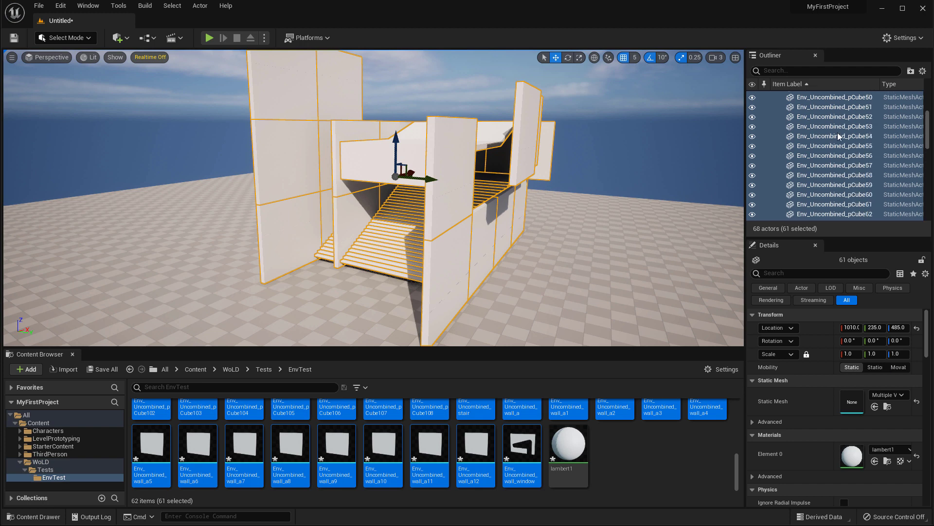
{"action": "scroll", "coordinate": [837, 132], "scroll_direction": "up", "scroll_amount": 1}
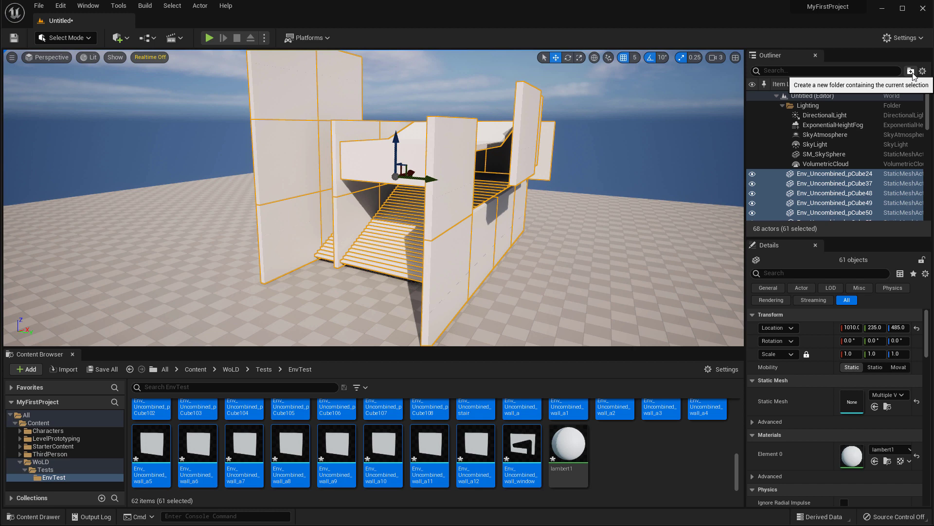
{"action": "scroll", "coordinate": [823, 116], "scroll_direction": "down", "scroll_amount": 2}
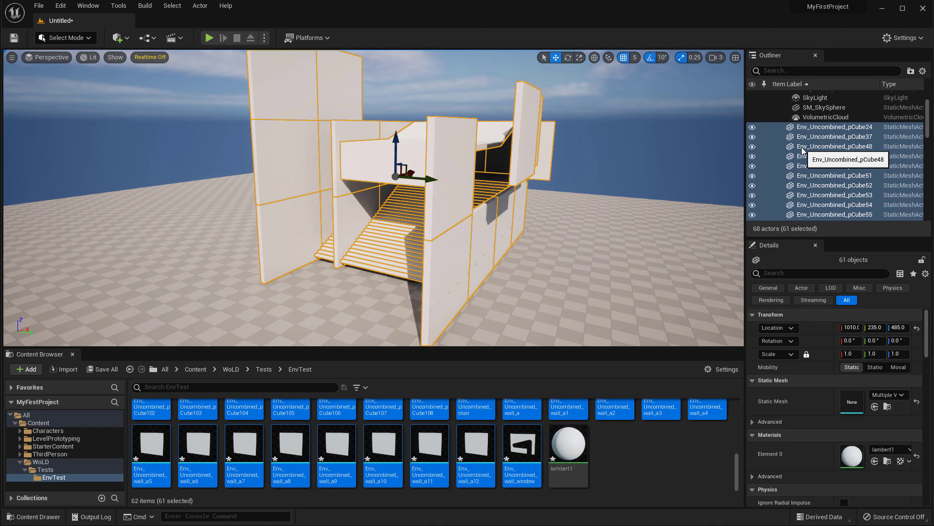
Inspect the lambert1 material and individually check the wall panels and window wall from inside the environment
{"action": "left_click_drag", "start_coordinate": [584, 146], "coordinate": [585, 55]}
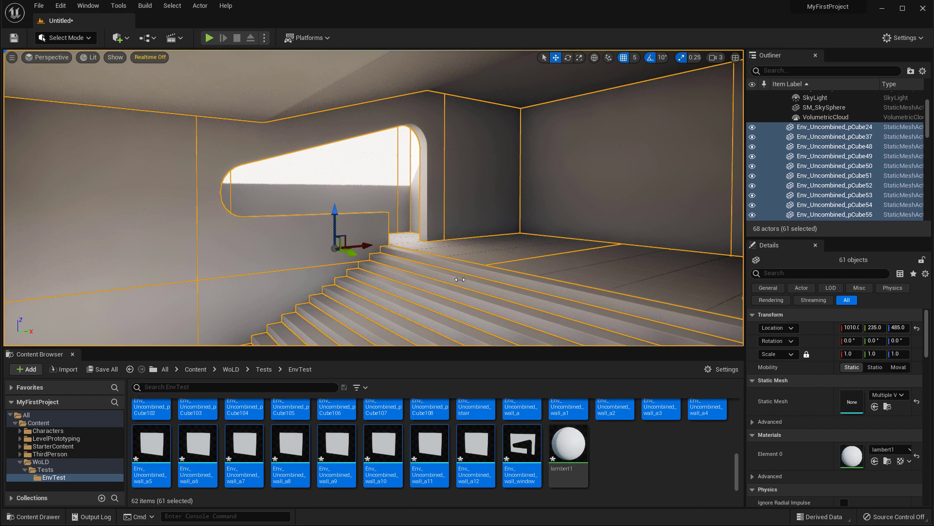
{"action": "left_click", "coordinate": [566, 446]}
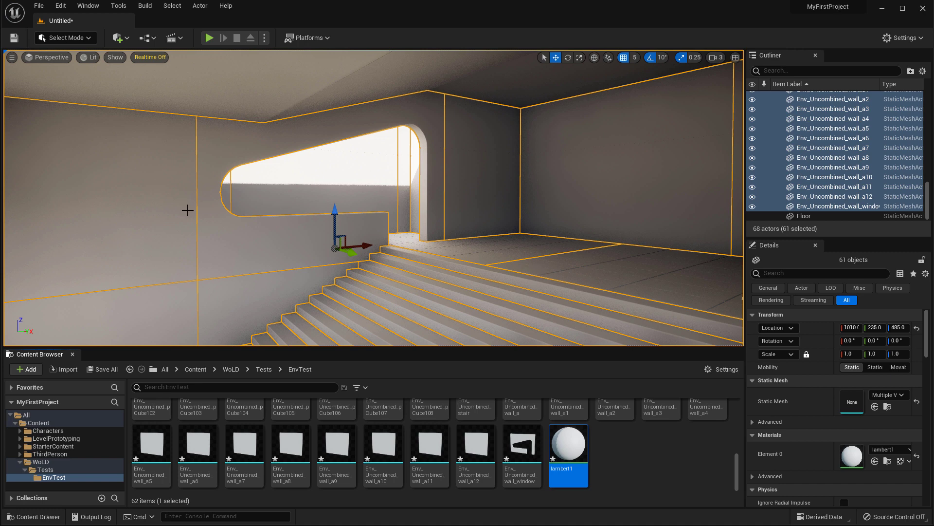
{"action": "right_click_drag", "start_coordinate": [480, 224], "coordinate": [431, 239]}
{"action": "left_click", "coordinate": [323, 181]}
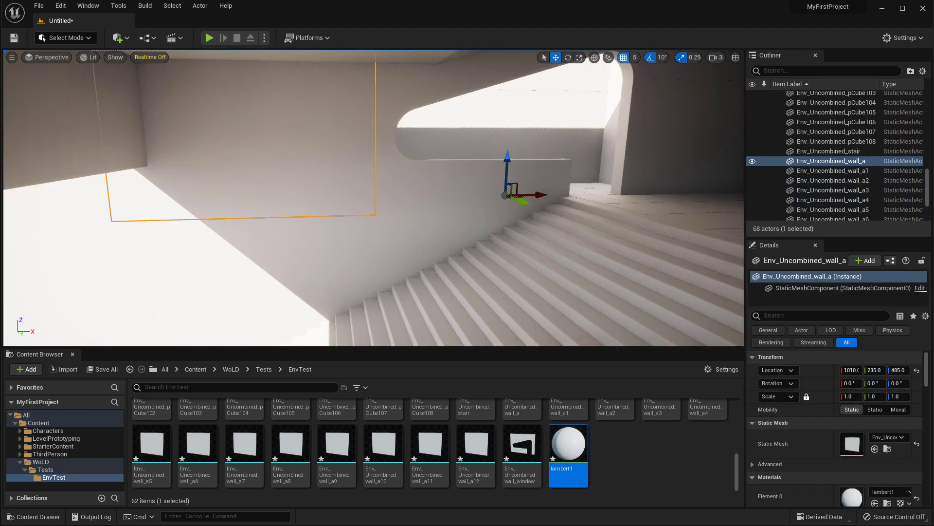
{"action": "left_click", "coordinate": [301, 174]}
{"action": "left_click", "coordinate": [313, 246]}
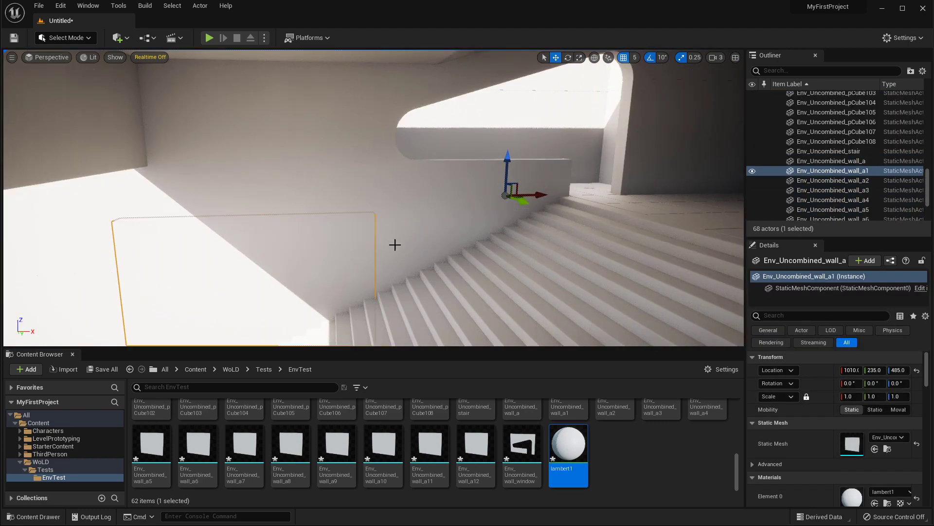
{"action": "left_click", "coordinate": [393, 222]}
{"action": "left_click", "coordinate": [329, 179]}
{"action": "right_click_drag", "start_coordinate": [397, 199], "coordinate": [396, 155]}
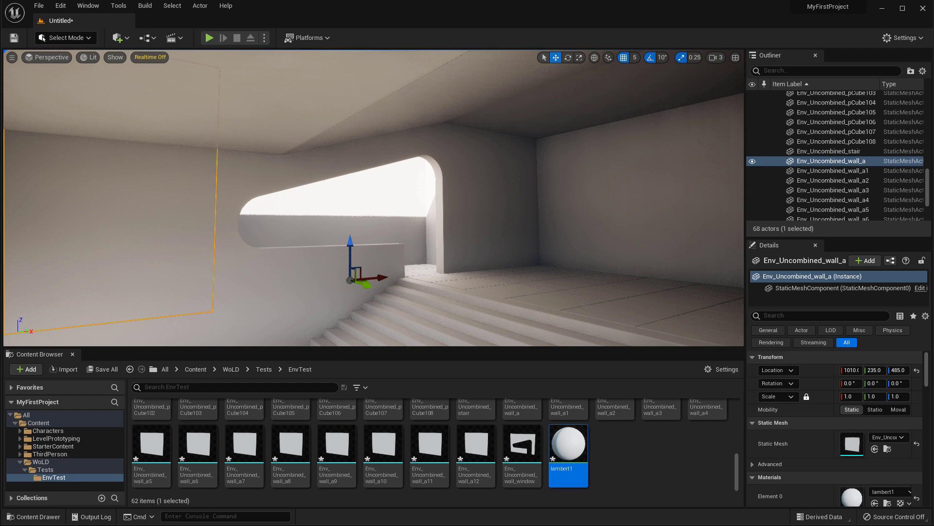
{"action": "left_click", "coordinate": [375, 153]}
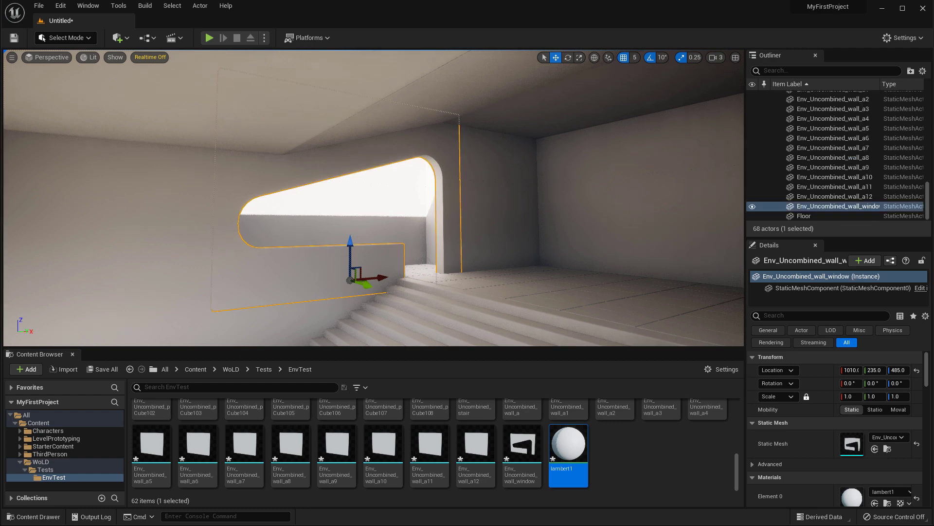
{"action": "right_click_drag", "start_coordinate": [402, 171], "coordinate": [416, 181]}
Check the individual stair steps and upper floor sections as separate actors
{"action": "left_click", "coordinate": [432, 190]}
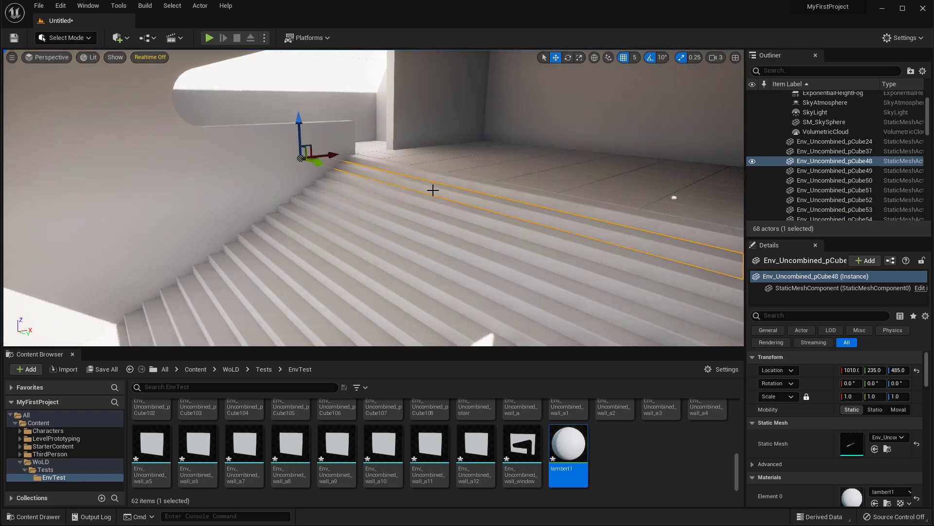
{"action": "left_click", "coordinate": [409, 198]}
{"action": "left_click", "coordinate": [399, 214]}
{"action": "left_click", "coordinate": [488, 189]}
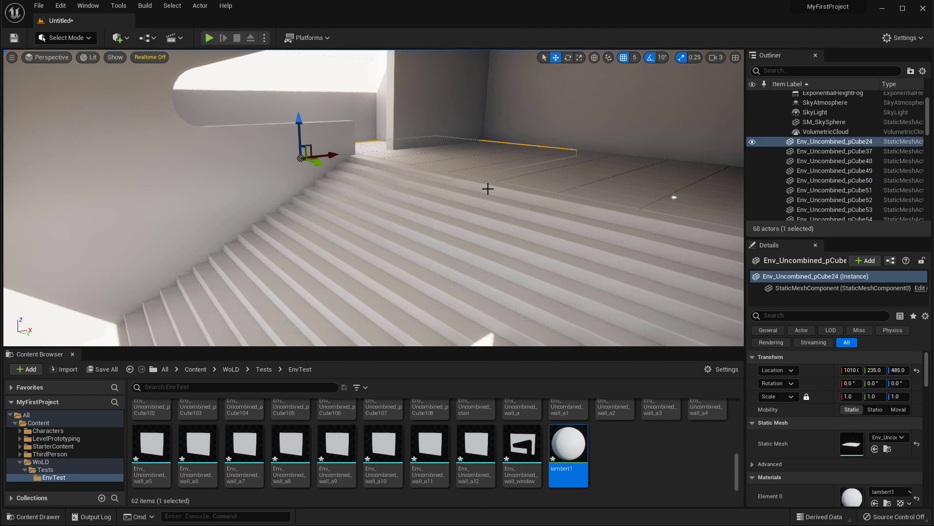
{"action": "right_click_drag", "start_coordinate": [488, 189], "coordinate": [490, 188]}
{"action": "left_click", "coordinate": [389, 165]}
{"action": "right_click_drag", "start_coordinate": [357, 158], "coordinate": [362, 160]}
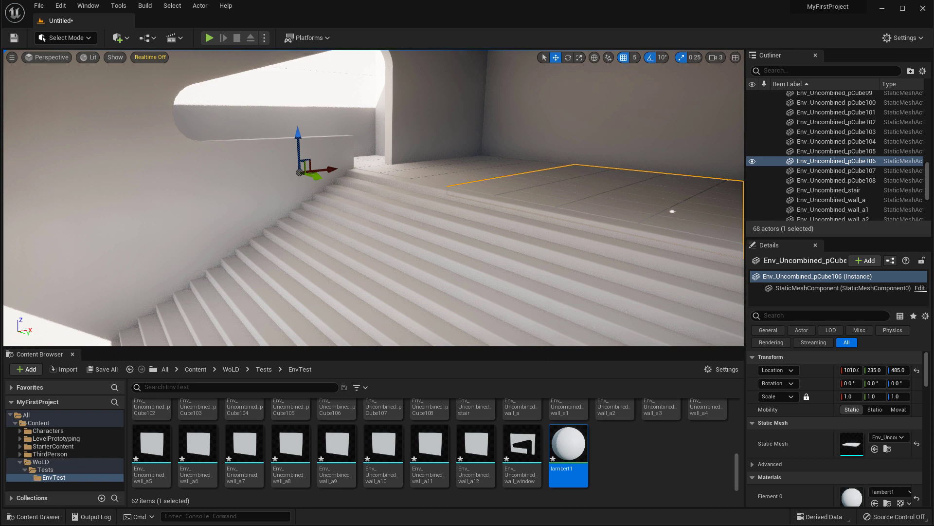
{"action": "right_click_drag", "start_coordinate": [363, 161], "coordinate": [366, 153]}
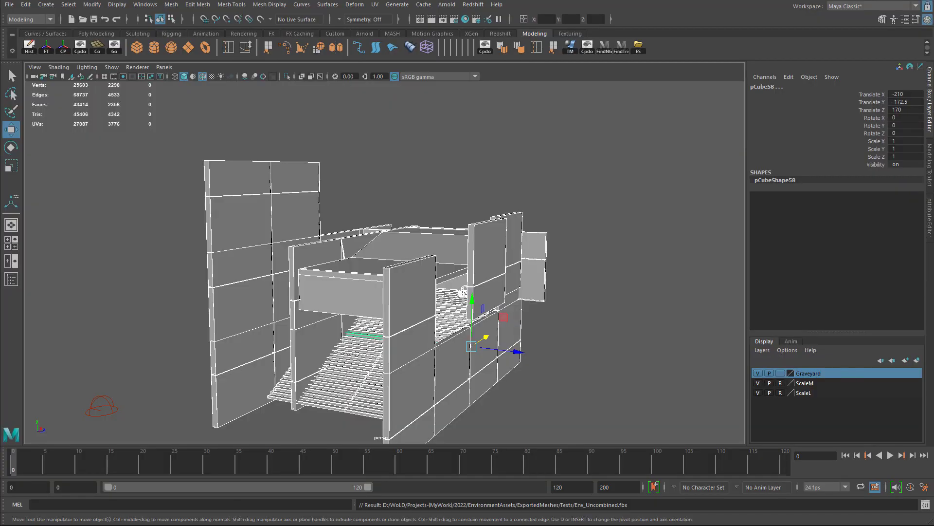
In Maya, examine the upper panels of the tall outer wall and the wall_a11 panel on the opposite side
{"action": "left_click", "coordinate": [265, 193]}
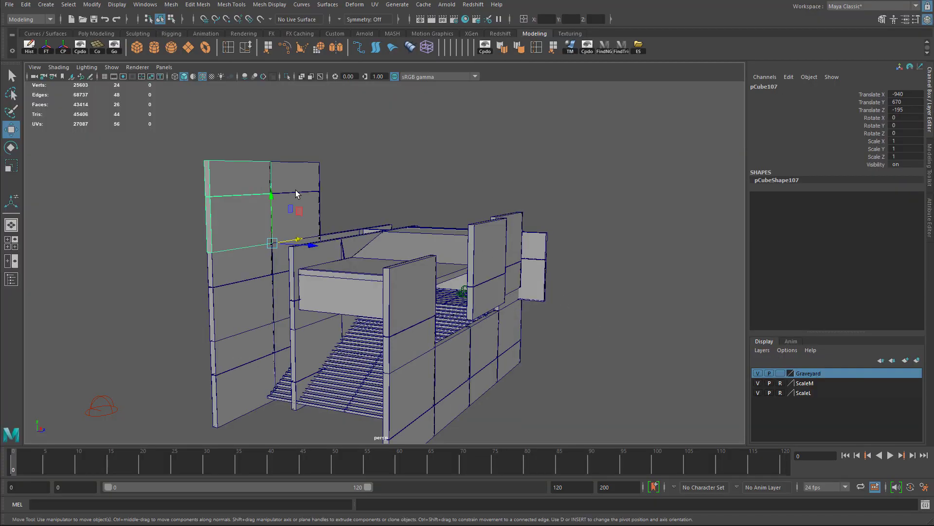
{"action": "left_click", "coordinate": [296, 193]}
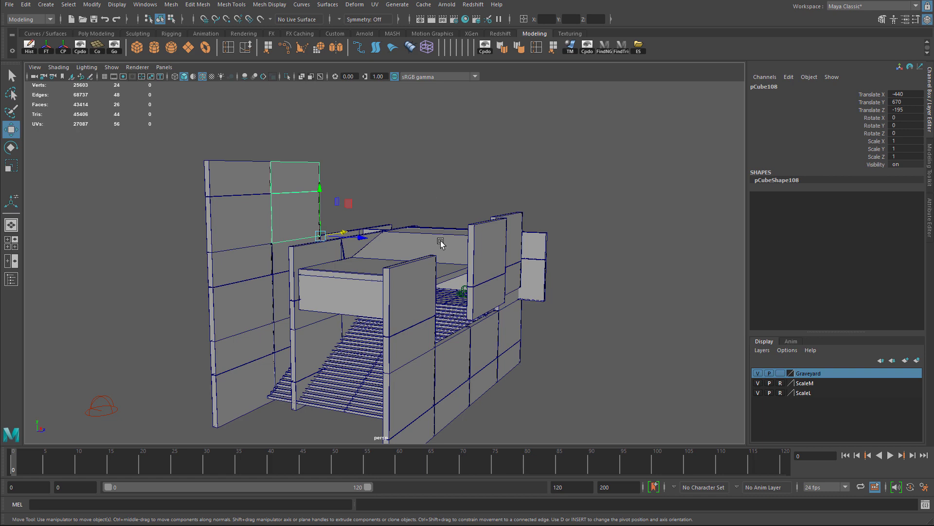
{"action": "right_click_drag", "start_coordinate": [361, 299], "coordinate": [433, 294], "text": "alt"}
{"action": "left_click", "coordinate": [434, 295]}
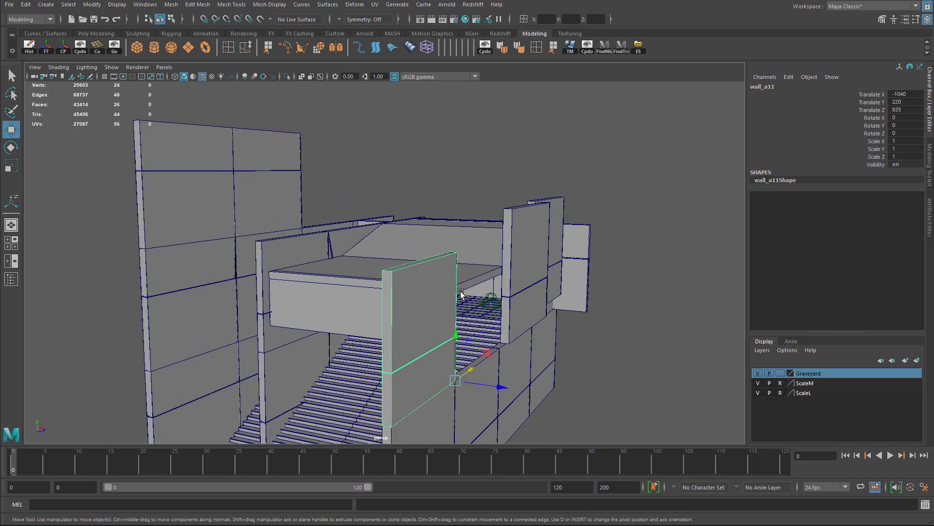
{"action": "left_click_drag", "start_coordinate": [462, 294], "coordinate": [372, 259], "text": "alt"}
{"action": "left_click_drag", "start_coordinate": [326, 219], "coordinate": [255, 232], "text": "alt"}
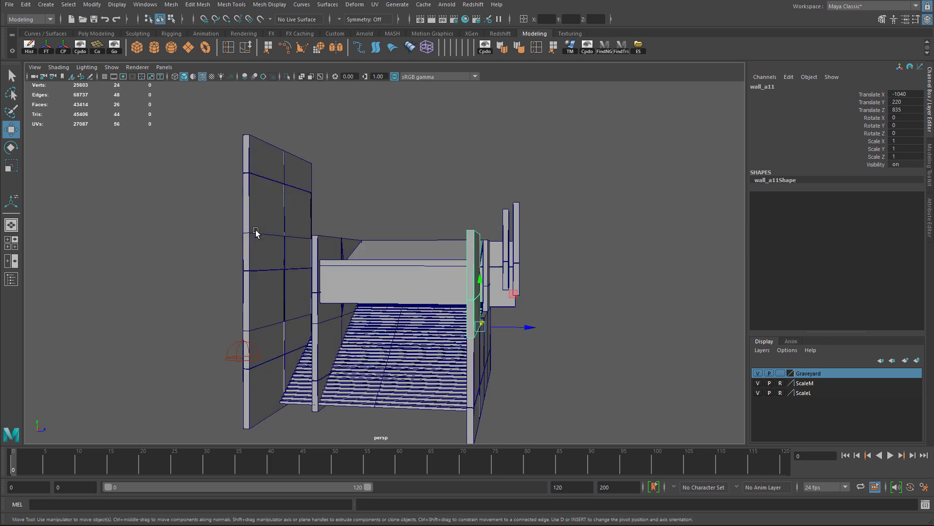
Select the panels of the long outer wall together to review them as one material group
{"action": "left_click_drag", "start_coordinate": [259, 162], "coordinate": [367, 356]}
{"action": "left_click", "coordinate": [287, 315]}
{"action": "left_click", "coordinate": [261, 292]}
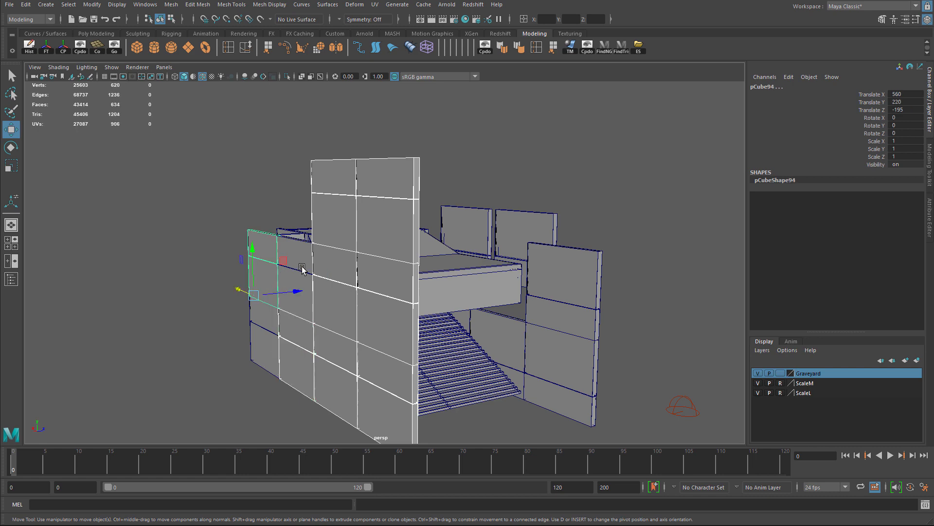
{"action": "left_click", "coordinate": [299, 272]}
{"action": "left_click", "coordinate": [272, 341]}
{"action": "left_click_drag", "start_coordinate": [272, 340], "coordinate": [389, 331], "text": "alt"}
{"action": "left_click", "coordinate": [336, 311]}
{"action": "left_click_drag", "start_coordinate": [336, 311], "coordinate": [419, 378], "text": "alt"}
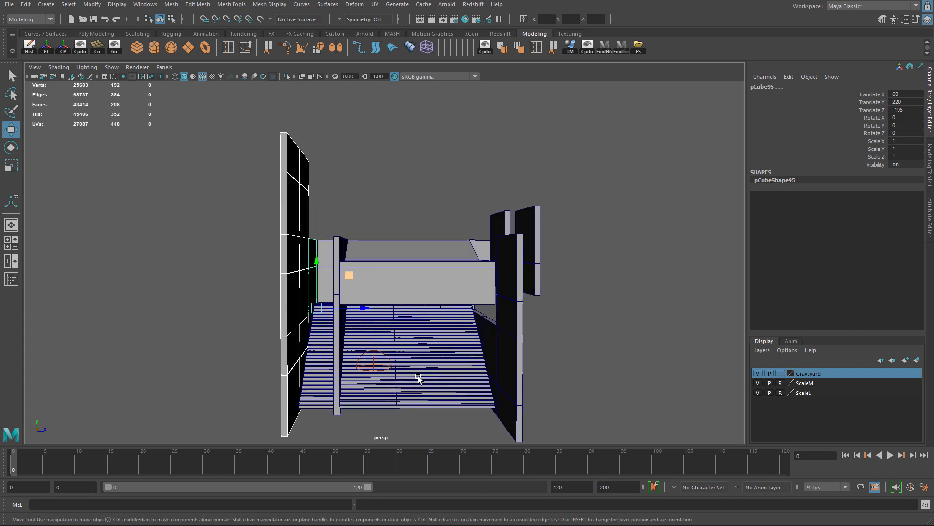
Select all the stair step meshes, leaving the walls and floor out of the selection
{"action": "left_click_drag", "start_coordinate": [445, 417], "coordinate": [402, 311], "text": "alt"}
{"action": "right_click_drag", "start_coordinate": [370, 308], "coordinate": [593, 356], "text": "alt"}
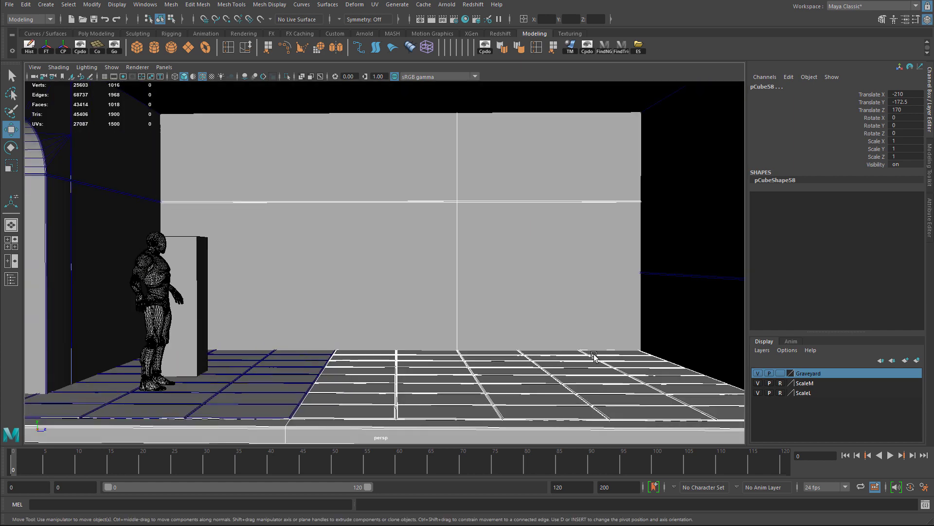
{"action": "left_click_drag", "start_coordinate": [593, 356], "coordinate": [384, 271], "text": "alt"}
{"action": "left_click_drag", "start_coordinate": [343, 197], "coordinate": [594, 316]}
{"action": "left_click_drag", "start_coordinate": [641, 359], "coordinate": [380, 329], "text": "alt"}
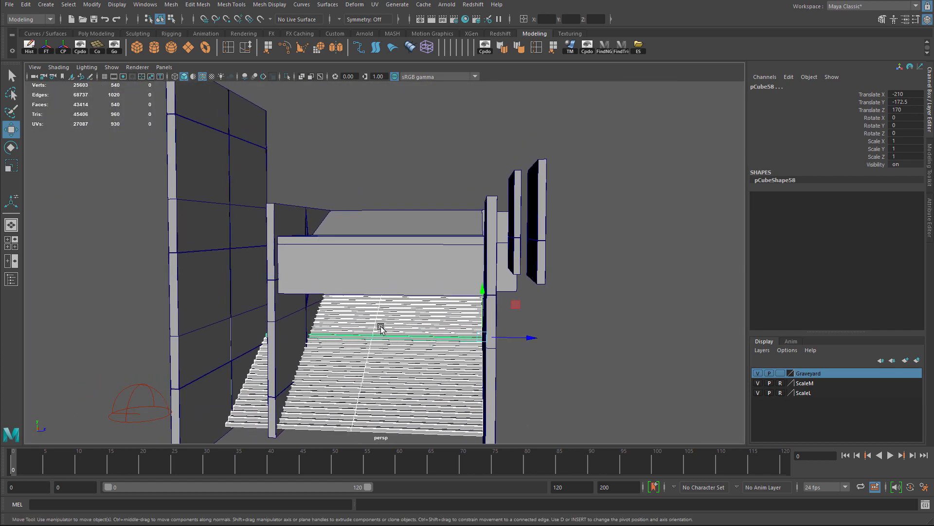
Assign a new Maya Lambert material to the selected stair meshes and check the lambert1 attributes
{"action": "right_click", "coordinate": [361, 325]}
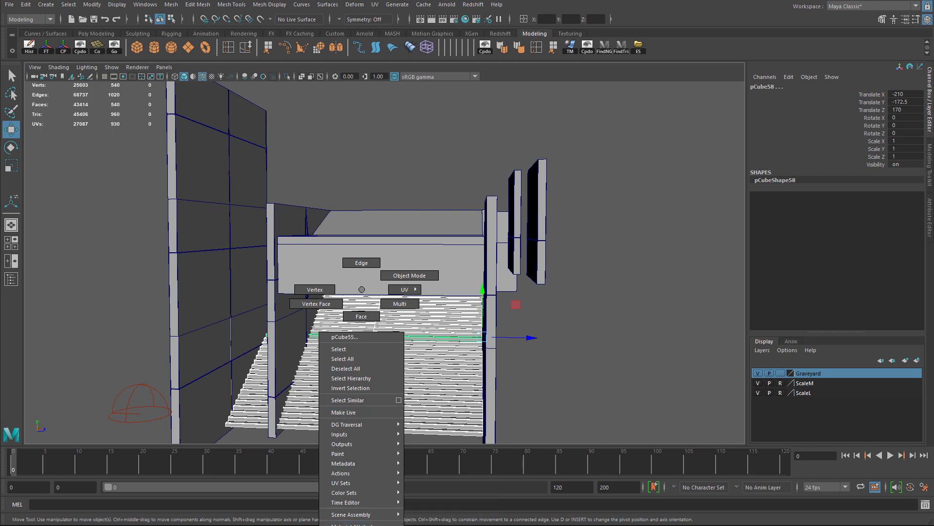
{"action": "left_click", "coordinate": [412, 378]}
{"action": "left_click_drag", "start_coordinate": [393, 348], "coordinate": [415, 208], "text": "alt"}
{"action": "right_click", "coordinate": [393, 312]}
{"action": "left_click", "coordinate": [402, 319]}
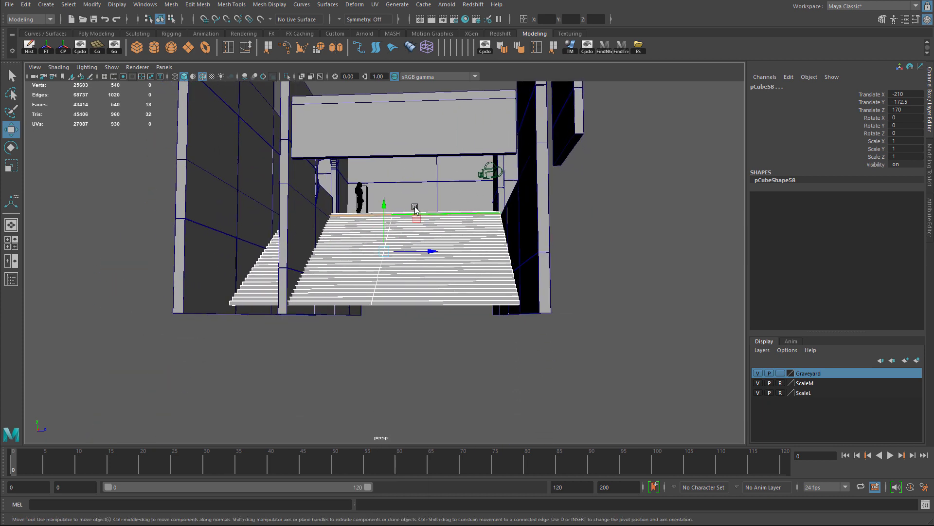
{"action": "right_click", "coordinate": [442, 213]}
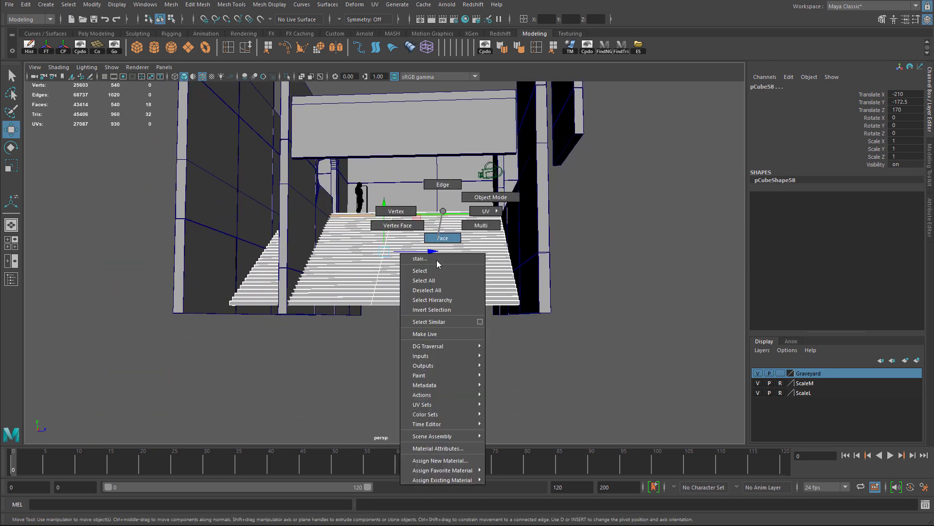
{"action": "left_click", "coordinate": [441, 460]}
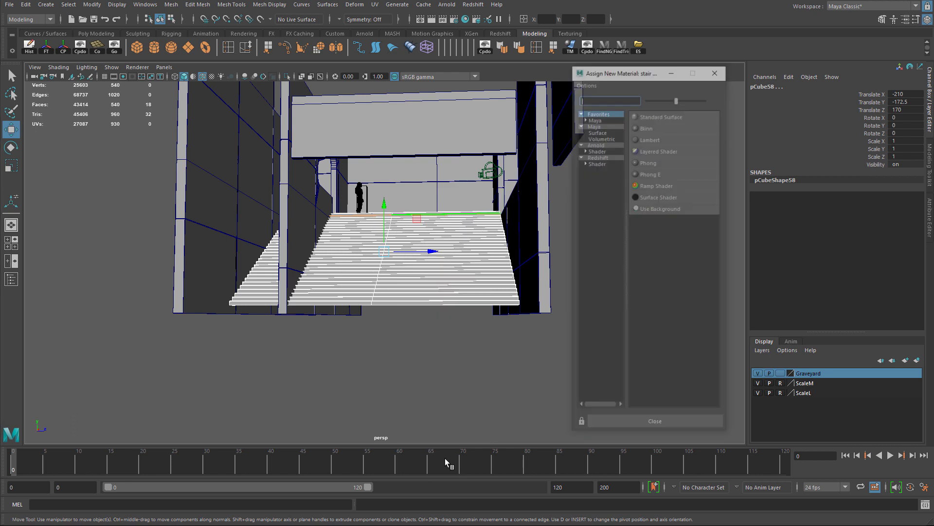
{"action": "left_click", "coordinate": [594, 125]}
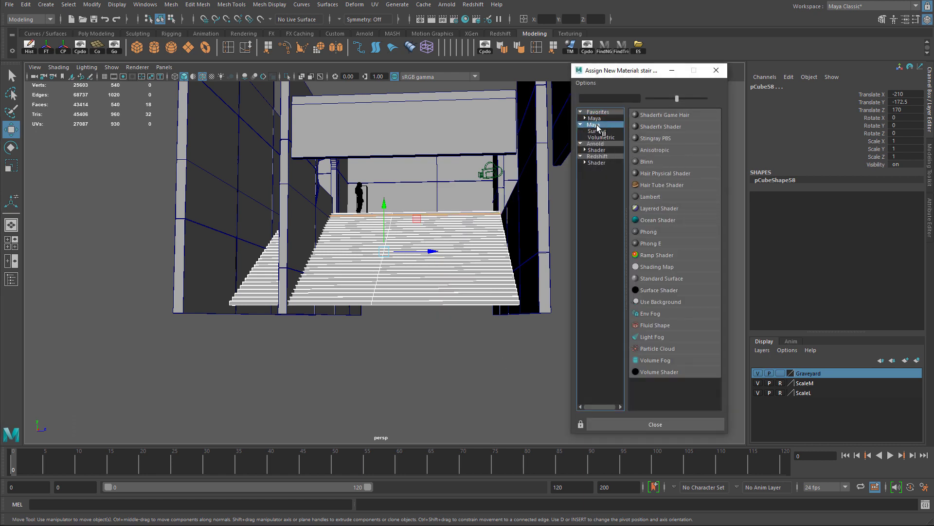
{"action": "left_click", "coordinate": [660, 197]}
{"action": "left_click", "coordinate": [857, 85]}
Reselect all the stair steps as whole objects and undo the accidental move
{"action": "scroll", "coordinate": [267, 287], "scroll_direction": "up", "scroll_amount": 6}
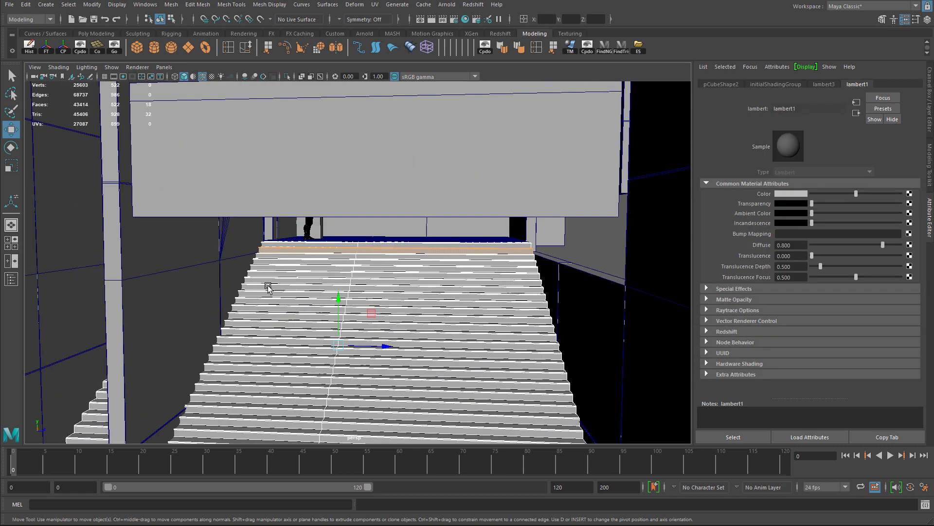
{"action": "scroll", "coordinate": [267, 287], "scroll_direction": "up", "scroll_amount": 5}
{"action": "left_click", "coordinate": [421, 224]}
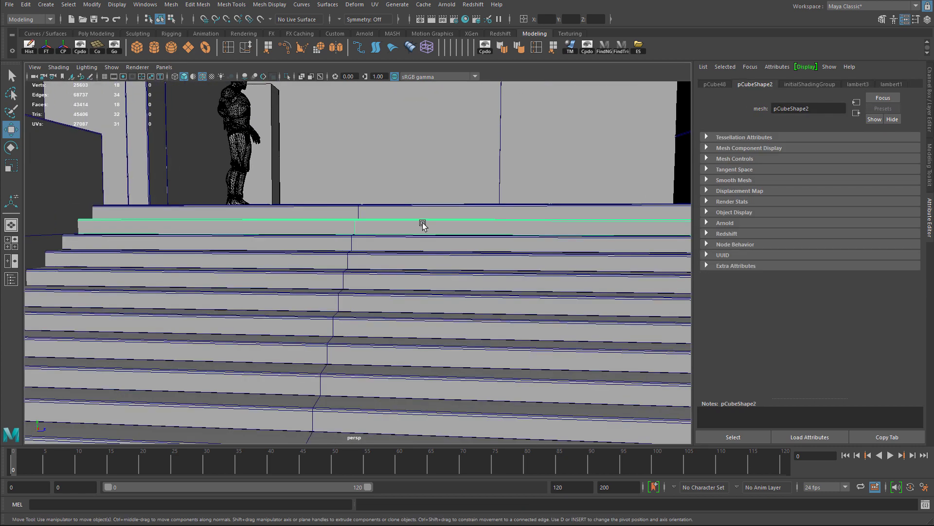
{"action": "right_click", "coordinate": [422, 221]}
{"action": "left_click_drag", "start_coordinate": [472, 330], "coordinate": [590, 392]}
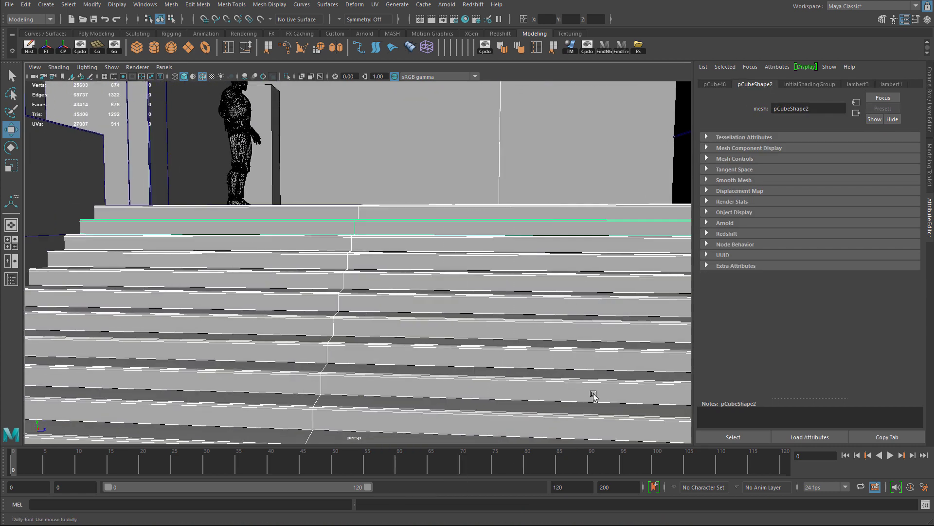
{"action": "scroll", "coordinate": [484, 244], "scroll_direction": "down", "scroll_amount": 8}
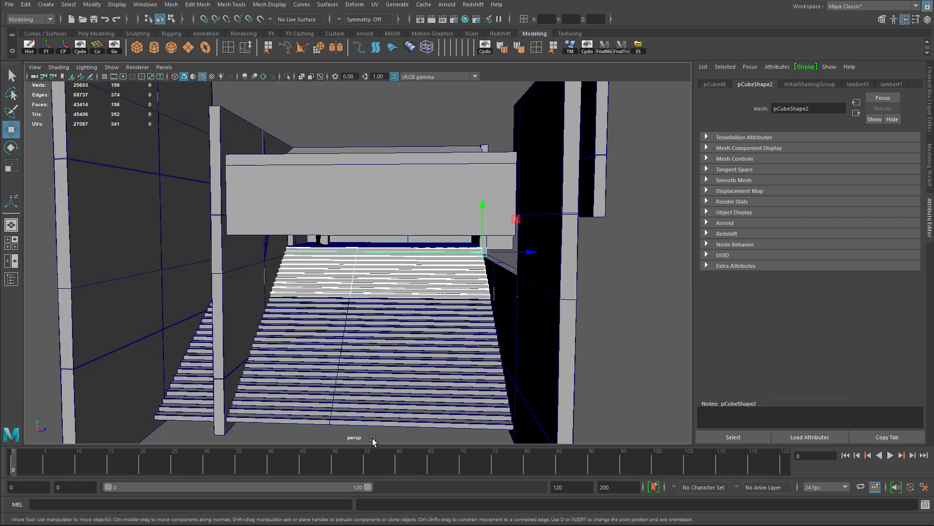
{"action": "left_click", "coordinate": [317, 303]}
{"action": "left_click_drag", "start_coordinate": [365, 303], "coordinate": [443, 306], "text": "alt"}
{"action": "left_click_drag", "start_coordinate": [360, 324], "coordinate": [277, 295]}
{"action": "key", "text": "ctrl+z"}
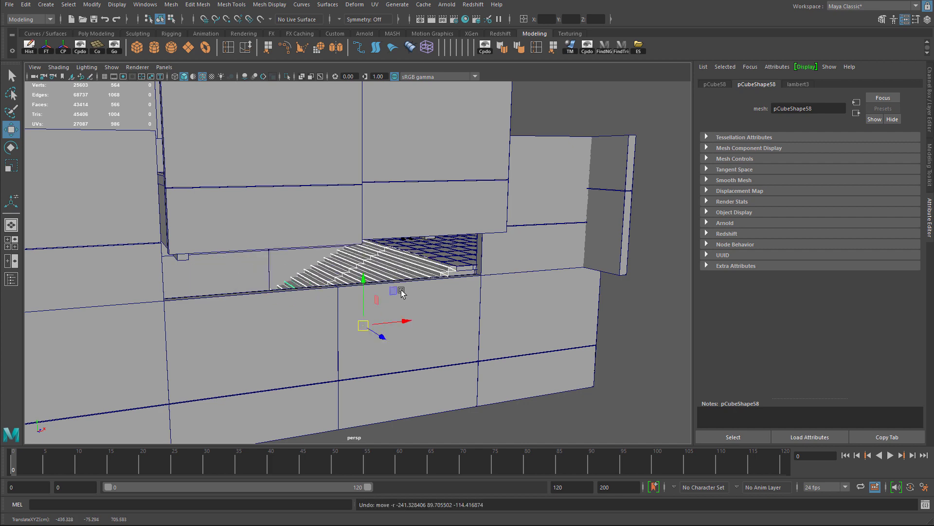
Assign the existing lambert3 material to all the selected stair meshes
{"action": "left_click_drag", "start_coordinate": [399, 245], "coordinate": [528, 256], "text": "alt"}
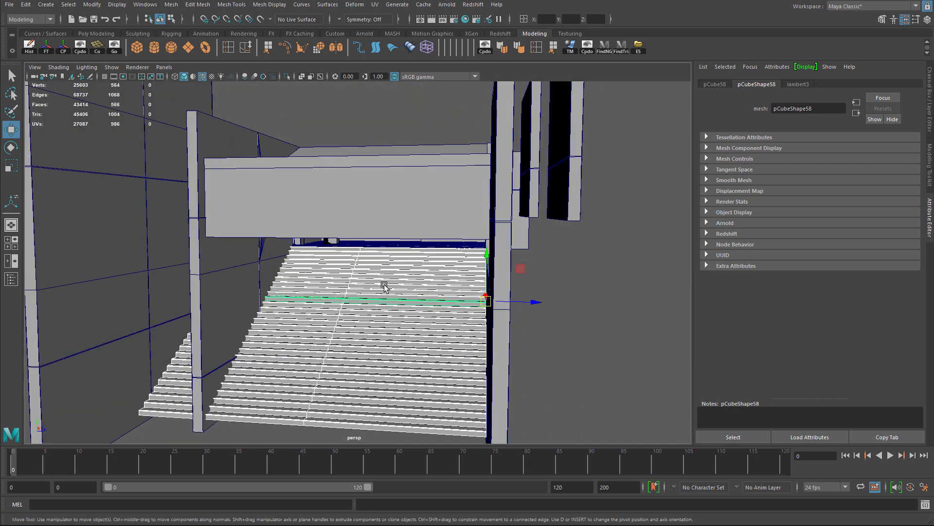
{"action": "right_click_drag", "start_coordinate": [384, 285], "coordinate": [429, 521]}
{"action": "left_click_drag", "start_coordinate": [417, 328], "coordinate": [657, 190], "text": "alt"}
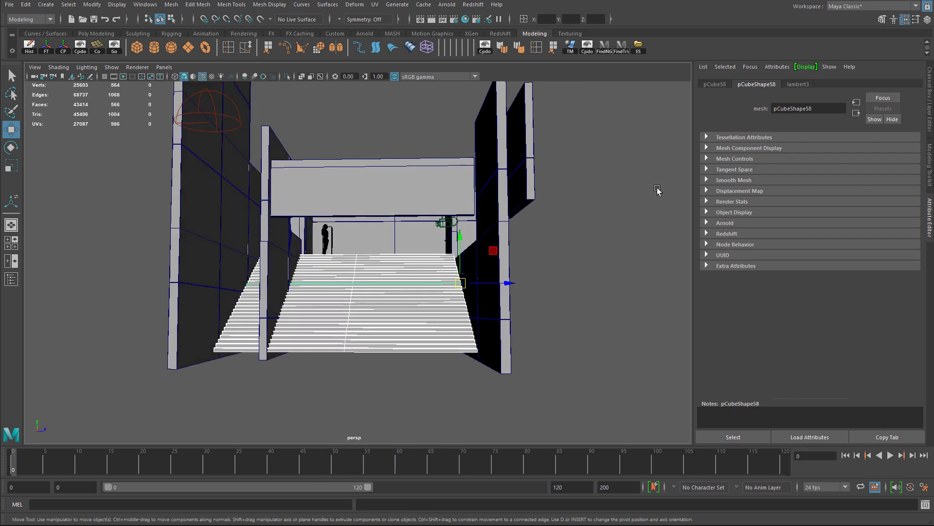
Rename the stairs' lambert3 material to MAT_Stairs
{"action": "left_click", "coordinate": [797, 84]}
{"action": "left_click_drag", "start_coordinate": [399, 234], "coordinate": [351, 216], "text": "alt"}
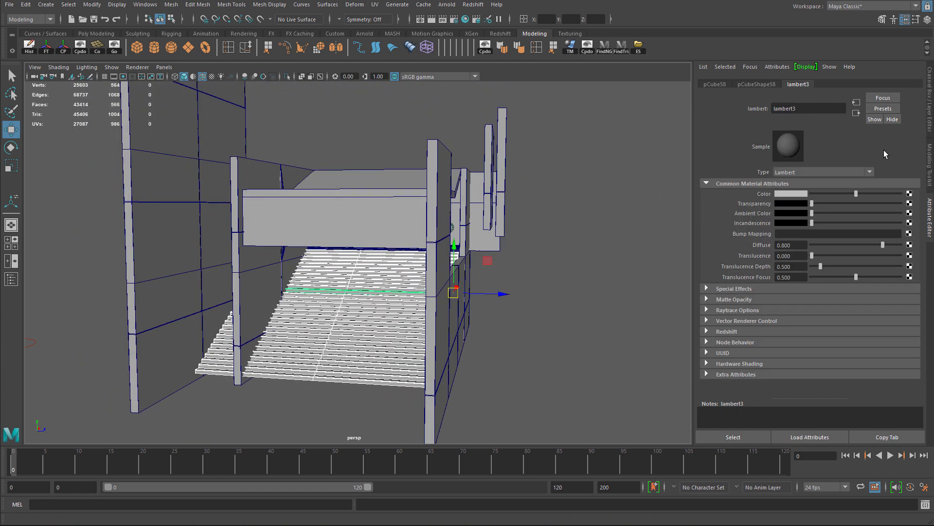
{"action": "left_click", "coordinate": [808, 108]}
{"action": "type", "text": "MAT_Stairs"}
{"action": "key", "text": "Return"}
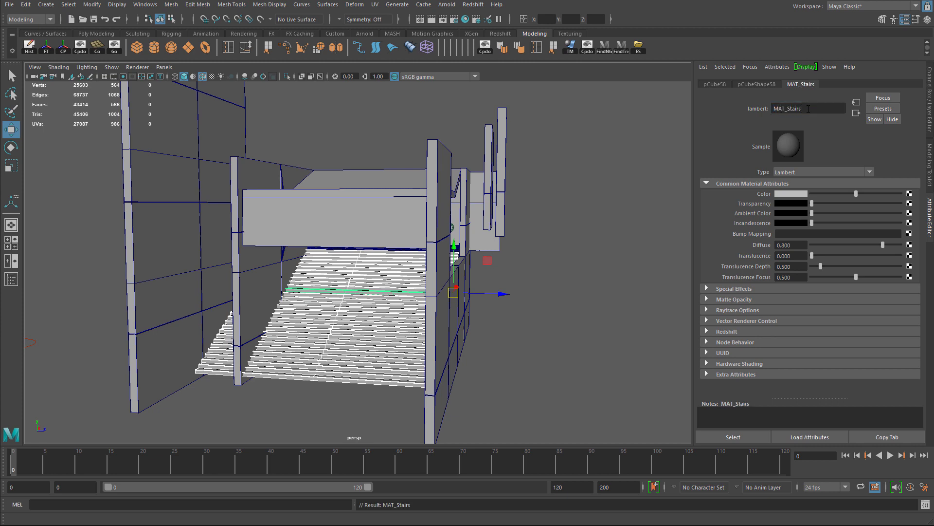
Assign a new Maya Lambert material to the wall_window mesh beside the top of the stairs
{"action": "left_click_drag", "start_coordinate": [292, 108], "coordinate": [390, 167], "text": "alt"}
{"action": "right_click_drag", "start_coordinate": [389, 167], "coordinate": [261, 188], "text": "alt"}
{"action": "left_click_drag", "start_coordinate": [261, 188], "coordinate": [265, 134], "text": "alt"}
{"action": "scroll", "coordinate": [306, 185], "scroll_direction": "up", "scroll_amount": 6}
{"action": "left_click", "coordinate": [269, 172]}
{"action": "scroll", "coordinate": [245, 172], "scroll_direction": "up", "scroll_amount": 4}
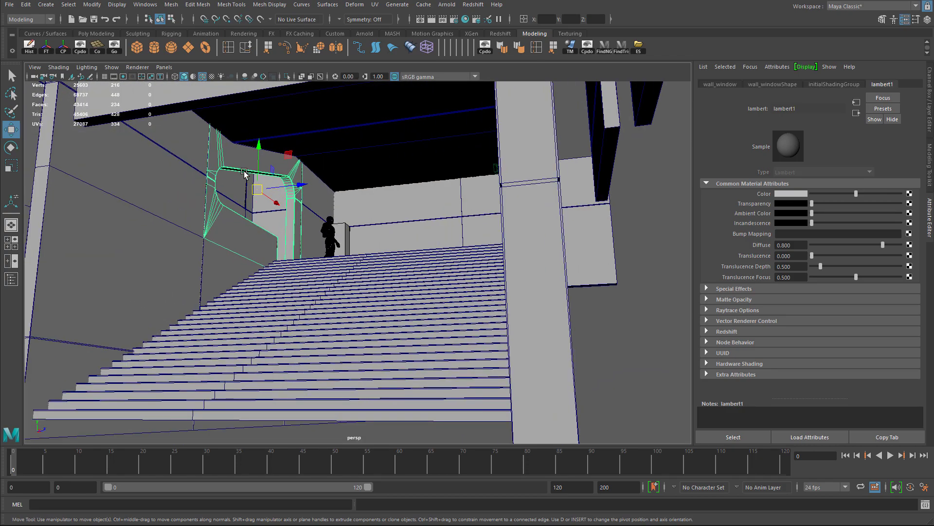
{"action": "scroll", "coordinate": [321, 181], "scroll_direction": "down", "scroll_amount": 3}
{"action": "scroll", "coordinate": [349, 195], "scroll_direction": "up", "scroll_amount": 3}
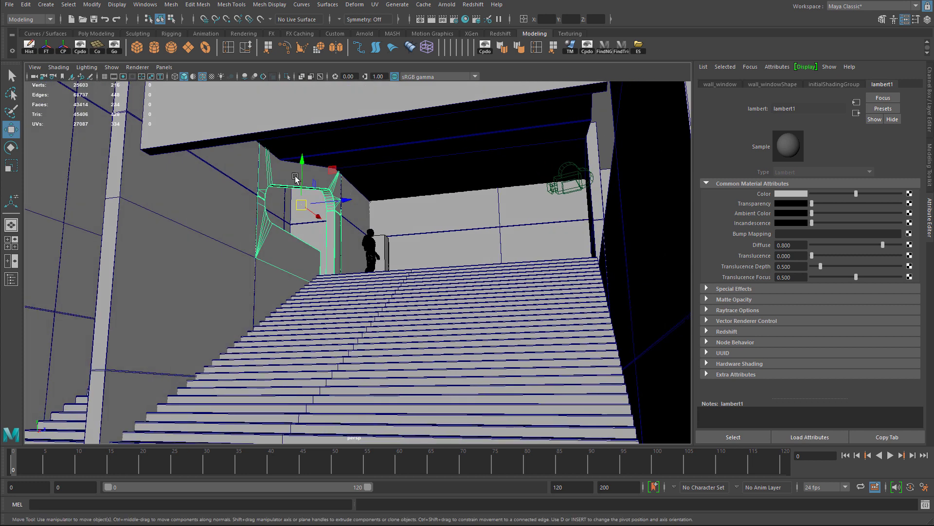
{"action": "right_click", "coordinate": [275, 172]}
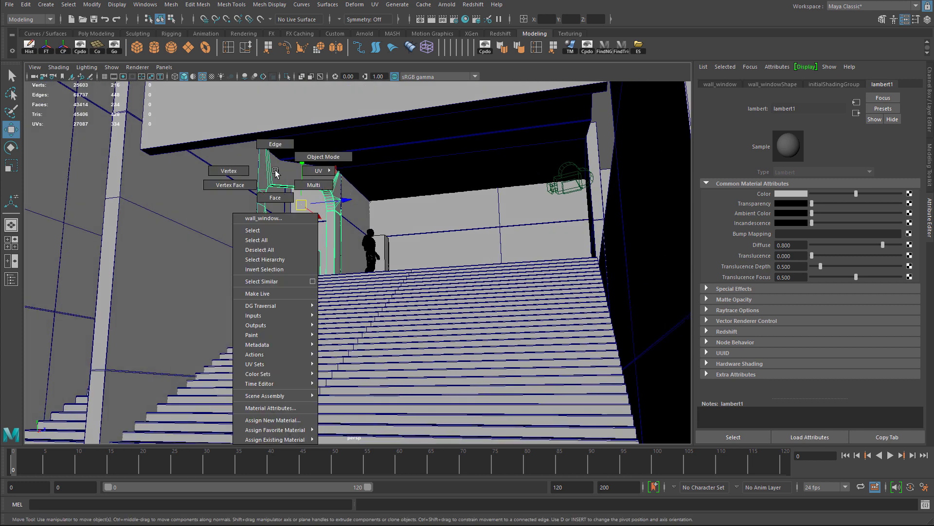
{"action": "left_click", "coordinate": [278, 420]}
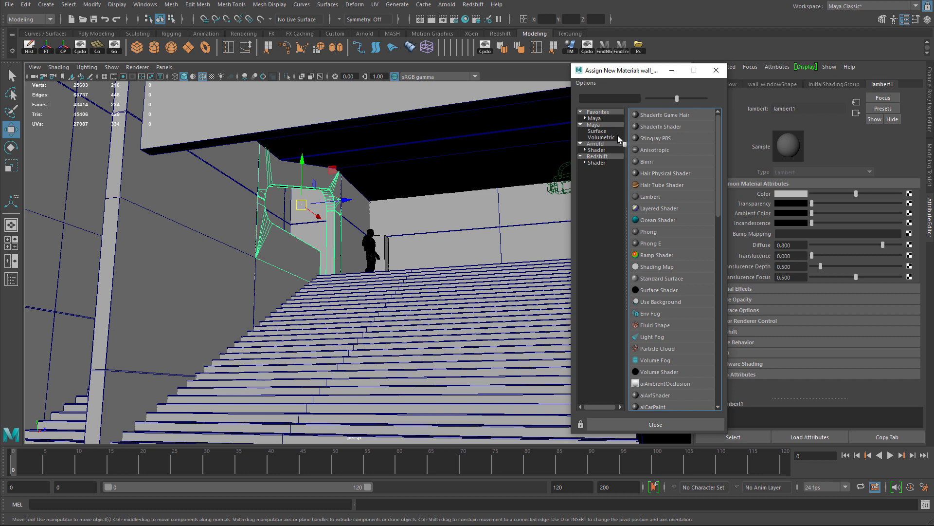
{"action": "left_click", "coordinate": [596, 125]}
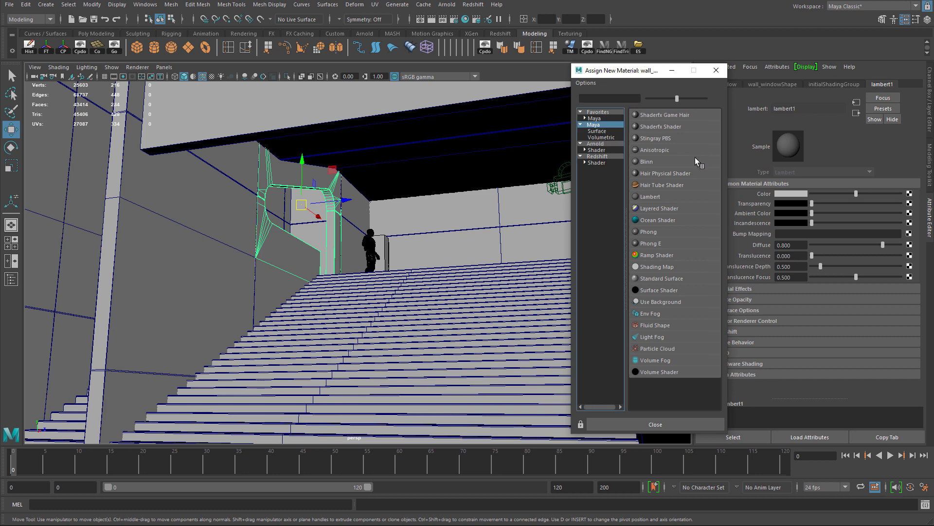
{"action": "left_click", "coordinate": [654, 197]}
Rename the wall_window mesh's new Lambert material to MAT_Wall
{"action": "double_click", "coordinate": [803, 109]}
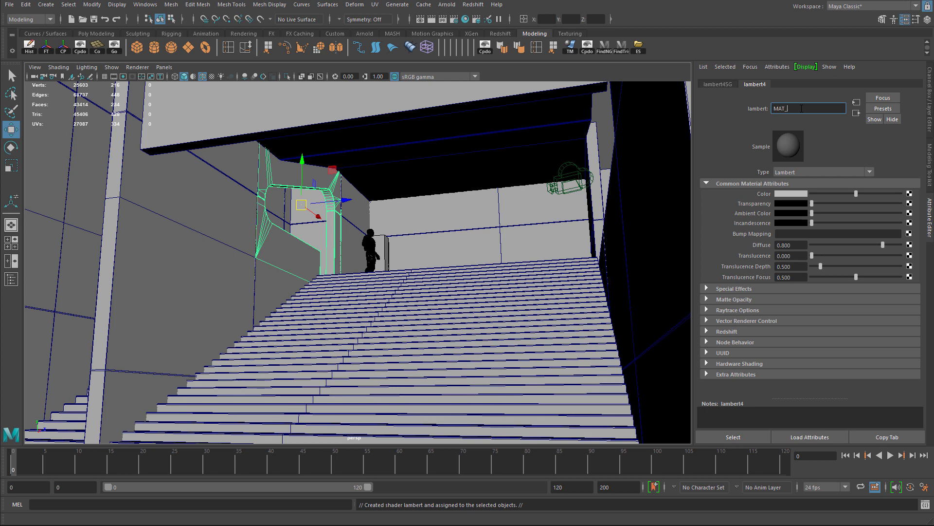
{"action": "type", "text": "MAT_Wall"}
{"action": "key", "text": "Return"}
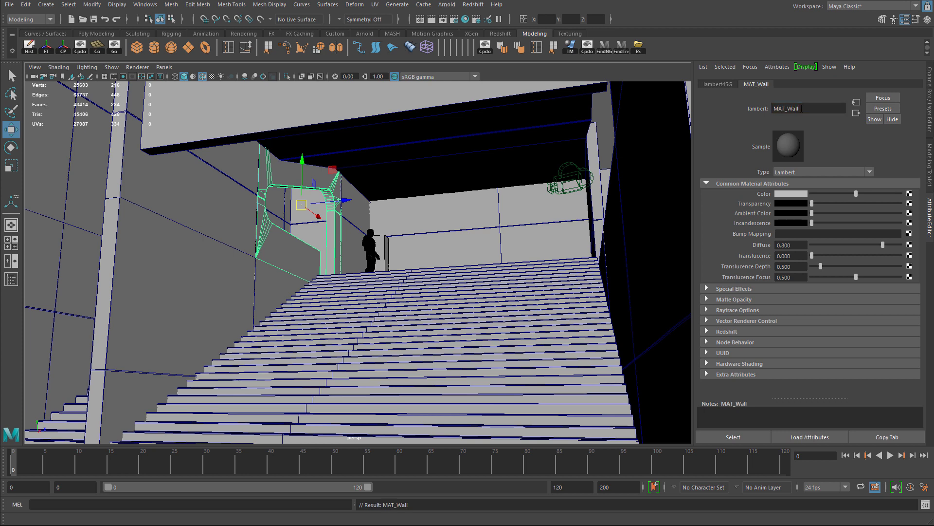
Select the whole environment and export the selection as FBX, replacing the existing Env_Uncombined.fbx in the Tests folder
{"action": "left_click_drag", "start_coordinate": [595, 145], "coordinate": [87, 164], "text": "alt"}
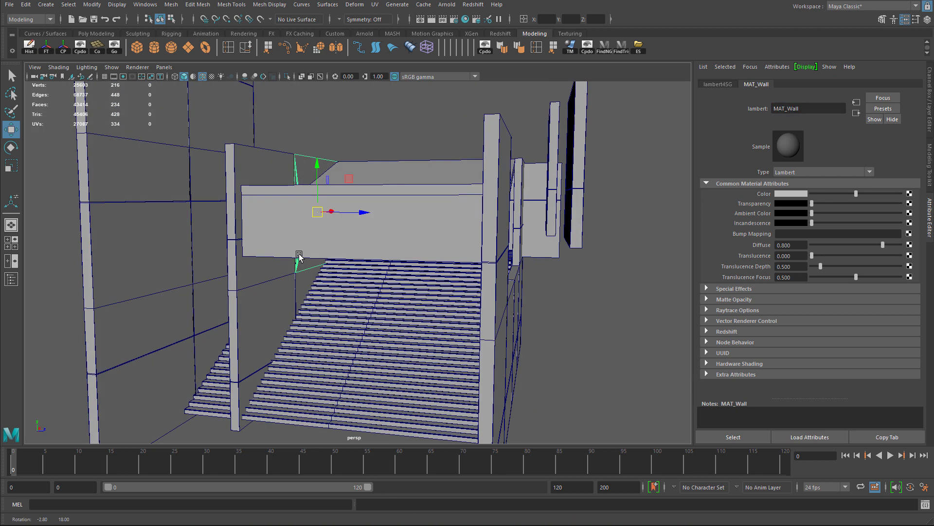
{"action": "left_click_drag", "start_coordinate": [224, 206], "coordinate": [266, 178], "text": "alt"}
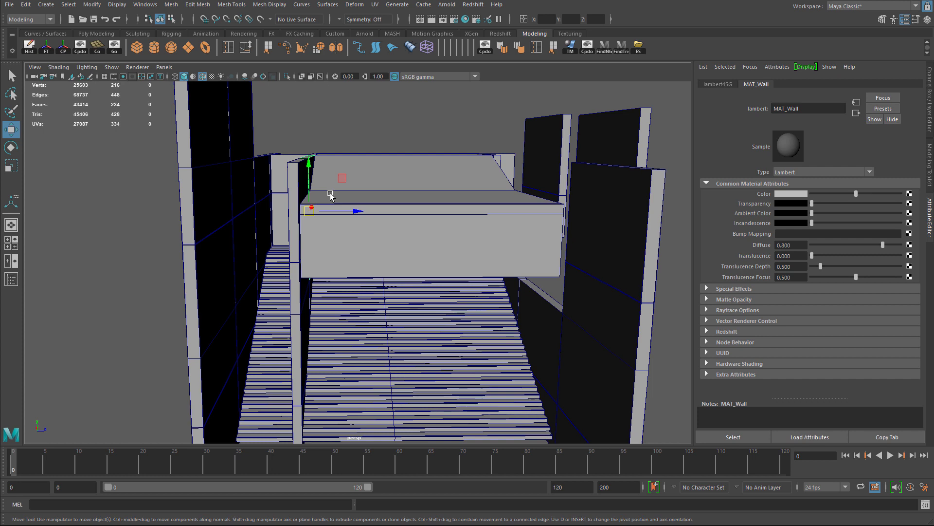
{"action": "key", "text": "bracketleft"}
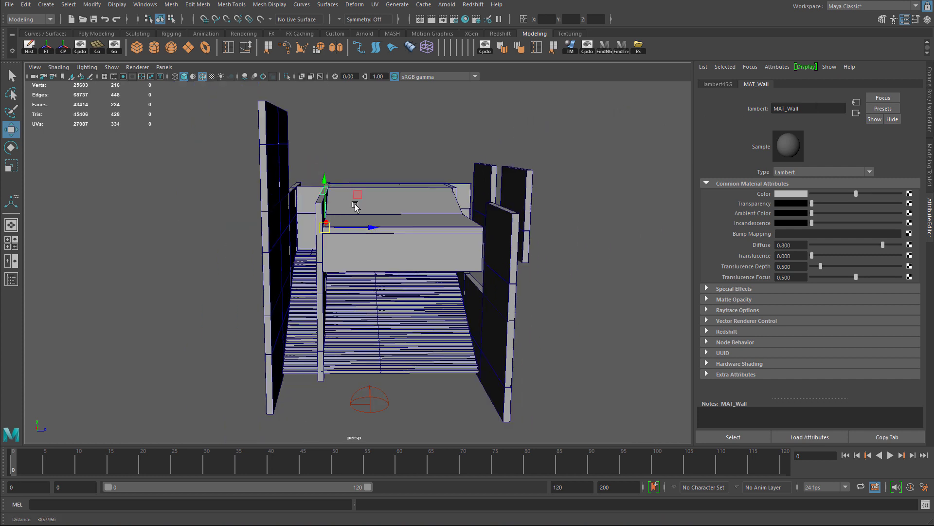
{"action": "left_click_drag", "start_coordinate": [178, 109], "coordinate": [524, 374]}
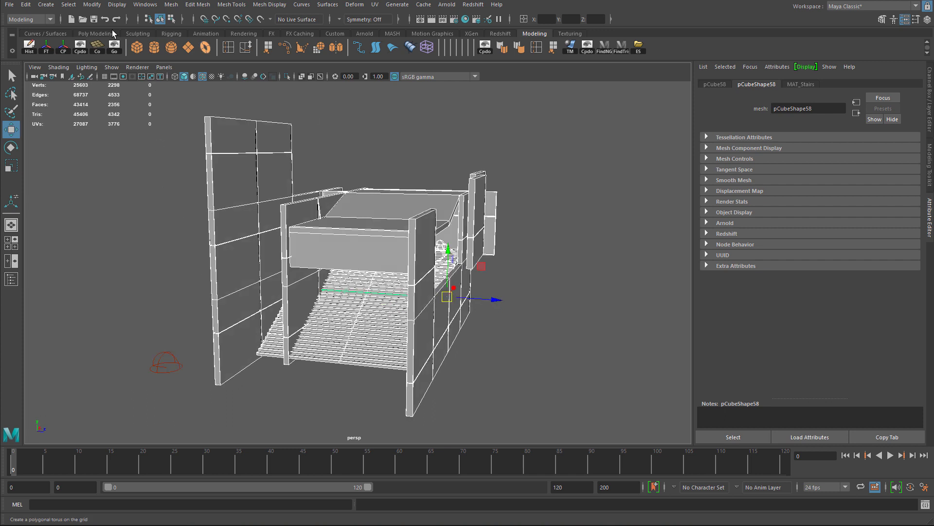
{"action": "left_click", "coordinate": [10, 5]}
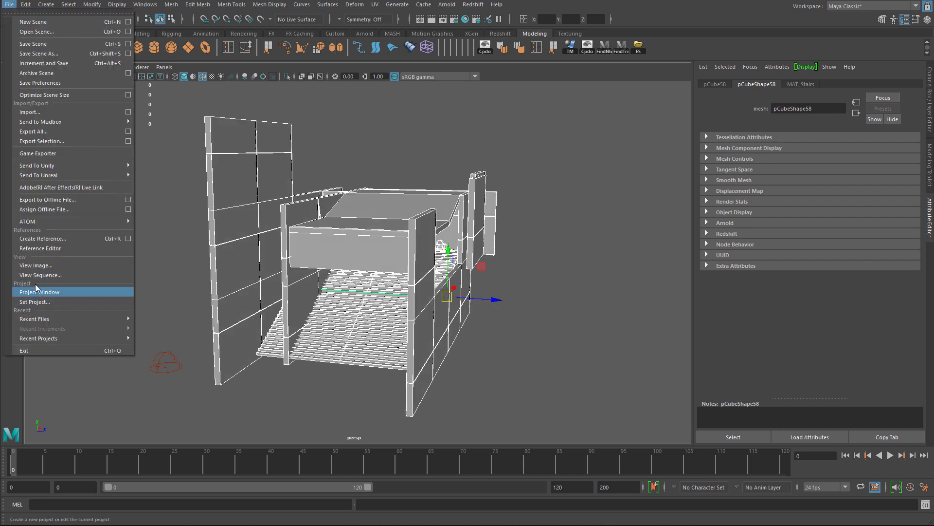
{"action": "left_click", "coordinate": [52, 141]}
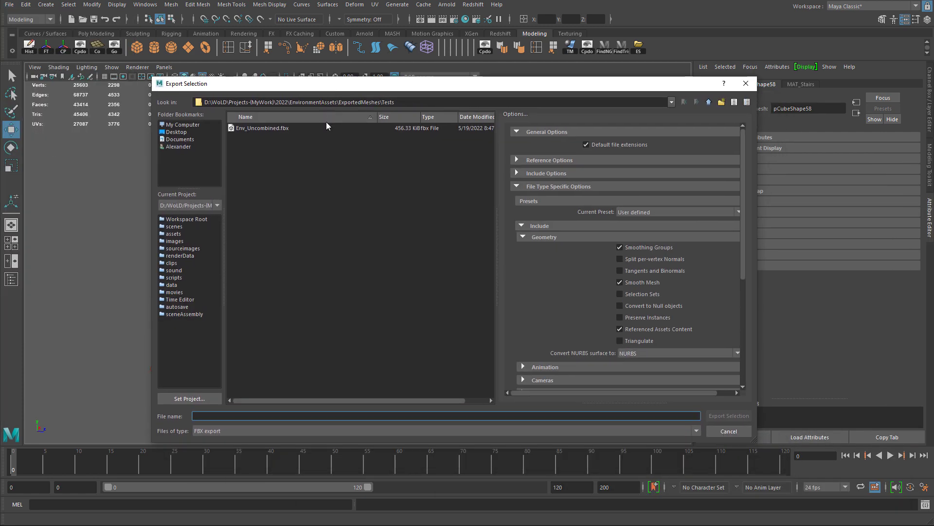
{"action": "double_click", "coordinate": [272, 128]}
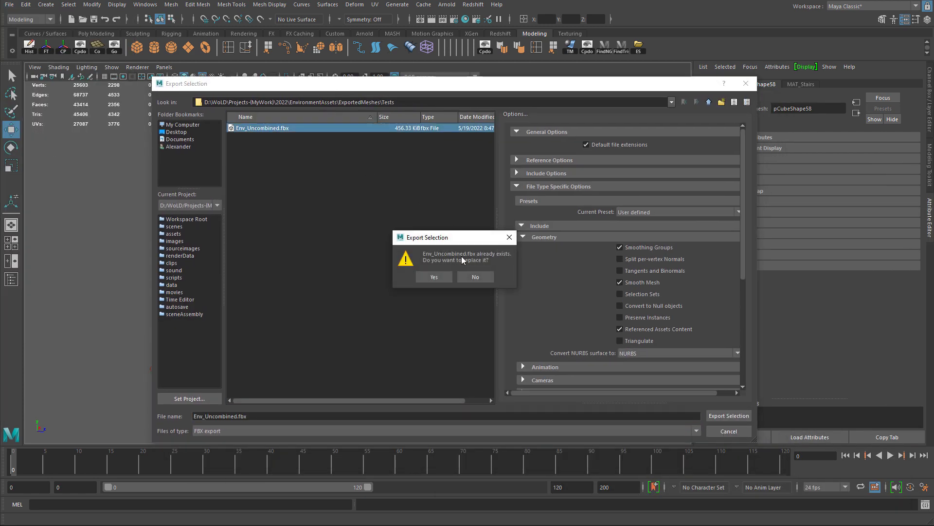
{"action": "left_click", "coordinate": [434, 276]}
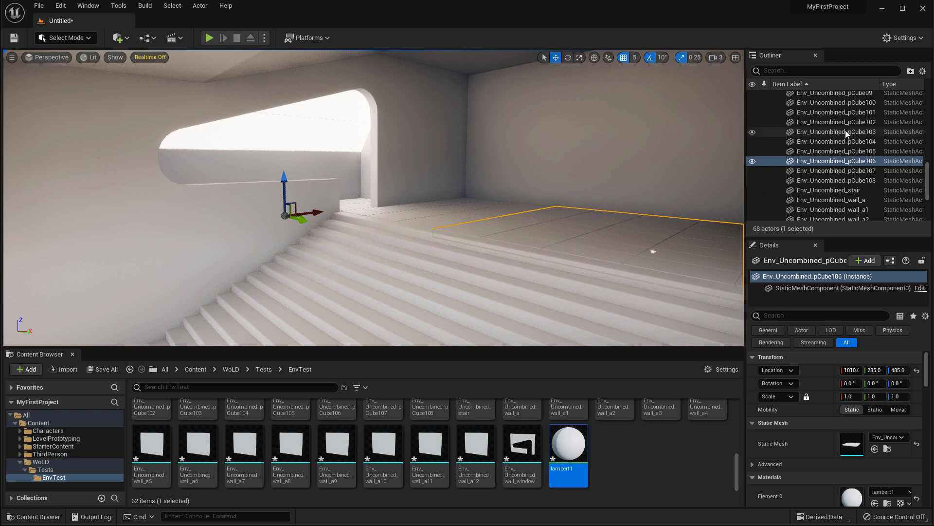
Switch to Unreal Engine and delete all Env_Uncombined mesh actors from the level, from pCube24 through wall_window, keeping the Floor
{"action": "scroll", "coordinate": [854, 129], "scroll_direction": "up", "scroll_amount": 10}
{"action": "scroll", "coordinate": [850, 121], "scroll_direction": "up", "scroll_amount": 5}
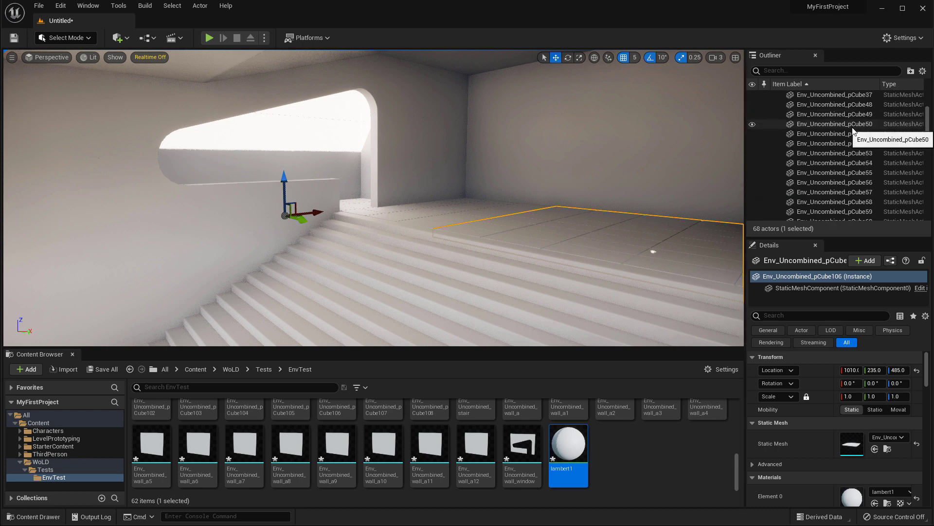
{"action": "left_click", "coordinate": [847, 174]}
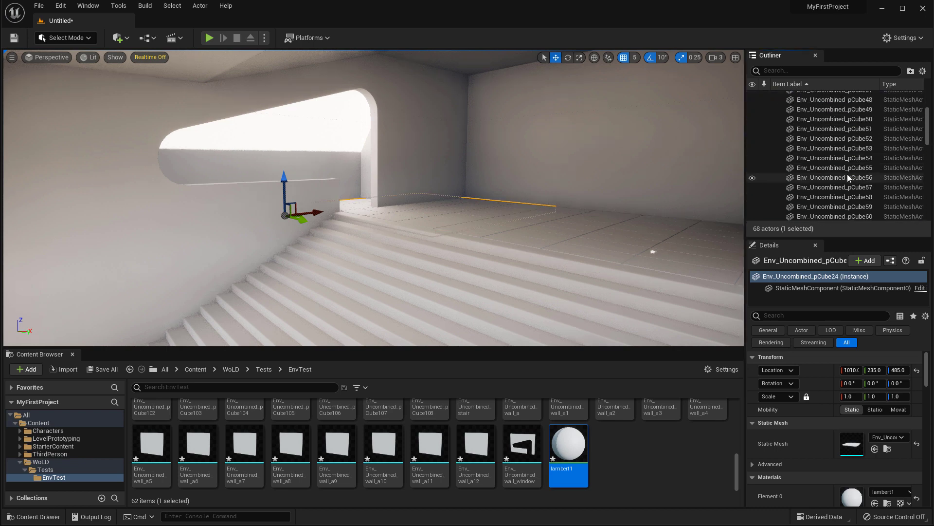
{"action": "scroll", "coordinate": [844, 180], "scroll_direction": "down", "scroll_amount": 15}
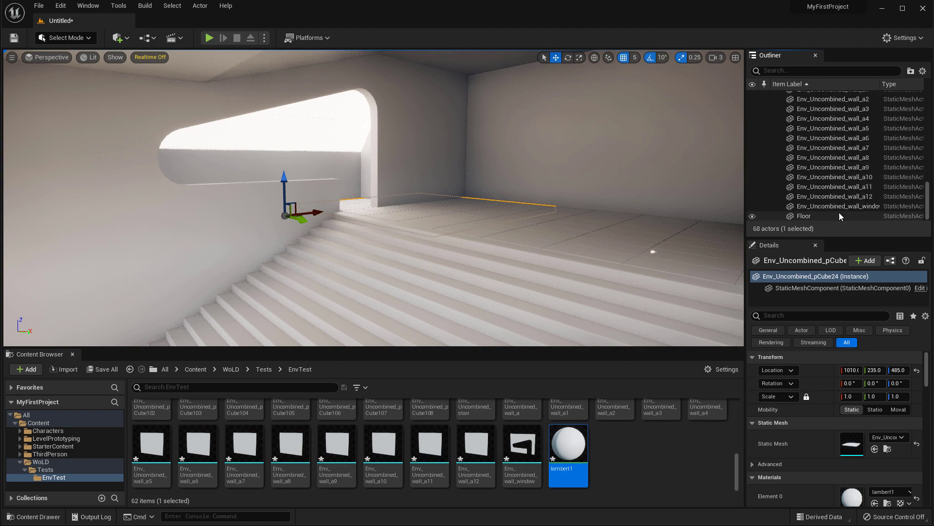
{"action": "left_click", "coordinate": [762, 207], "text": "shift"}
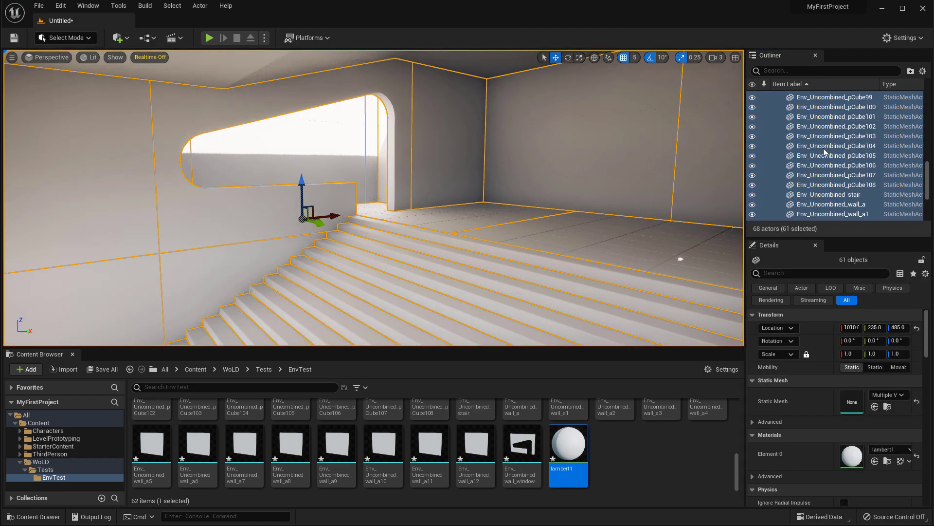
{"action": "key", "text": "Delete"}
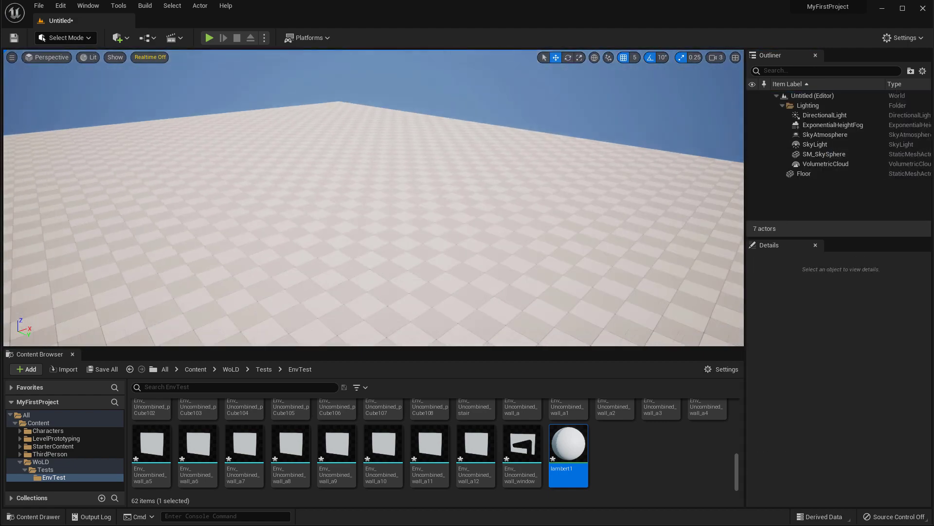
Look through the assets in the EnvTest folder and check its lambert1 material
{"action": "scroll", "coordinate": [583, 470], "scroll_direction": "up", "scroll_amount": 2}
{"action": "scroll", "coordinate": [583, 469], "scroll_direction": "up", "scroll_amount": 5}
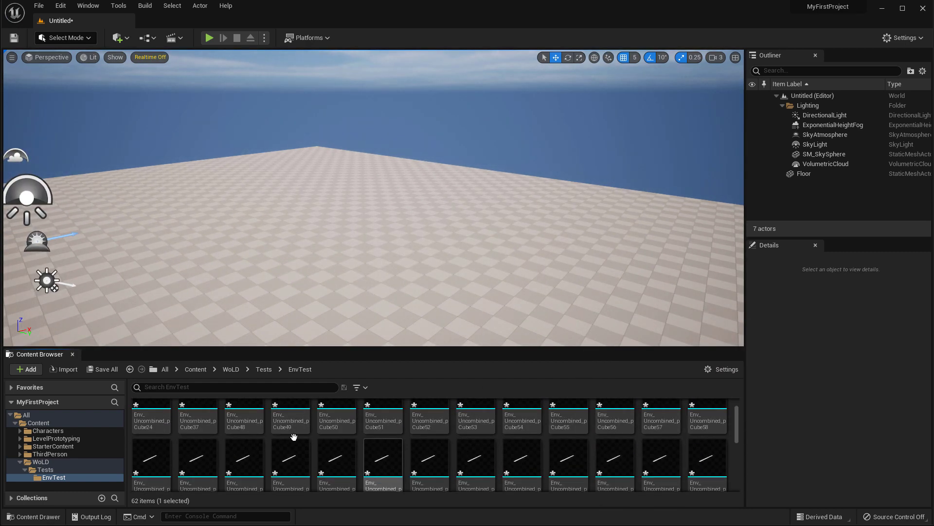
{"action": "key", "text": "ctrl+a"}
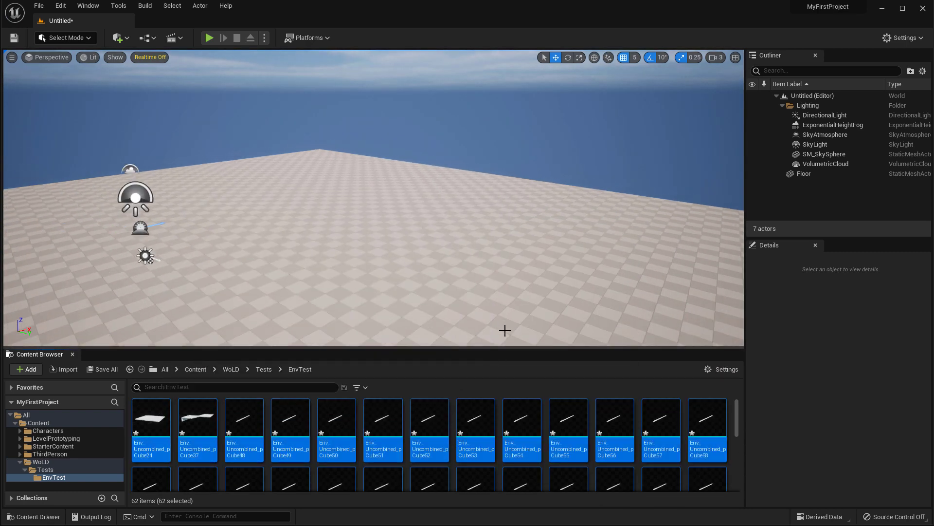
{"action": "scroll", "coordinate": [682, 437], "scroll_direction": "down", "scroll_amount": 2}
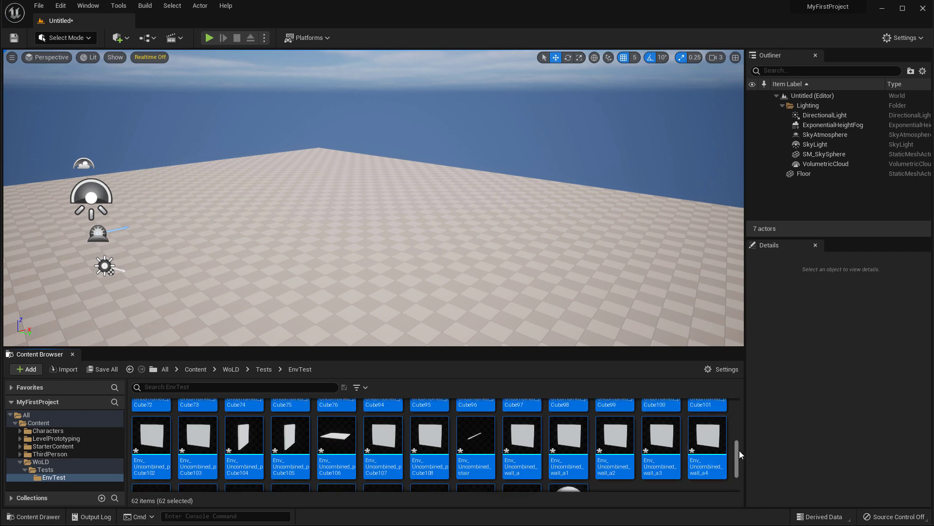
{"action": "left_click_drag", "start_coordinate": [737, 451], "coordinate": [737, 473]}
{"action": "left_click", "coordinate": [608, 455]}
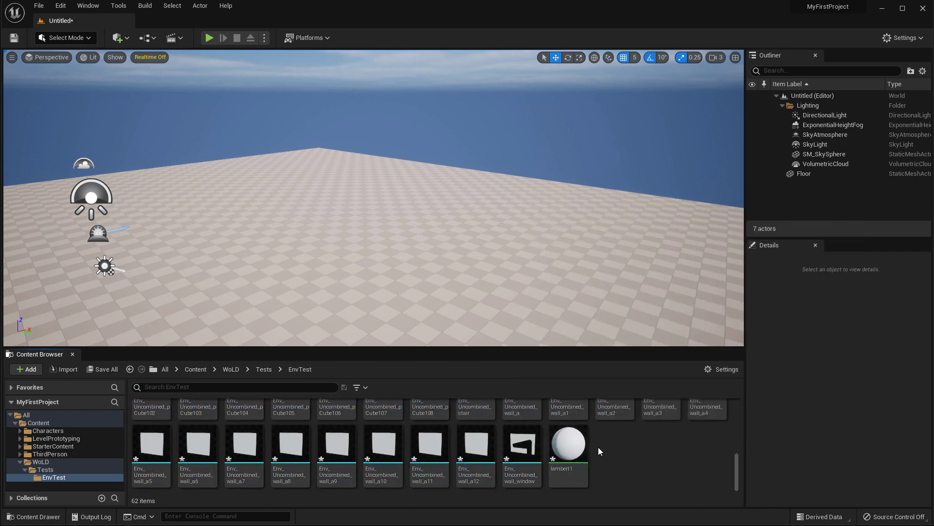
{"action": "left_click", "coordinate": [564, 444]}
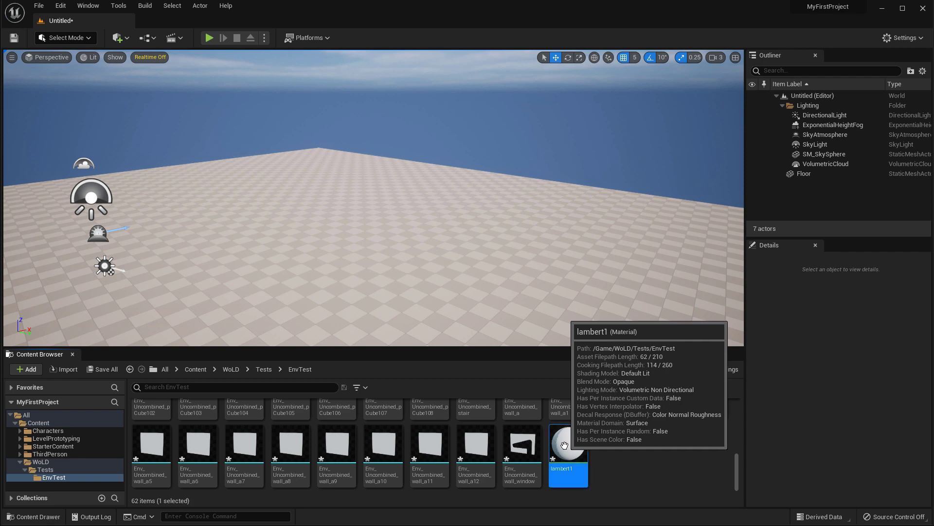
Force delete all the old meshes and the lambert1 material from the EnvTest folder
{"action": "scroll", "coordinate": [564, 443], "scroll_direction": "up", "scroll_amount": 5}
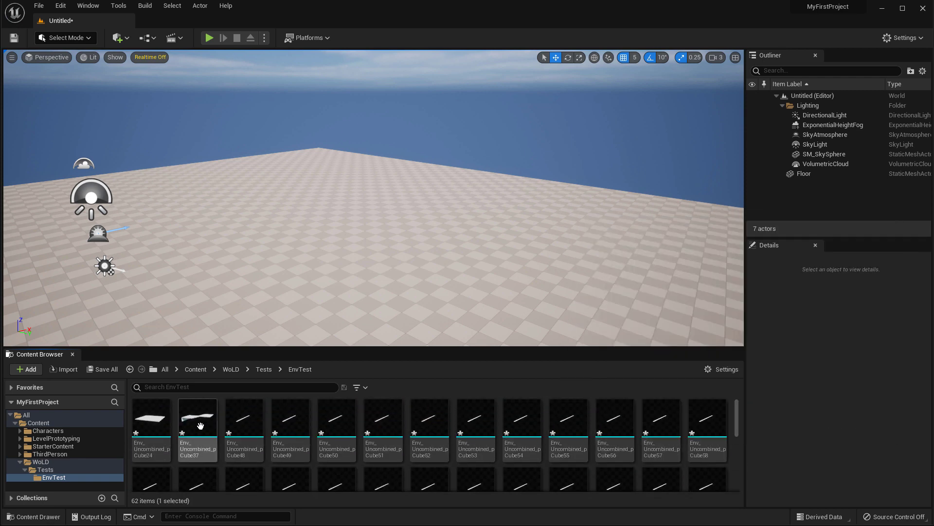
{"action": "key", "text": "ctrl+a"}
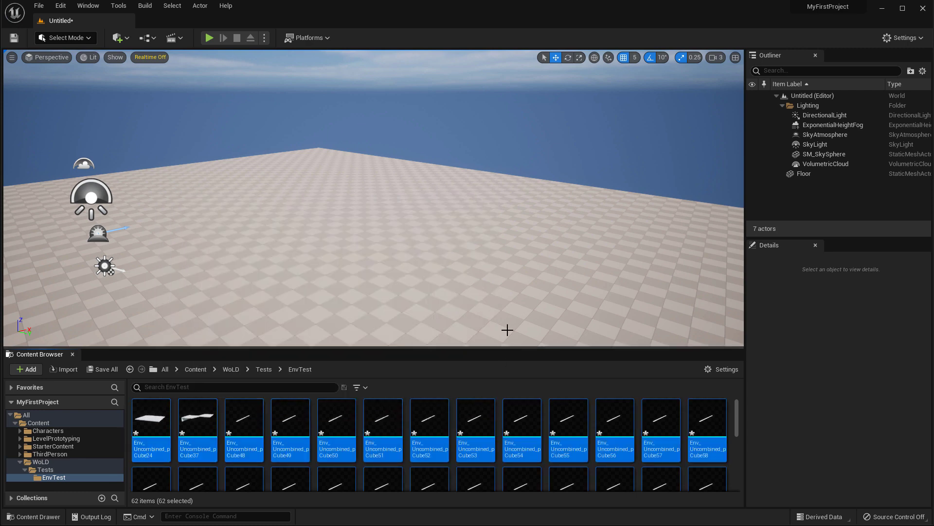
{"action": "key", "text": "Delete"}
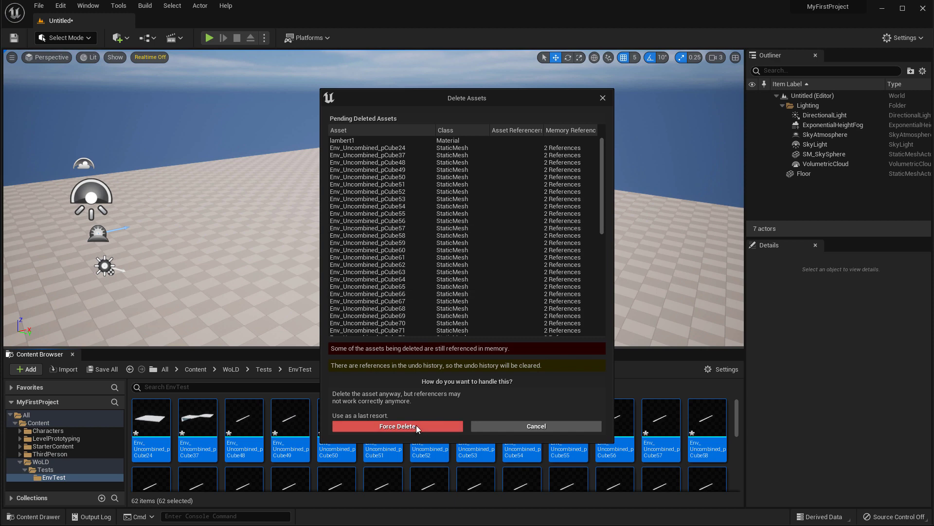
{"action": "left_click", "coordinate": [417, 427]}
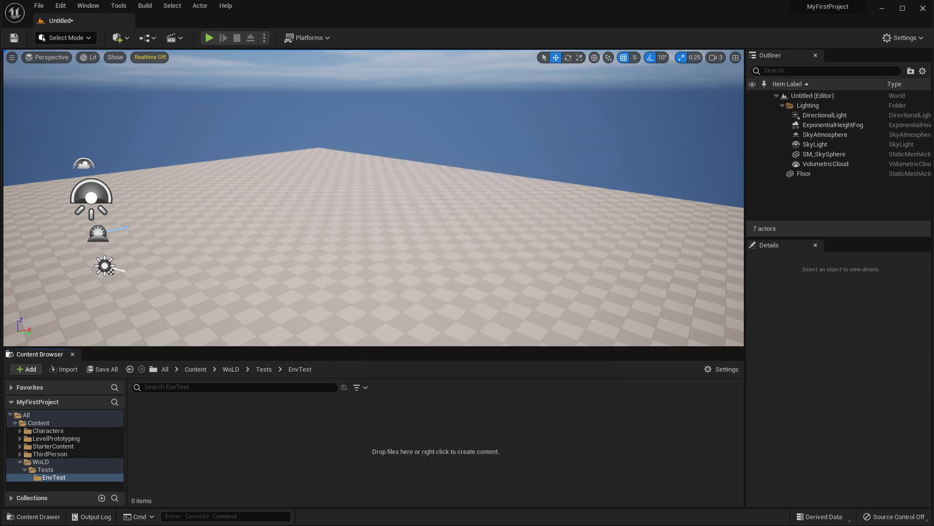
Import the re-exported Env_Uncombined.fbx from File Explorer into the empty EnvTest folder, keeping Combine Meshes off
{"action": "key", "text": "alt+Tab"}
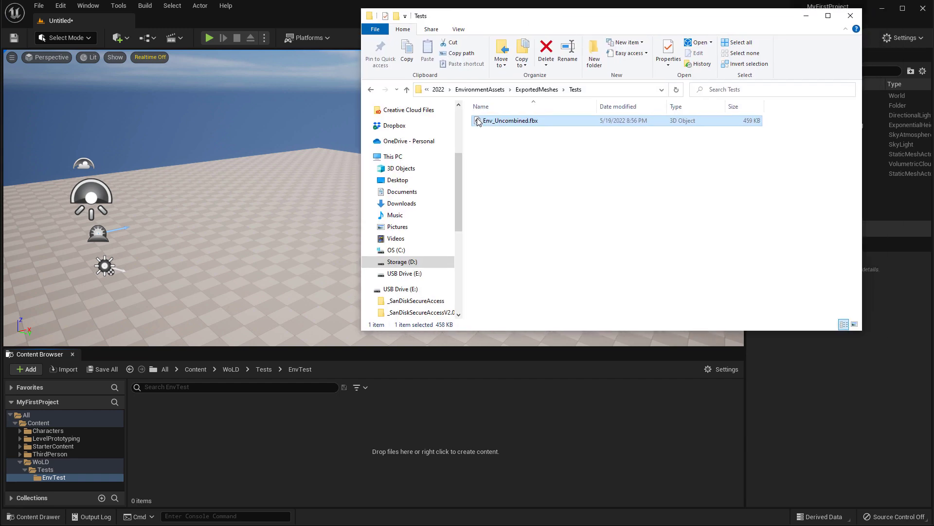
{"action": "left_click_drag", "start_coordinate": [331, 437], "coordinate": [323, 445]}
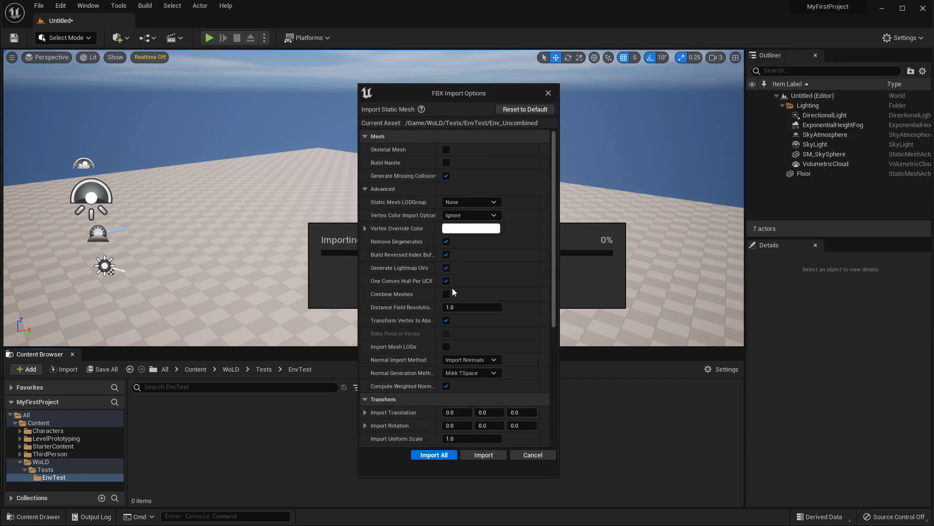
{"action": "left_click", "coordinate": [435, 454]}
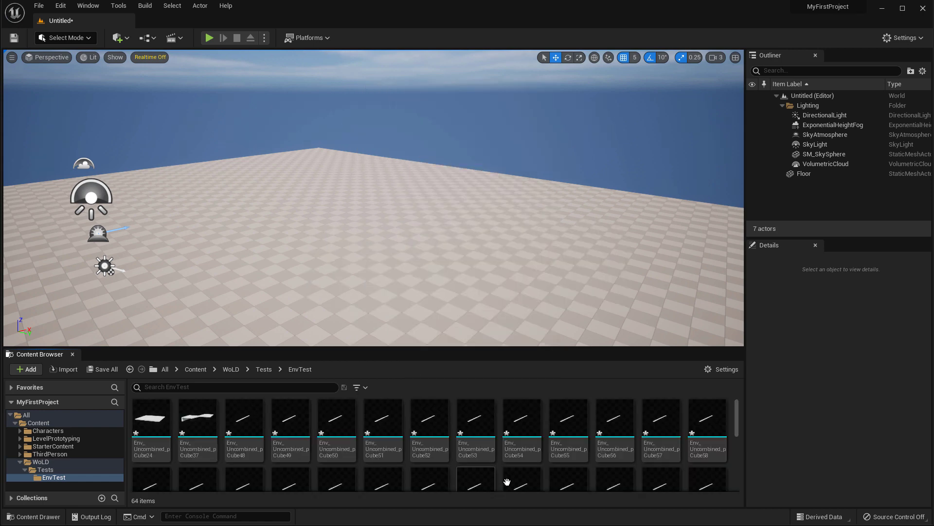
Check the MAT_Wall, MAT_Stairs and lambert1 materials among the imported assets in the EnvTest folder
{"action": "scroll", "coordinate": [506, 448], "scroll_direction": "down", "scroll_amount": 5}
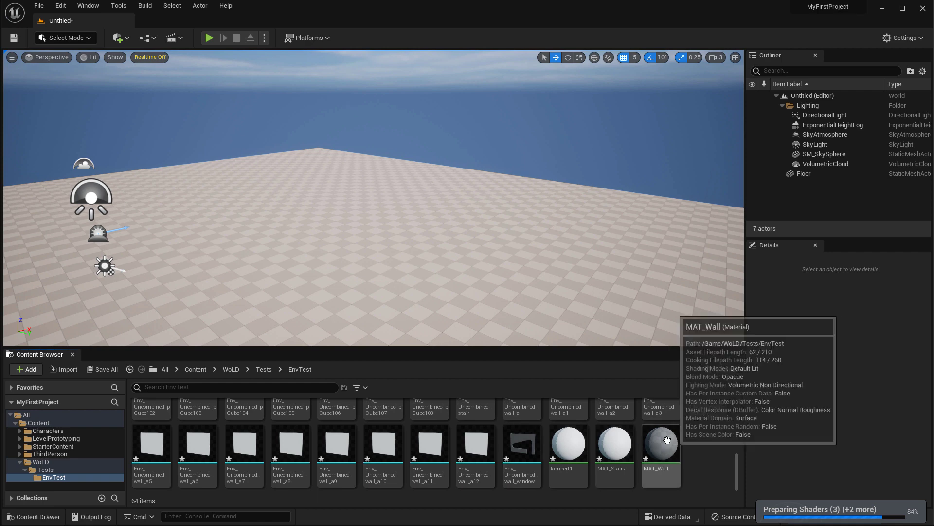
{"action": "left_click", "coordinate": [667, 439]}
{"action": "left_click", "coordinate": [624, 466]}
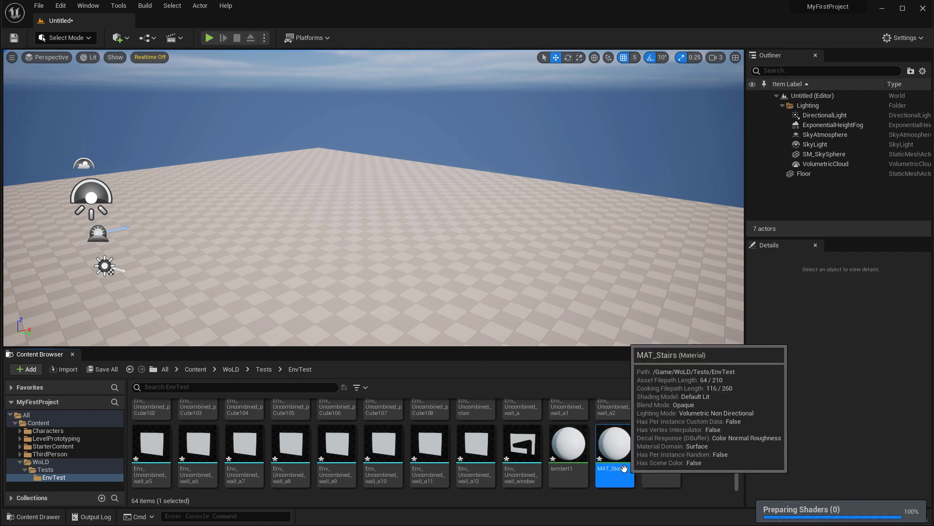
{"action": "left_click", "coordinate": [586, 440]}
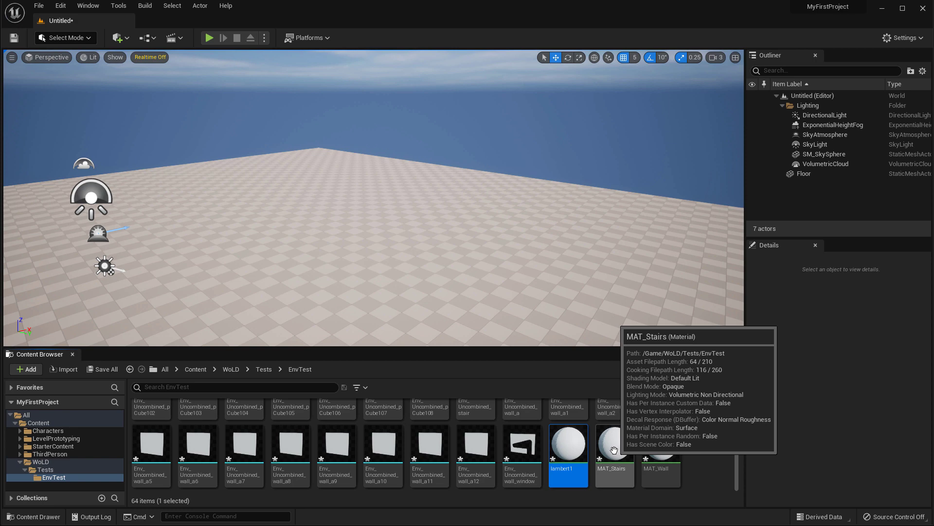
Inspect the MAT_Stairs material graph and its Param node, closing the material without applying any changes
{"action": "left_click", "coordinate": [613, 447]}
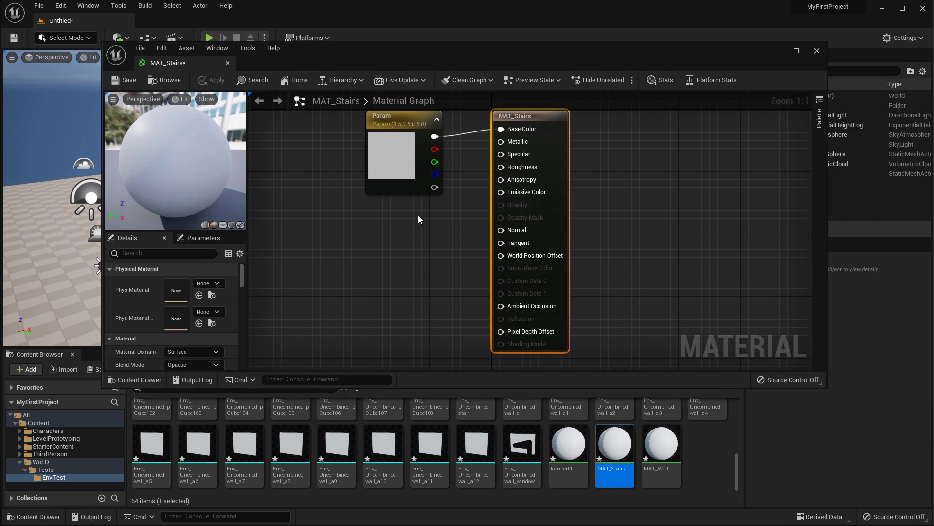
{"action": "right_click_drag", "start_coordinate": [401, 219], "coordinate": [409, 264]}
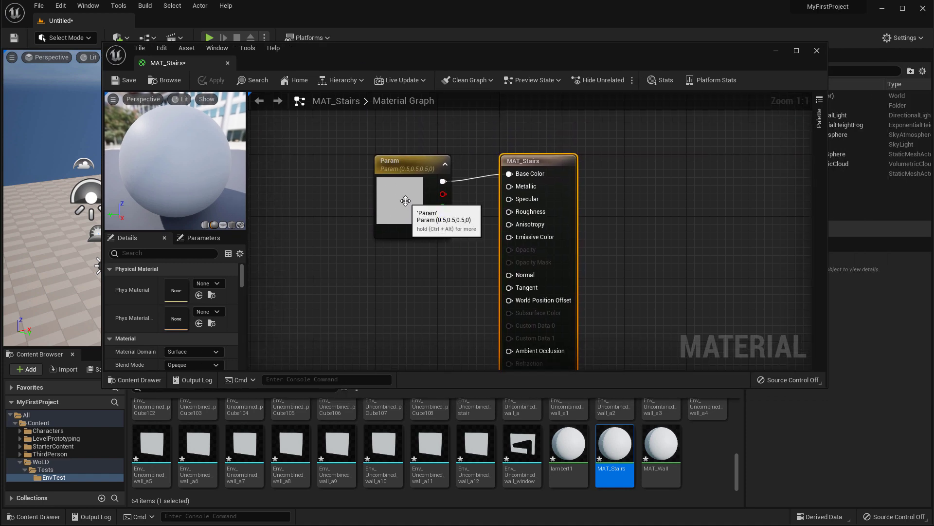
{"action": "left_click", "coordinate": [434, 210]}
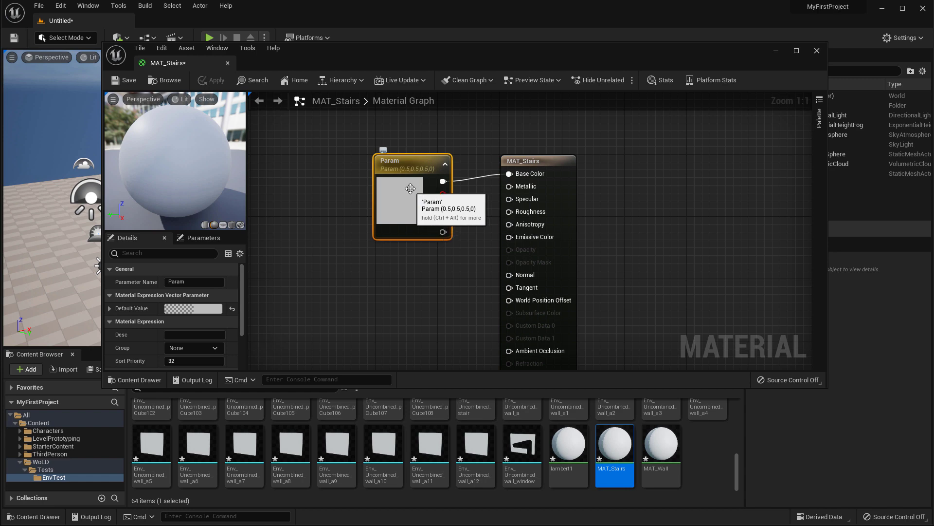
{"action": "left_click_drag", "start_coordinate": [405, 196], "coordinate": [375, 180]}
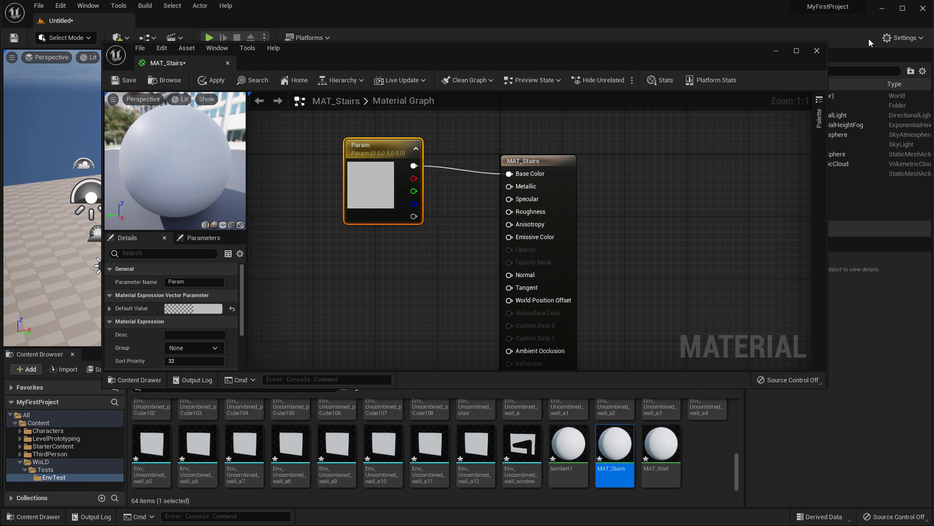
{"action": "left_click", "coordinate": [817, 50]}
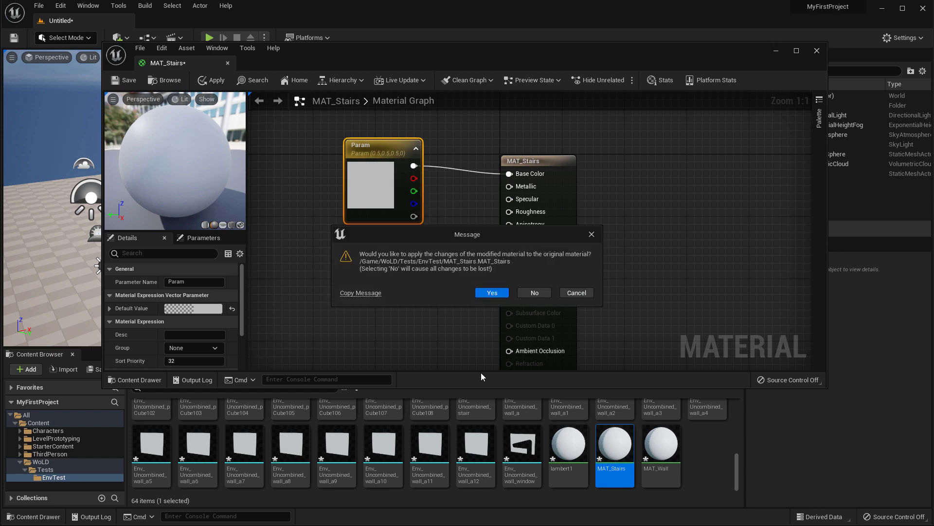
{"action": "left_click", "coordinate": [535, 293]}
Place all the Env_Uncombined meshes from the EnvTest folder in the level together and raise them to a Z location of about 535
{"action": "left_click", "coordinate": [475, 444]}
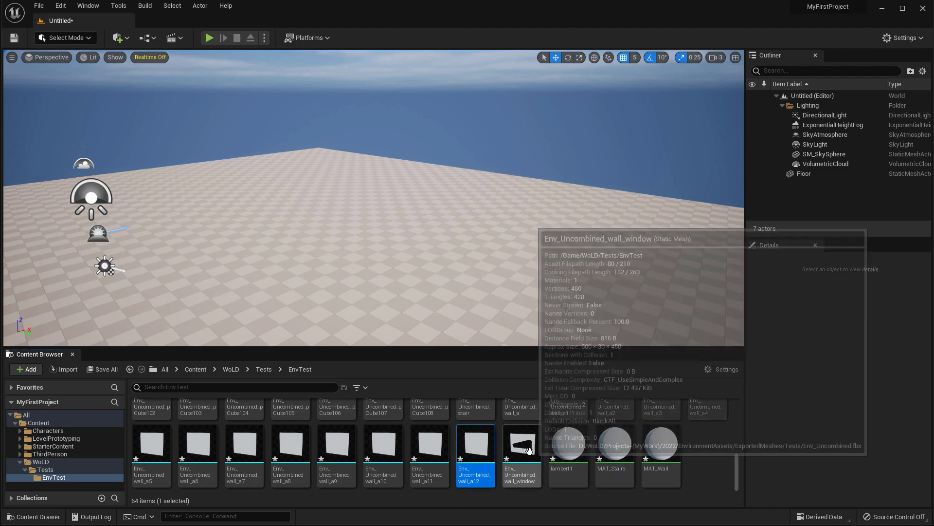
{"action": "left_click", "coordinate": [529, 450]}
{"action": "scroll", "coordinate": [341, 438], "scroll_direction": "up", "scroll_amount": 5}
{"action": "left_click", "coordinate": [161, 412], "text": "shift"}
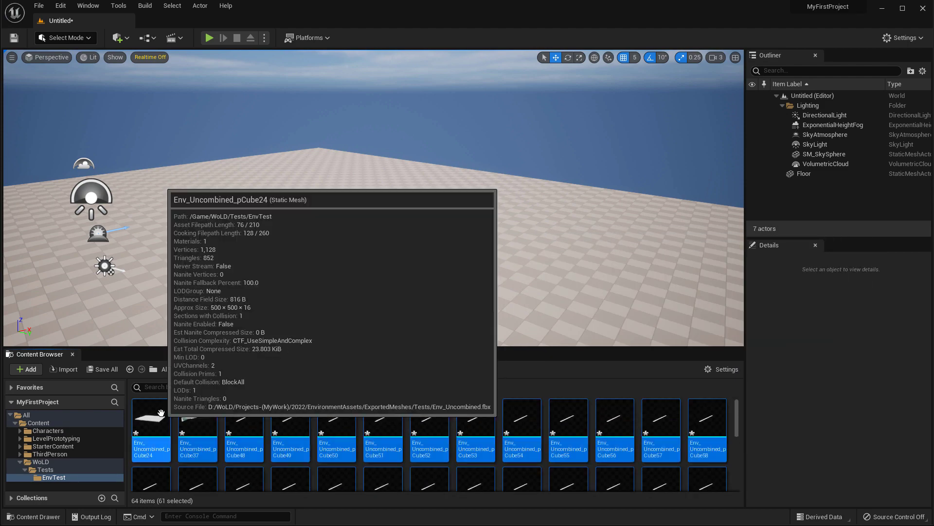
{"action": "left_click_drag", "start_coordinate": [161, 413], "coordinate": [380, 228]}
{"action": "scroll", "coordinate": [560, 437], "scroll_direction": "down", "scroll_amount": 1}
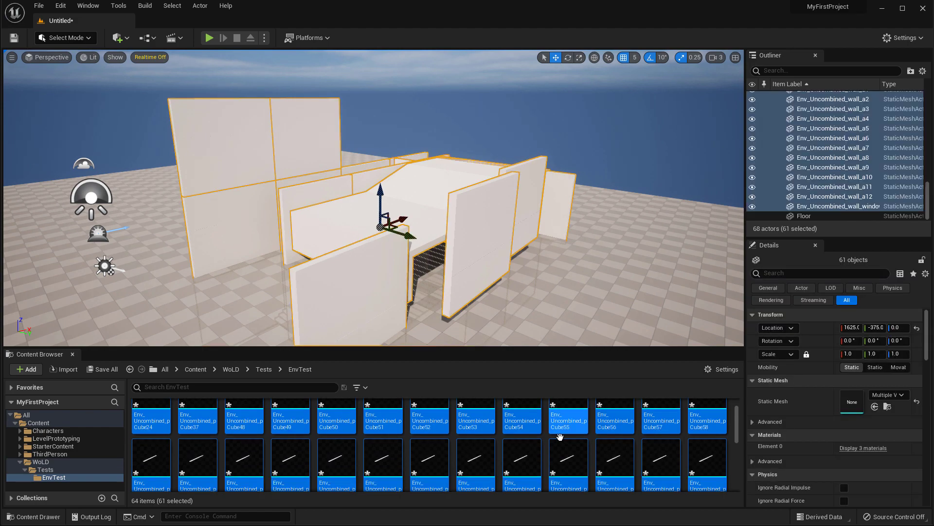
{"action": "scroll", "coordinate": [560, 436], "scroll_direction": "up", "scroll_amount": 1}
{"action": "left_click_drag", "start_coordinate": [382, 197], "coordinate": [384, 108]}
{"action": "key", "text": "f"}
{"action": "left_click_drag", "start_coordinate": [365, 192], "coordinate": [399, 151], "text": "alt"}
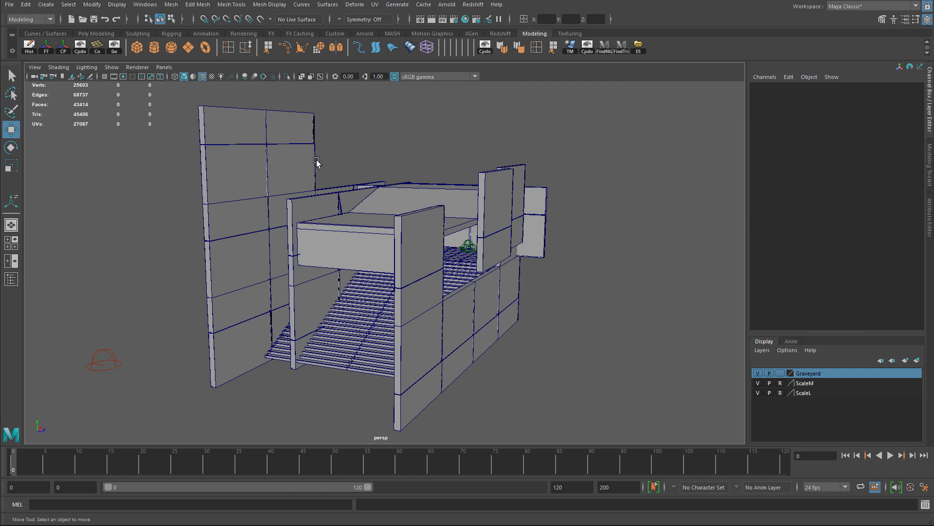
Switch to Maya, combine all the environment meshes into one object, and show its UVs in the UV Editor
{"action": "left_click_drag", "start_coordinate": [183, 93], "coordinate": [595, 399]}
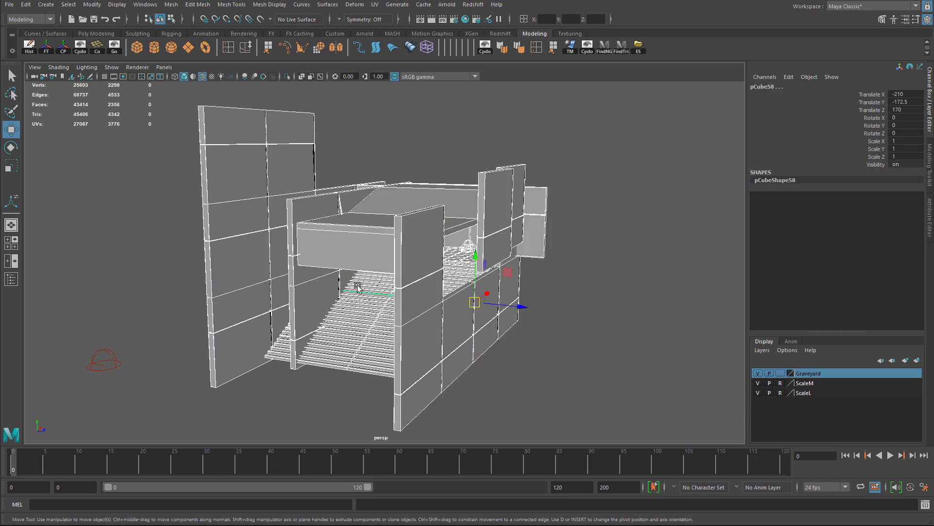
{"action": "scroll", "coordinate": [507, 305], "scroll_direction": "up", "scroll_amount": 2}
{"action": "left_click_drag", "start_coordinate": [539, 263], "coordinate": [374, 253], "text": "alt"}
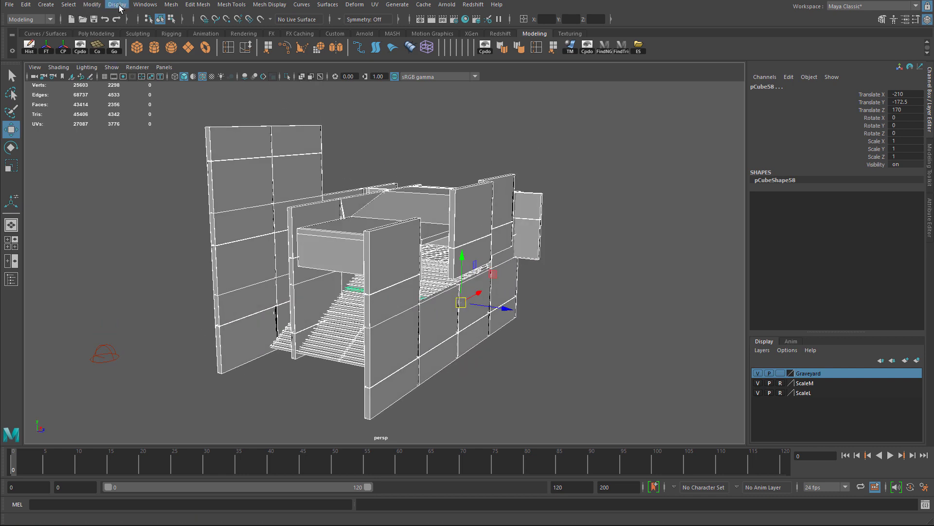
{"action": "left_click", "coordinate": [92, 5]}
{"action": "mouse_move", "coordinate": [171, 4]}
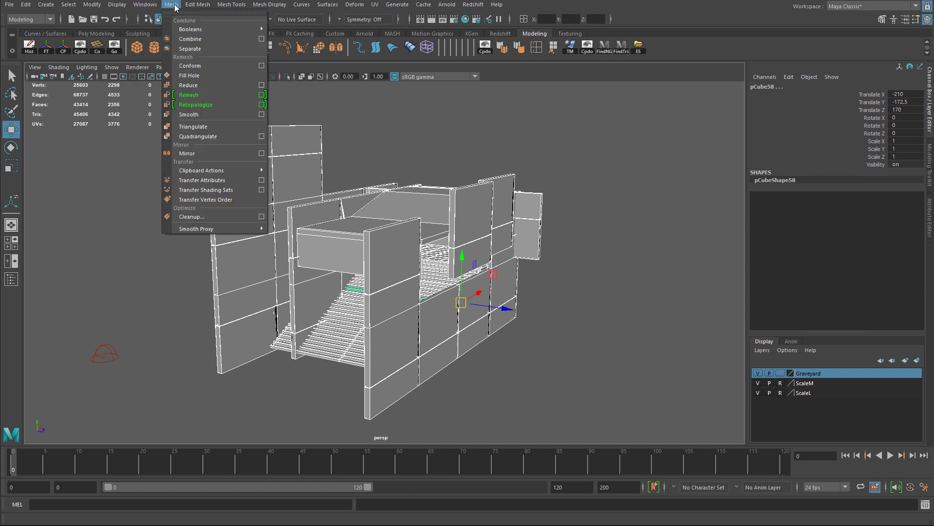
{"action": "left_click", "coordinate": [191, 39]}
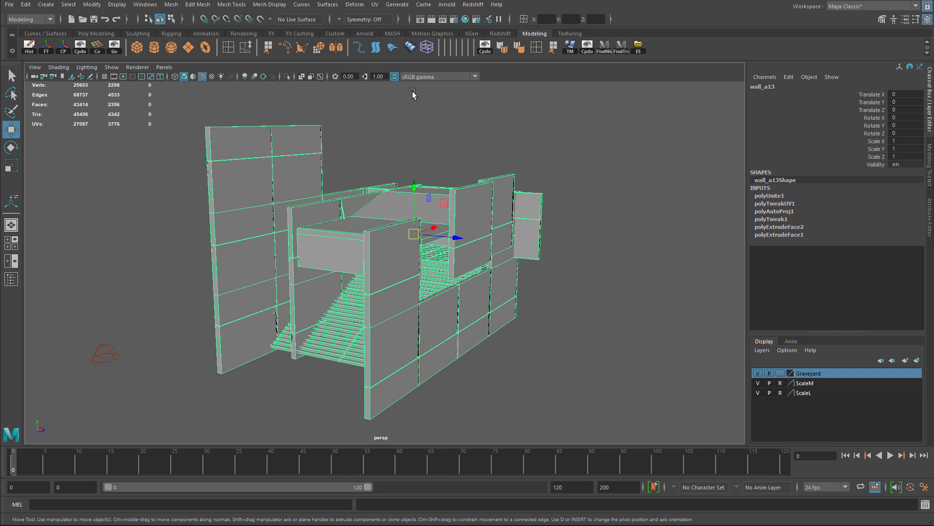
{"action": "left_click", "coordinate": [375, 5]}
{"action": "left_click", "coordinate": [389, 22]}
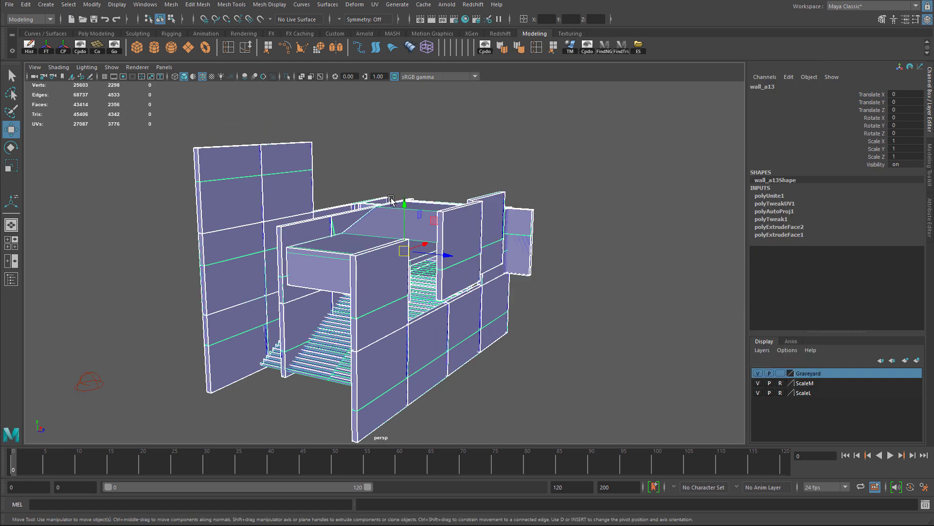
Export the combined environment mesh as Env_Combined.fbx into the ExportedMeshes Tests folder
{"action": "left_click", "coordinate": [8, 4]}
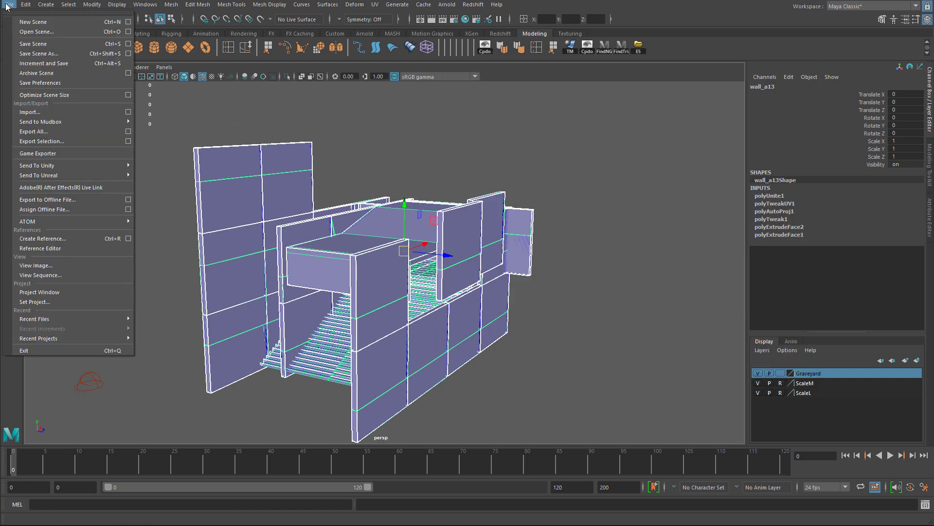
{"action": "left_click", "coordinate": [52, 141]}
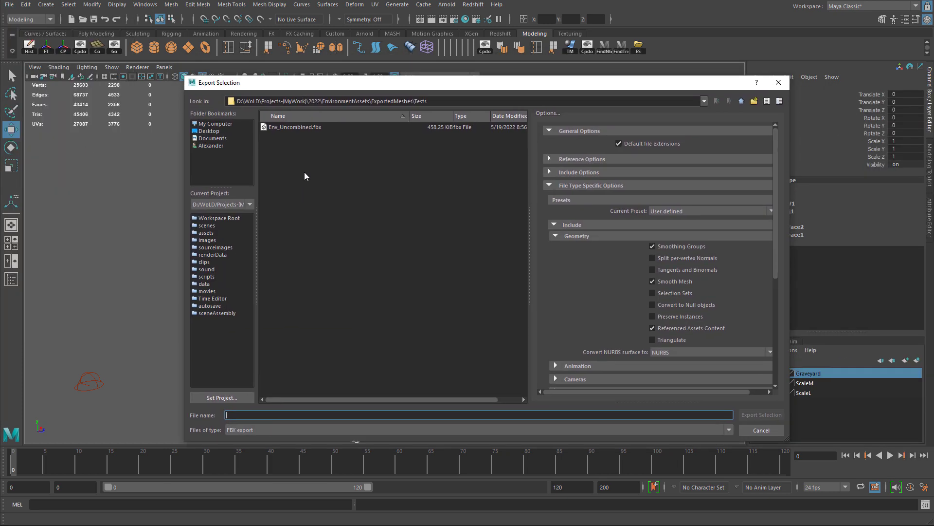
{"action": "left_click", "coordinate": [294, 127]}
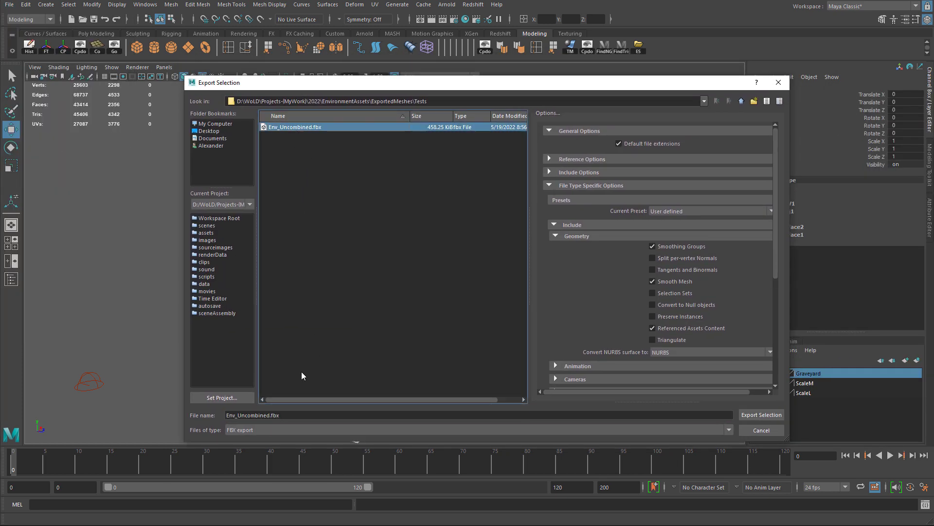
{"action": "left_click", "coordinate": [243, 415]}
{"action": "key", "text": "BackSpace"}
{"action": "key", "text": "BackSpace"}
{"action": "key", "text": "Delete"}
{"action": "type", "text": "C"}
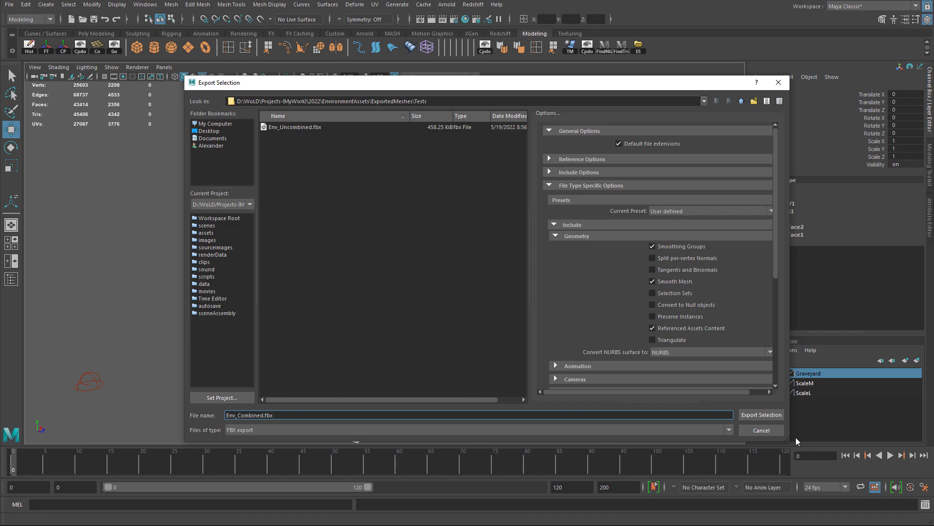
{"action": "left_click", "coordinate": [764, 415]}
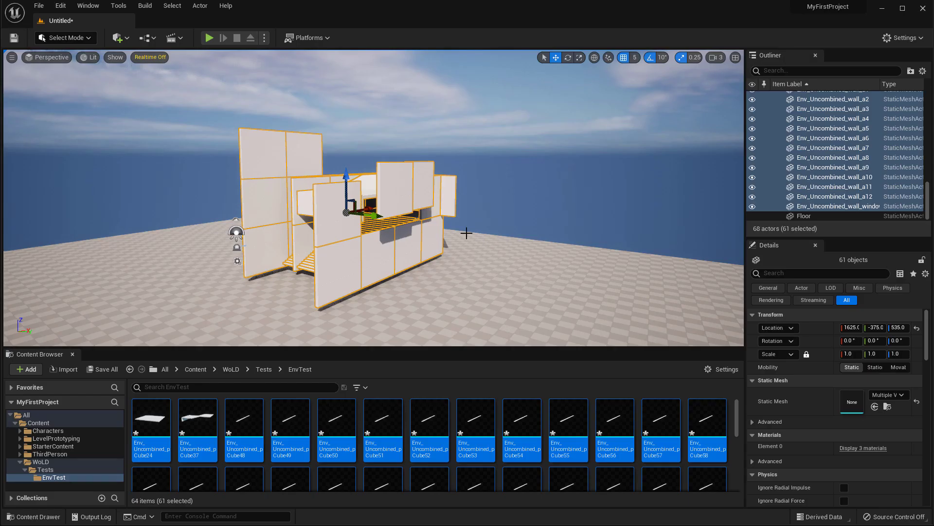
Switch to Unreal Engine, remove the placed environment meshes from the level, and force delete every asset in the EnvTest folder
{"action": "scroll", "coordinate": [471, 232], "scroll_direction": "down", "scroll_amount": 3}
{"action": "key", "text": "Delete"}
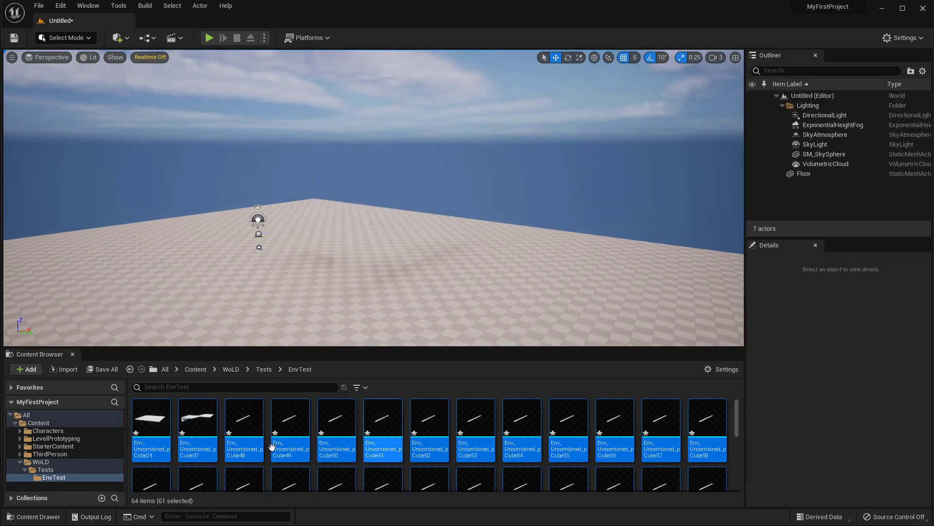
{"action": "scroll", "coordinate": [615, 448], "scroll_direction": "down", "scroll_amount": 5}
{"action": "key", "text": "ctrl+a"}
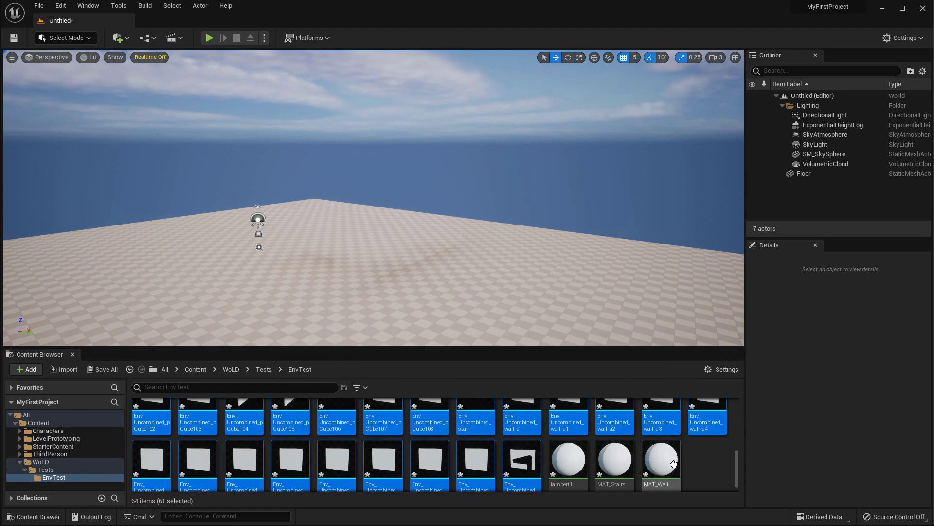
{"action": "left_click_drag", "start_coordinate": [737, 464], "coordinate": [734, 381]}
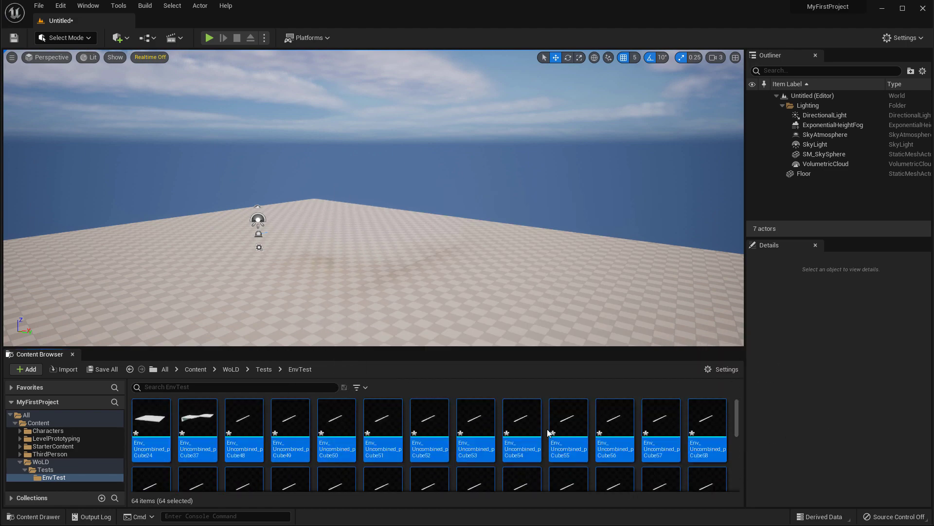
{"action": "key", "text": "Delete"}
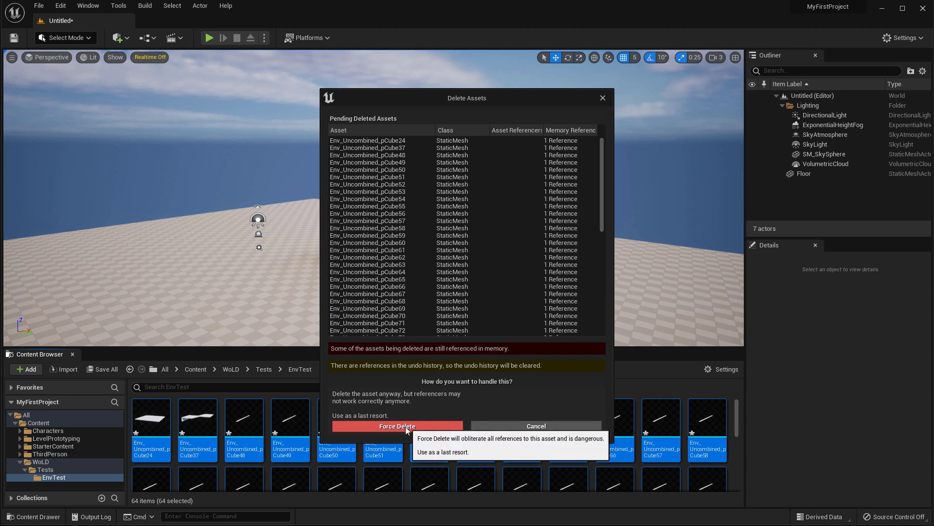
{"action": "left_click", "coordinate": [398, 426]}
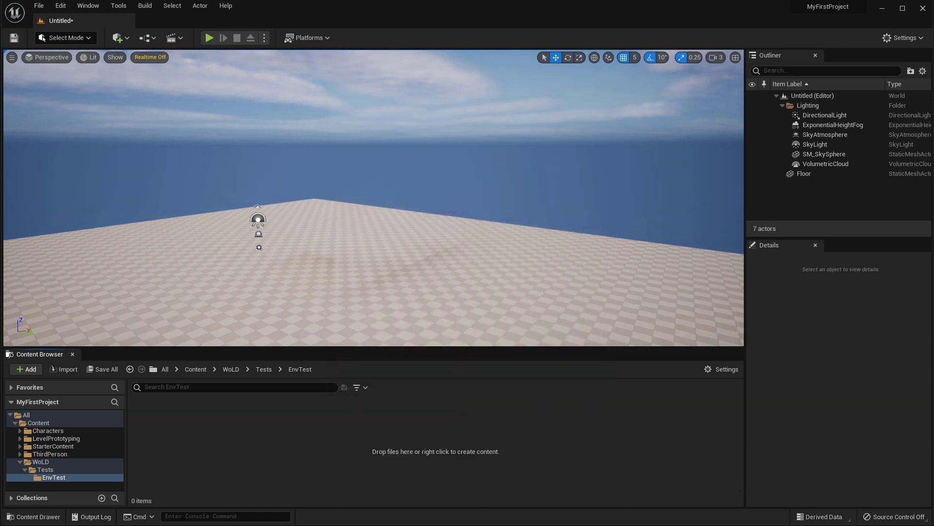
Import Env_Combined.fbx into the empty EnvTest folder with Combine Meshes off, and place the mesh in the level at a Z location of about 490
{"action": "left_click_drag", "start_coordinate": [327, 428], "coordinate": [303, 440]}
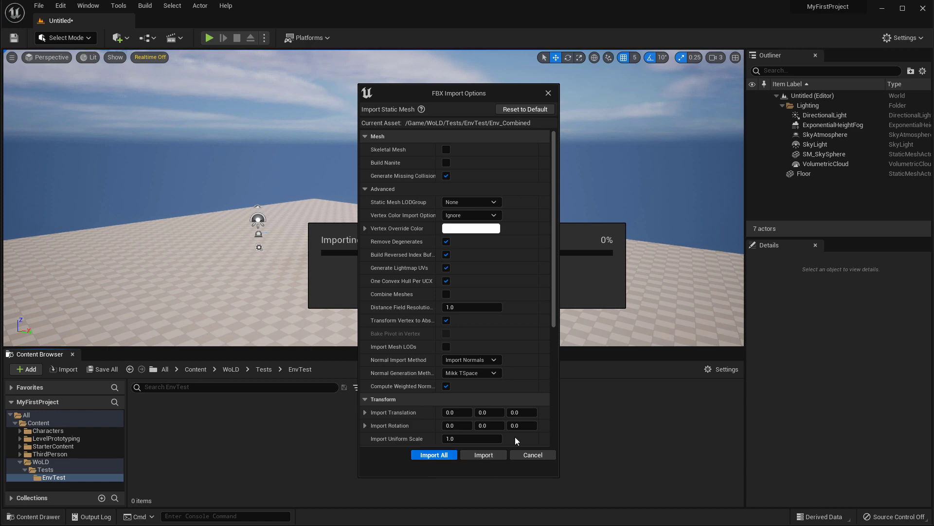
{"action": "left_click", "coordinate": [451, 455]}
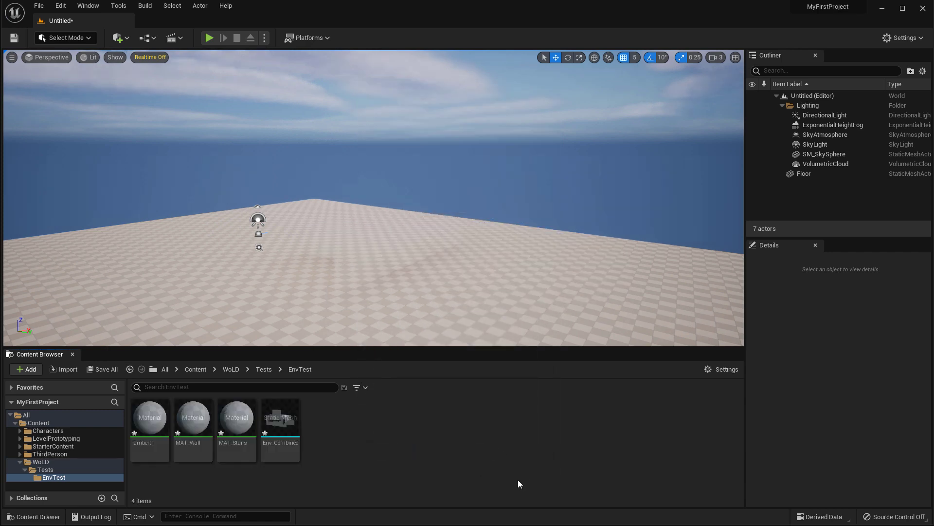
{"action": "left_click", "coordinate": [286, 417]}
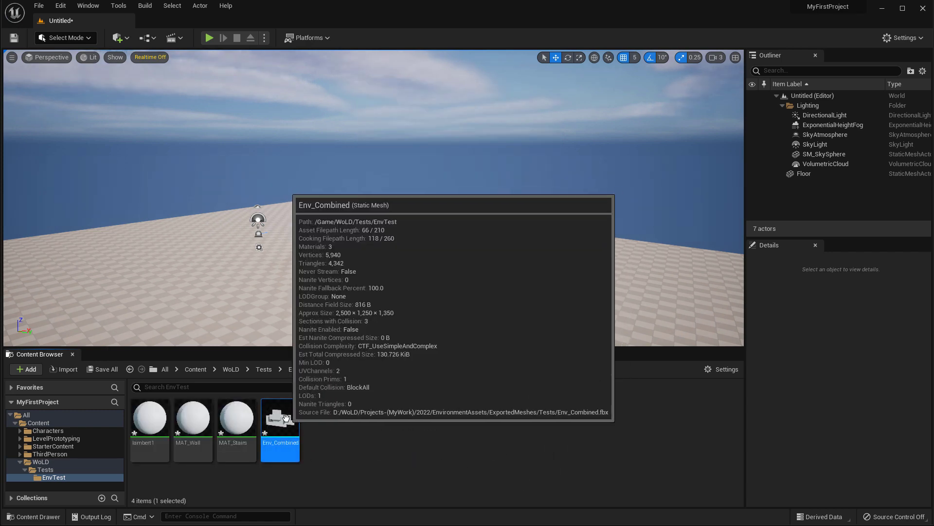
{"action": "left_click_drag", "start_coordinate": [286, 417], "coordinate": [399, 250]}
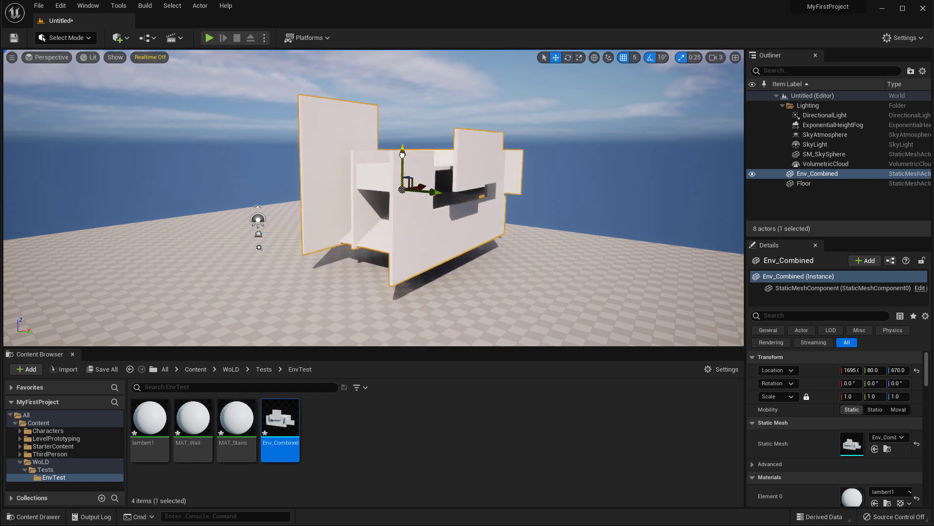
{"action": "left_click_drag", "start_coordinate": [402, 154], "coordinate": [413, 209]}
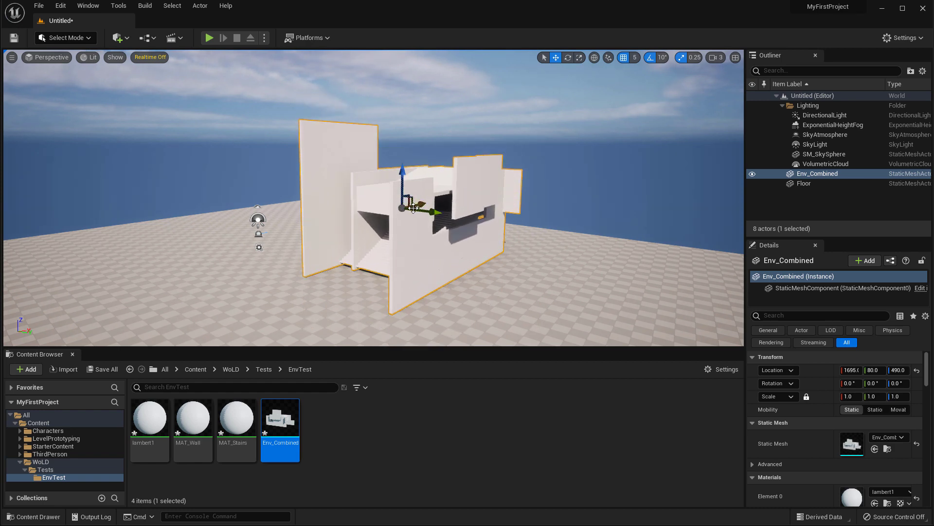
Open the Env_Combined static mesh and examine the layouts of UV Channel 0 and UV Channel 1
{"action": "double_click", "coordinate": [273, 419]}
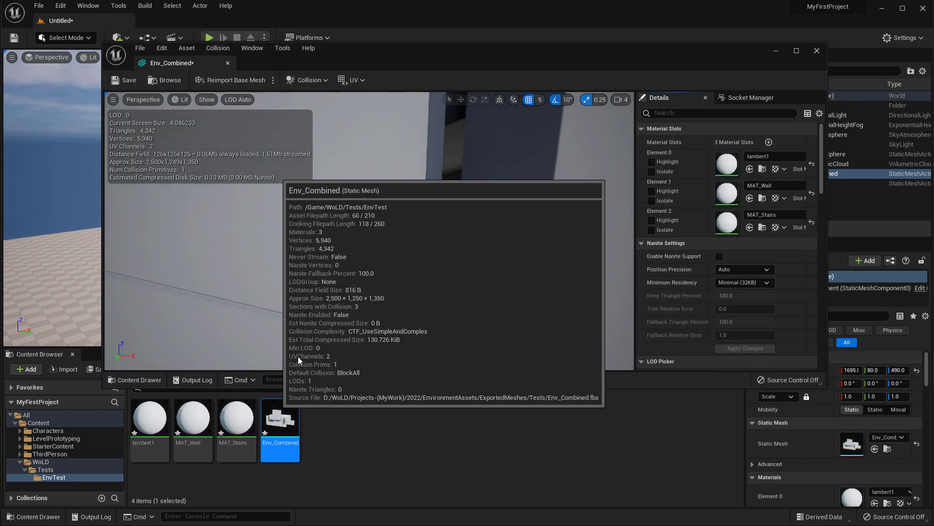
{"action": "mouse_move", "coordinate": [457, 244]}
{"action": "left_mouse_down"}
{"action": "mouse_move", "coordinate": [443, 280]}
{"action": "mouse_move", "coordinate": [457, 241]}
{"action": "left_mouse_up"}
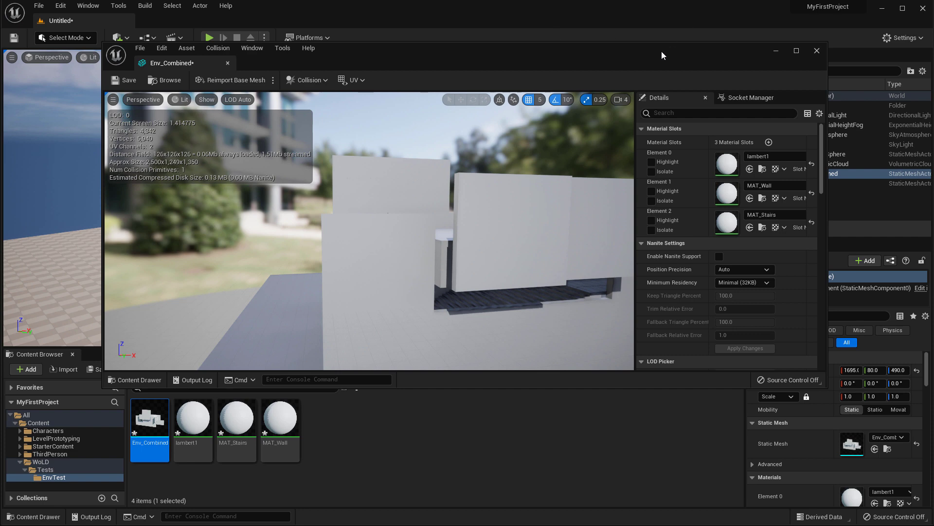
{"action": "left_click_drag", "start_coordinate": [662, 51], "coordinate": [667, 62]}
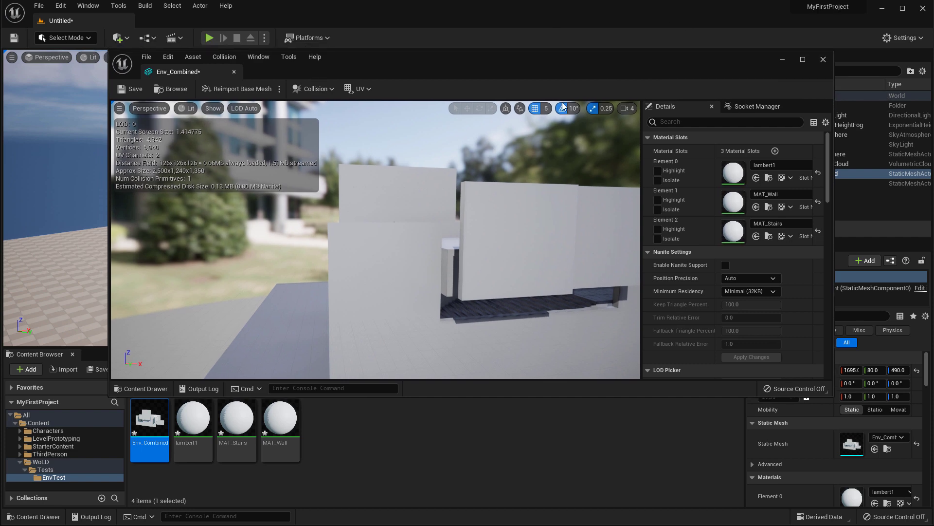
{"action": "left_click", "coordinate": [368, 89]}
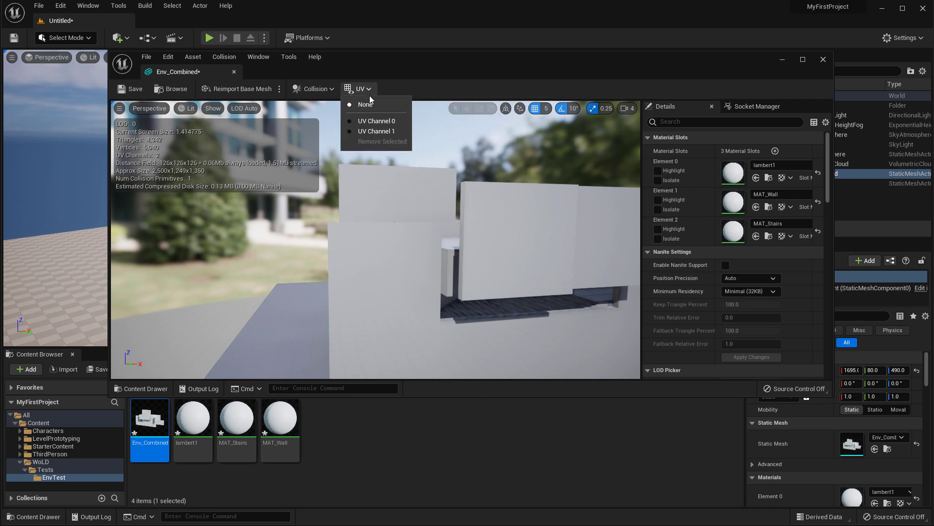
{"action": "left_click", "coordinate": [375, 121]}
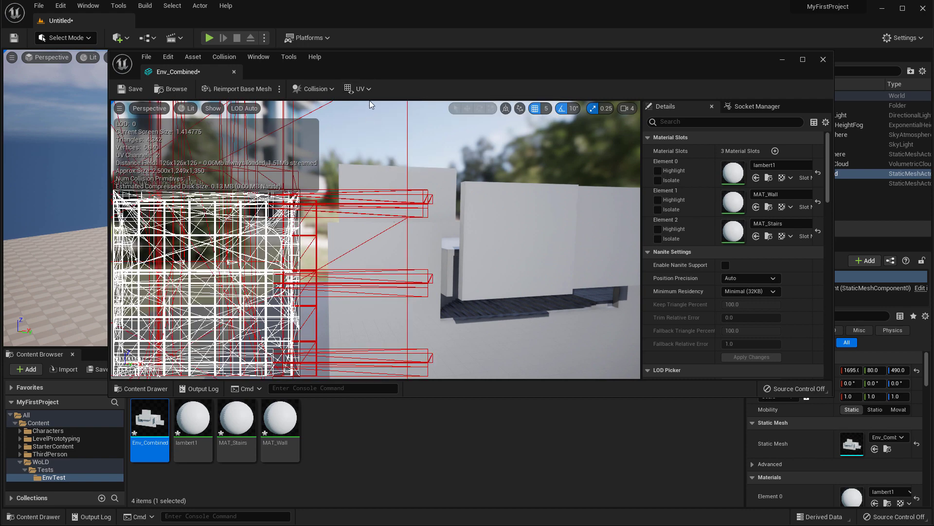
{"action": "left_click", "coordinate": [364, 89]}
{"action": "left_click", "coordinate": [384, 134]}
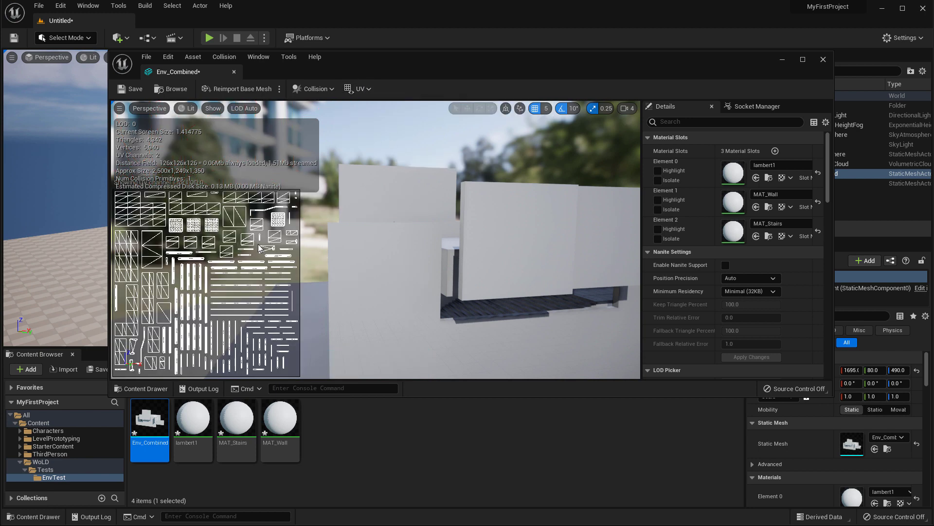
Hide the UV layout overlay for Env_Combined and close the static mesh editor
{"action": "left_click", "coordinate": [364, 89]}
{"action": "left_click", "coordinate": [369, 109]}
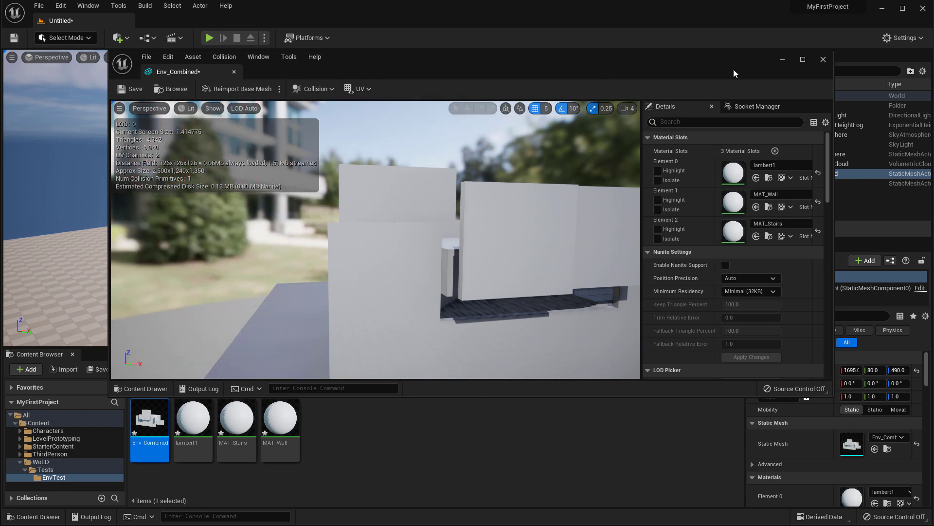
{"action": "left_click", "coordinate": [822, 59]}
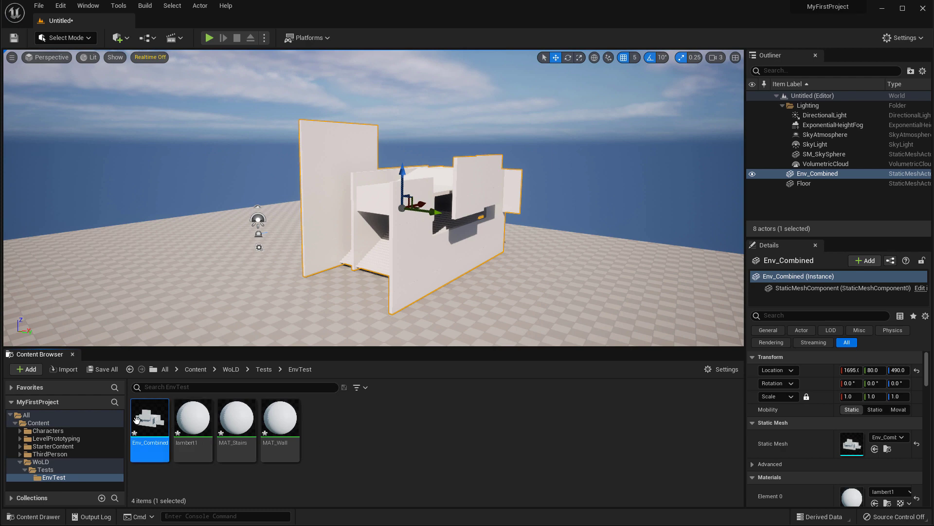
Examine the imported Env_Combined mesh, the lambert1, MAT_Stairs and MAT_Wall materials, and the placed actor's material elements
{"action": "mouse_move", "coordinate": [192, 427]}
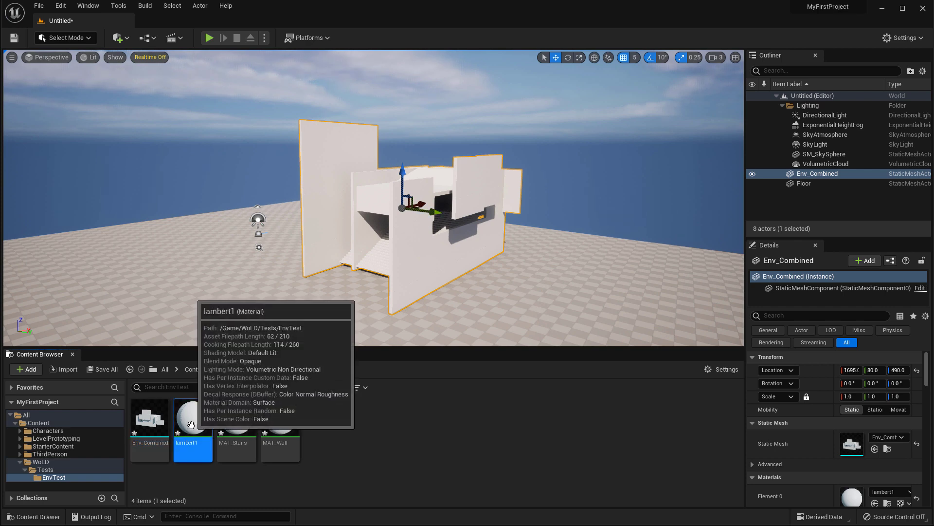
{"action": "left_click", "coordinate": [237, 423]}
{"action": "left_click", "coordinate": [281, 425]}
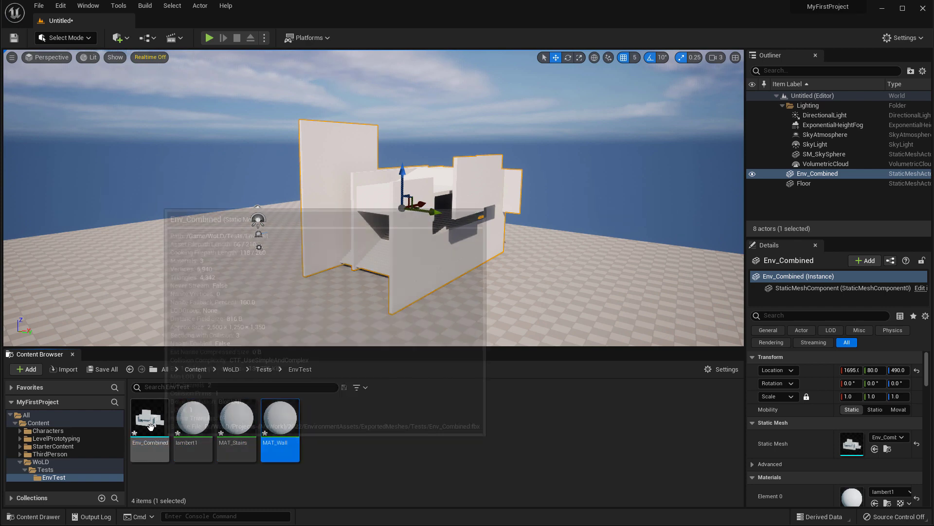
{"action": "left_click", "coordinate": [149, 419]}
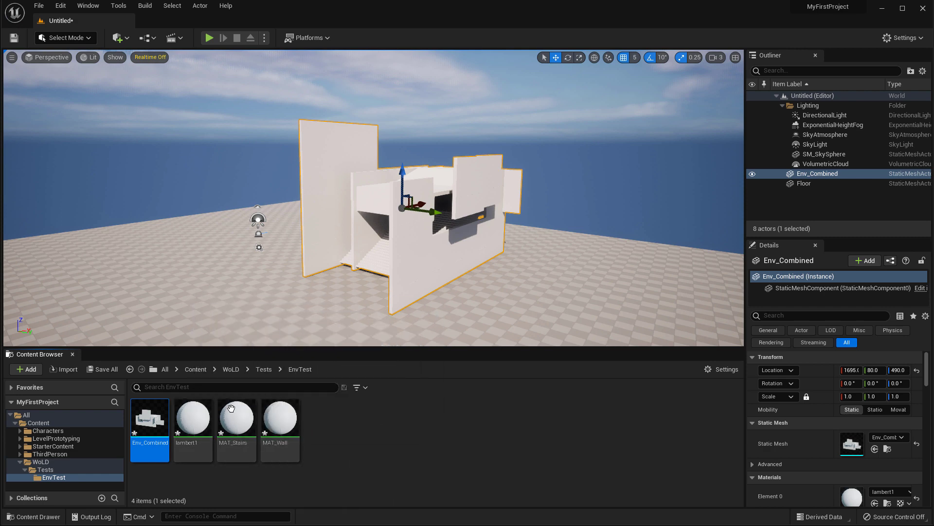
{"action": "left_click", "coordinate": [277, 421]}
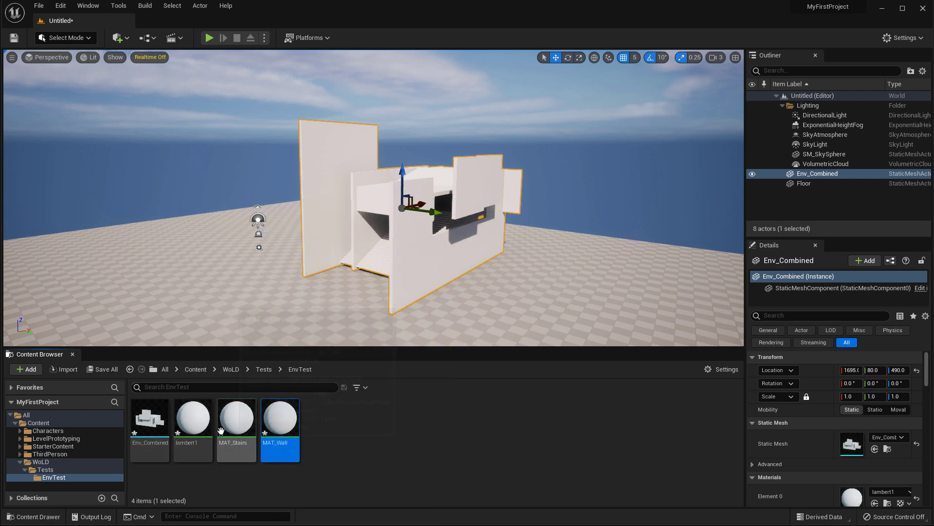
{"action": "left_click", "coordinate": [192, 420]}
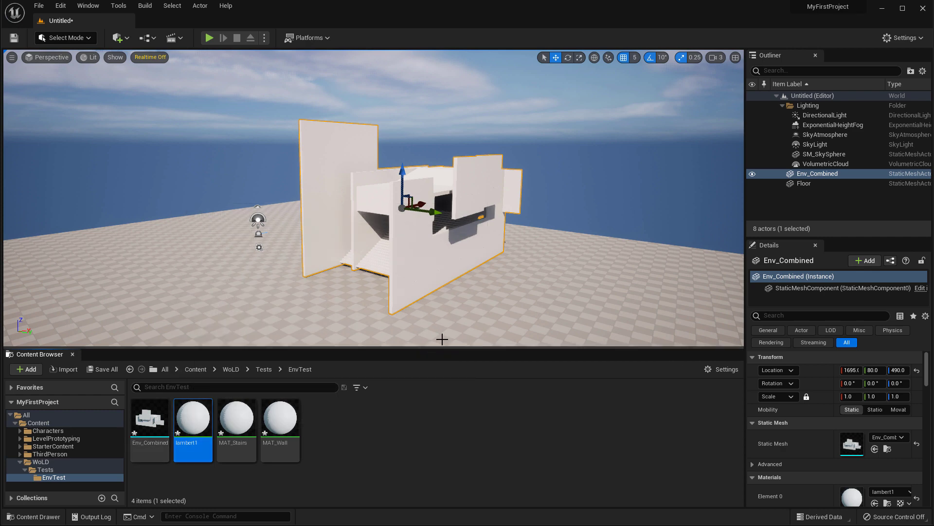
{"action": "scroll", "coordinate": [832, 396], "scroll_direction": "down", "scroll_amount": 5}
{"action": "scroll", "coordinate": [831, 408], "scroll_direction": "up", "scroll_amount": 2}
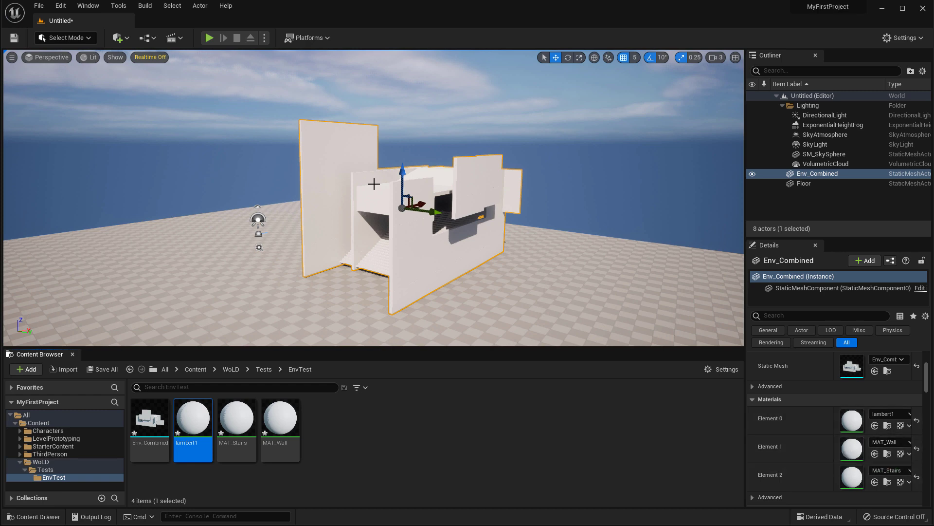
{"action": "left_click", "coordinate": [236, 419]}
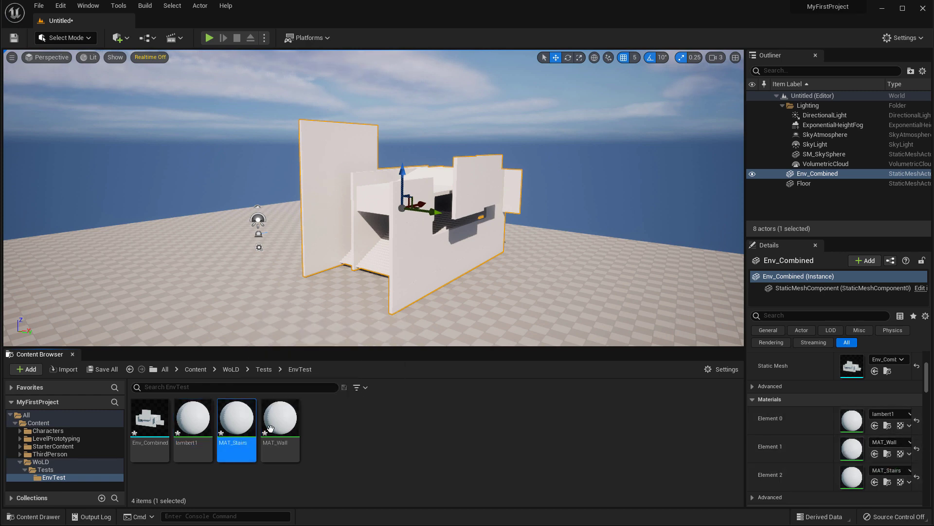
{"action": "left_click", "coordinate": [279, 420]}
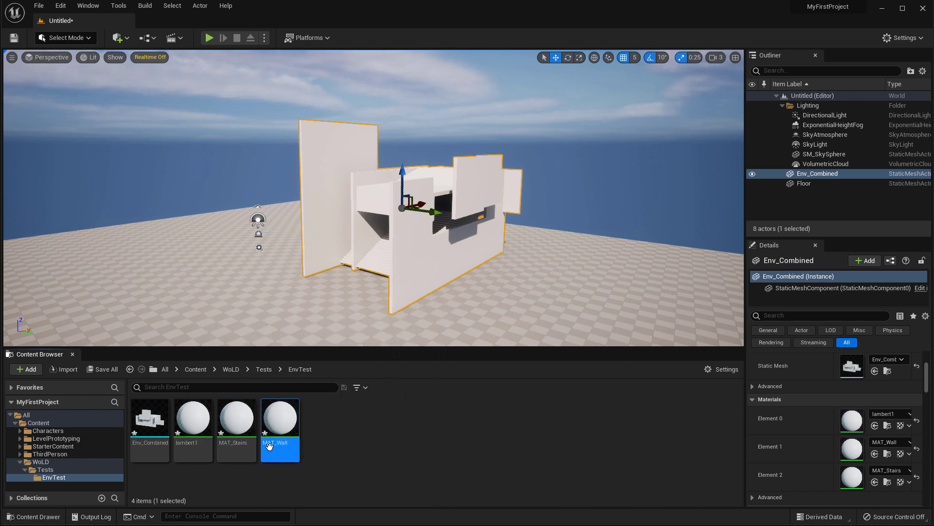
{"action": "mouse_move", "coordinate": [285, 428]}
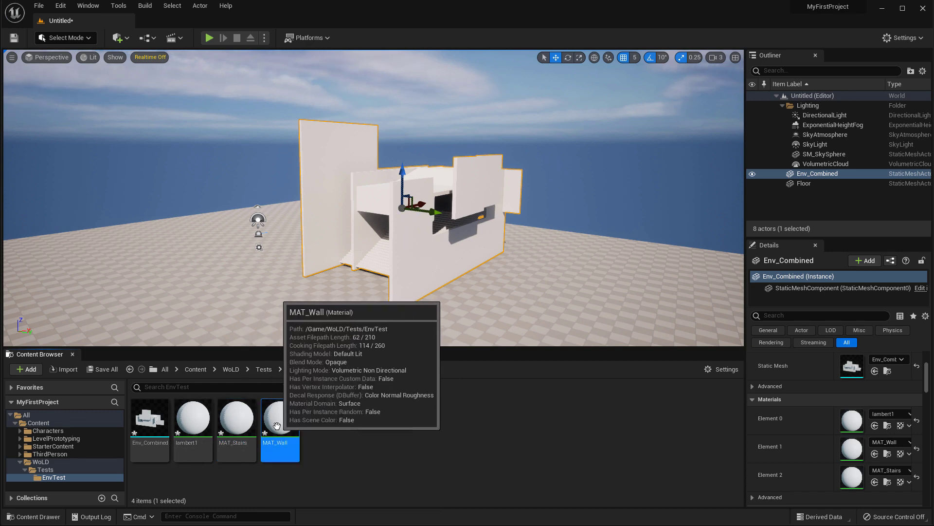
Open the Env_Combined static mesh, check its material slots, and close the editor
{"action": "right_click_drag", "start_coordinate": [412, 195], "coordinate": [464, 248]}
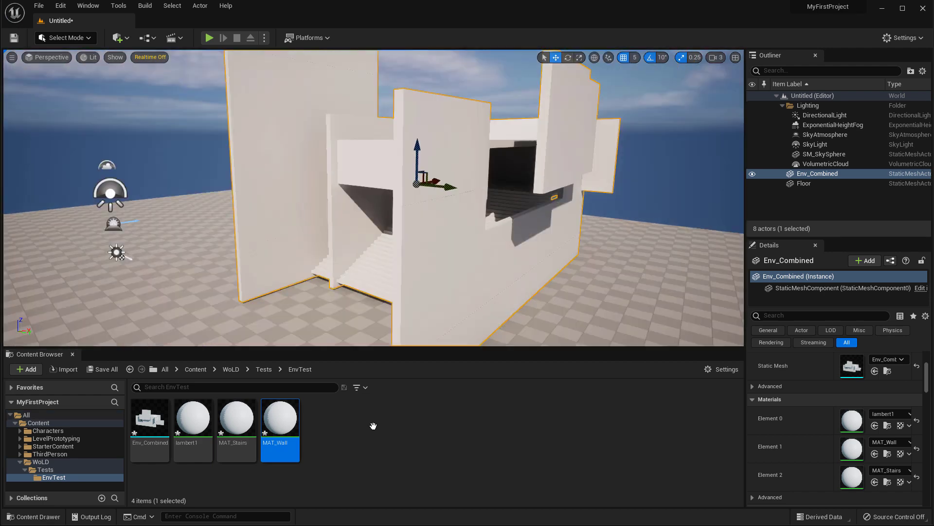
{"action": "double_click", "coordinate": [147, 413]}
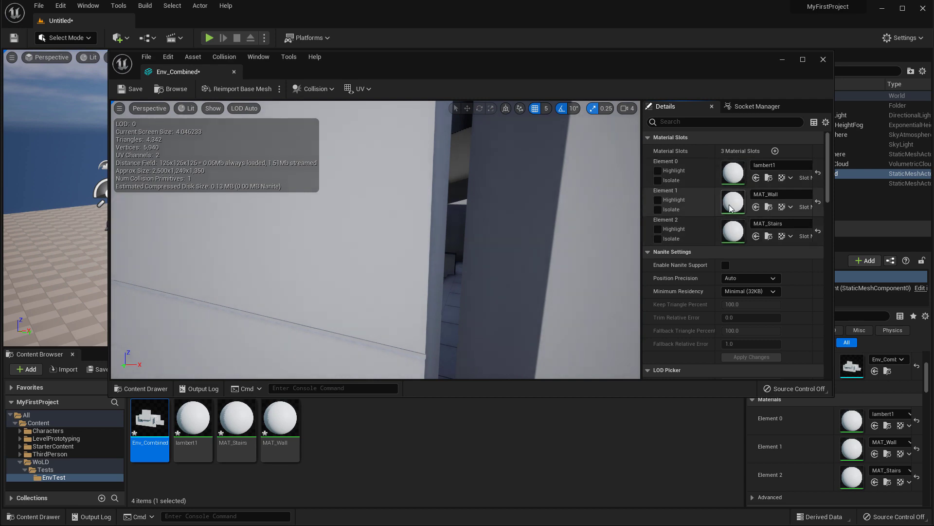
{"action": "left_click", "coordinate": [822, 59]}
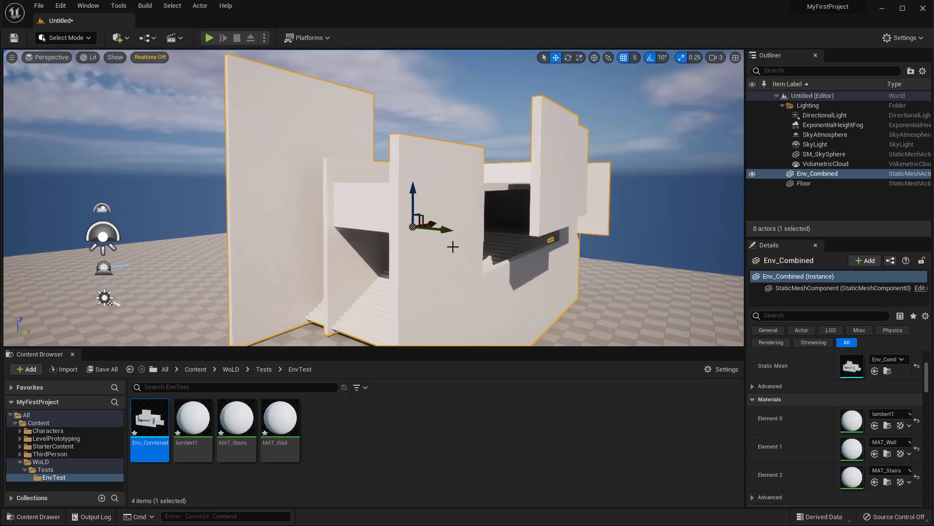
Delete the placed Env_Combined mesh from the level and force delete every asset in the EnvTest folder
{"action": "key", "text": "Delete"}
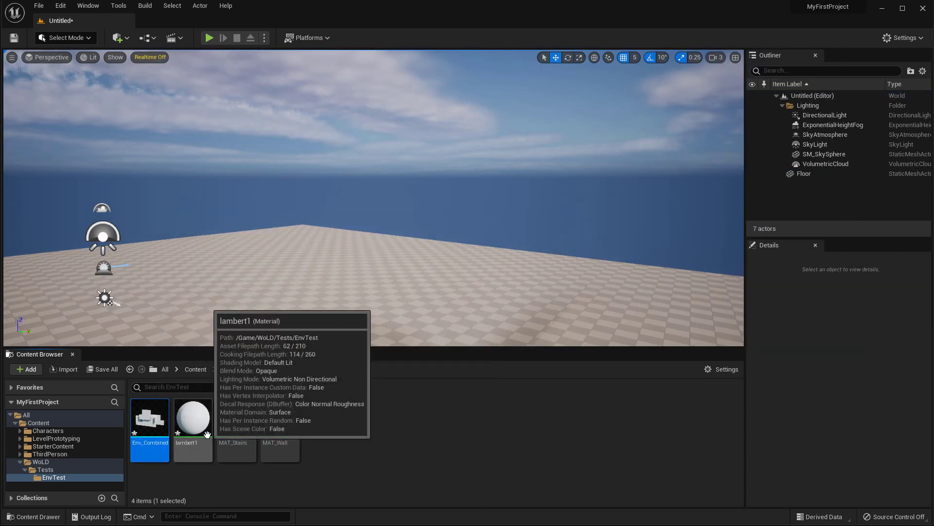
{"action": "left_click", "coordinate": [284, 410]}
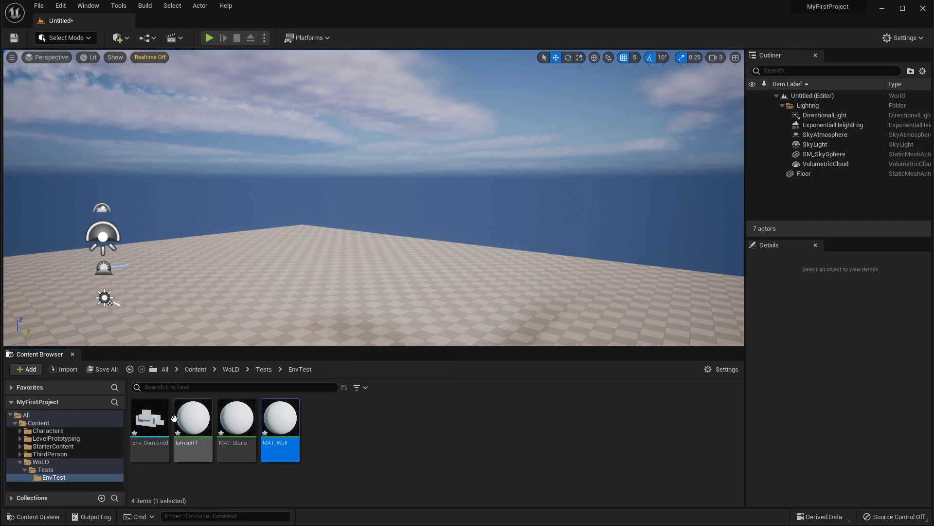
{"action": "key", "text": "ctrl+a"}
{"action": "key", "text": "Delete"}
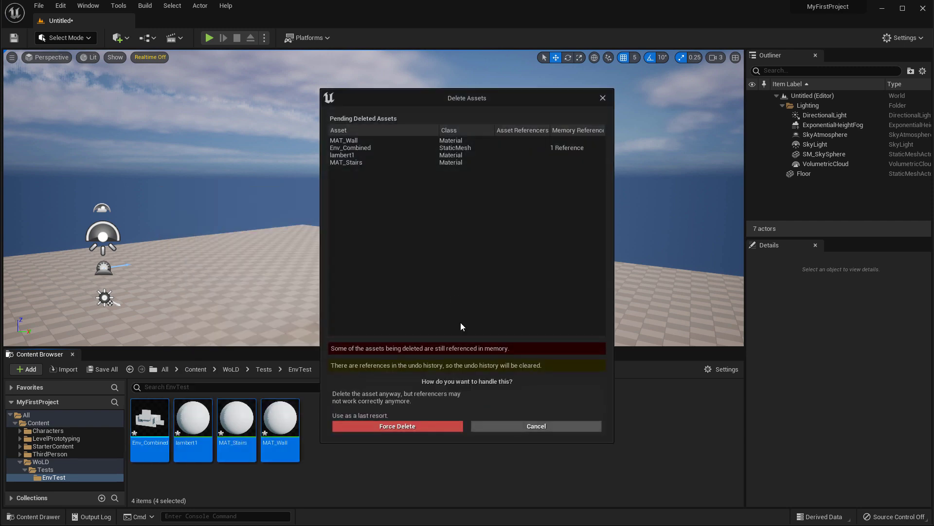
{"action": "left_click", "coordinate": [410, 424]}
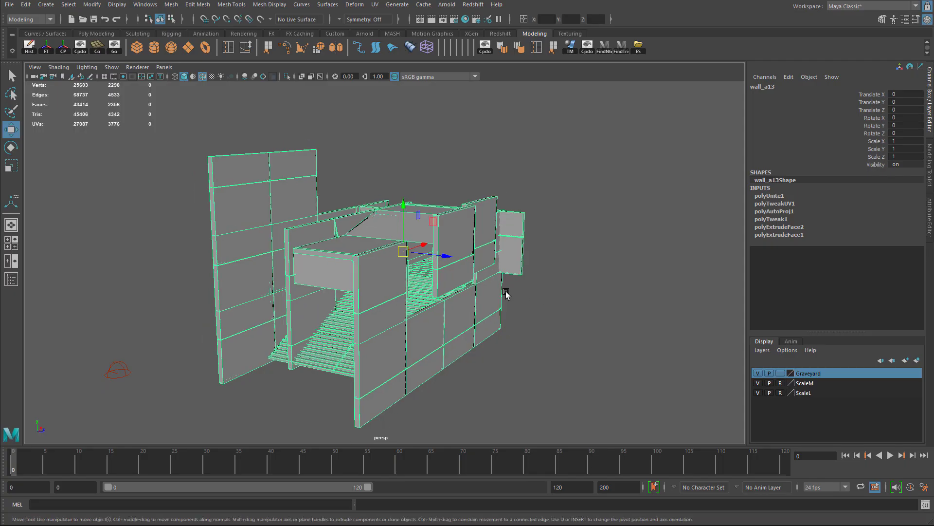
Switch to Maya, undo the mesh combine, and export all the separate environment pieces as Env_Combined.fbx into the ExportedMeshes Tests folder
{"action": "left_click", "coordinate": [469, 253]}
{"action": "key", "text": "ctrl+z"}
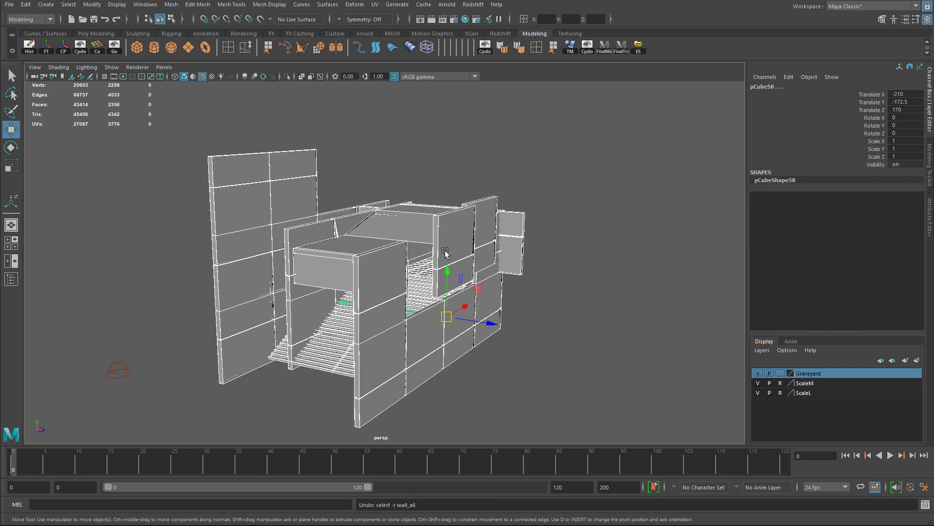
{"action": "left_click", "coordinate": [554, 235]}
{"action": "left_click_drag", "start_coordinate": [159, 120], "coordinate": [618, 388]}
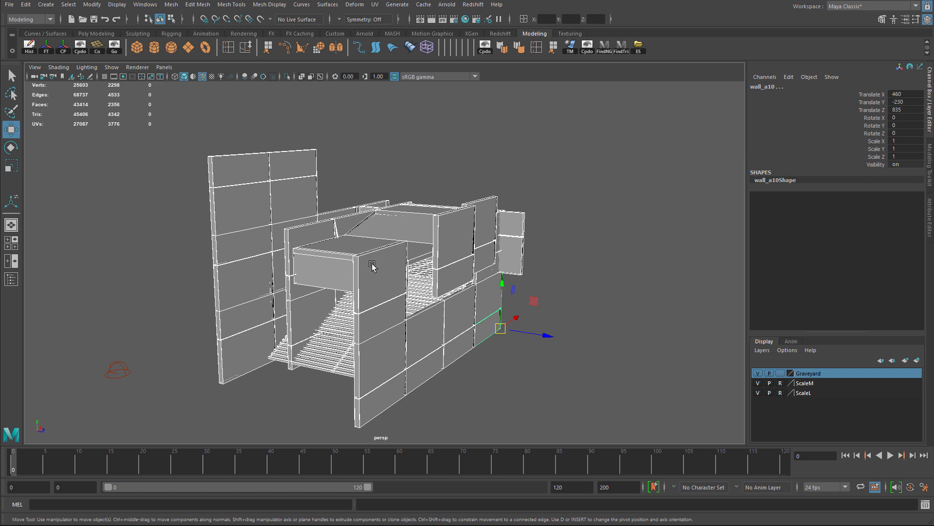
{"action": "left_click", "coordinate": [10, 4]}
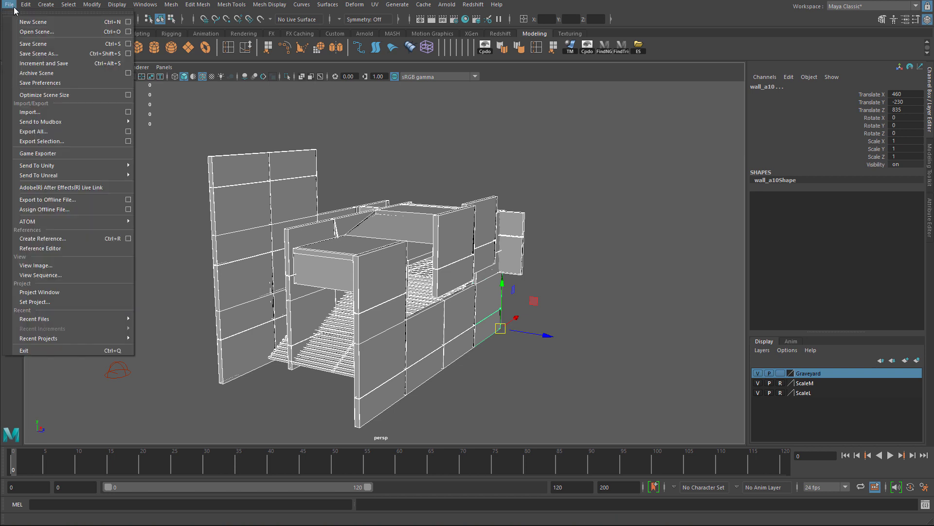
{"action": "left_click", "coordinate": [51, 142]}
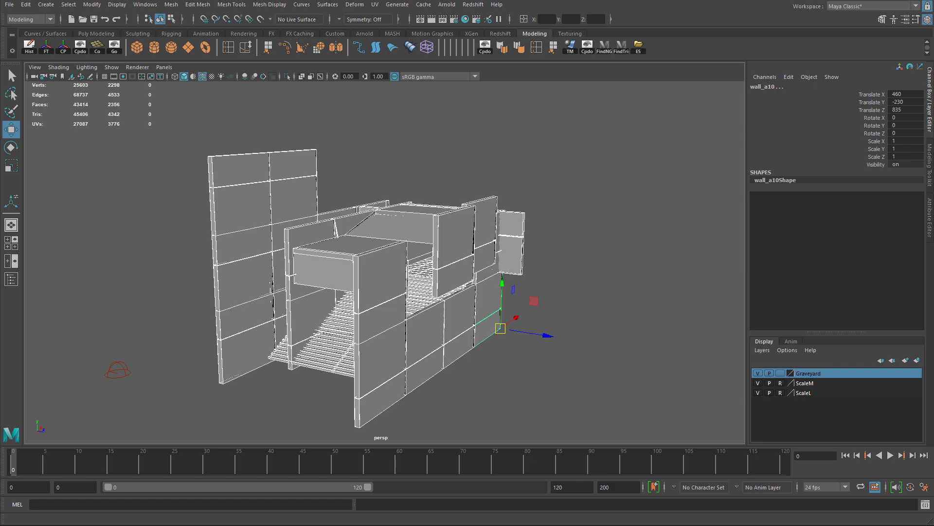
Switch to Unreal Engine, import Env_Combined.fbx into EnvTest with Combine Meshes on, and place the mesh in the level
{"action": "key", "text": "alt+Tab"}
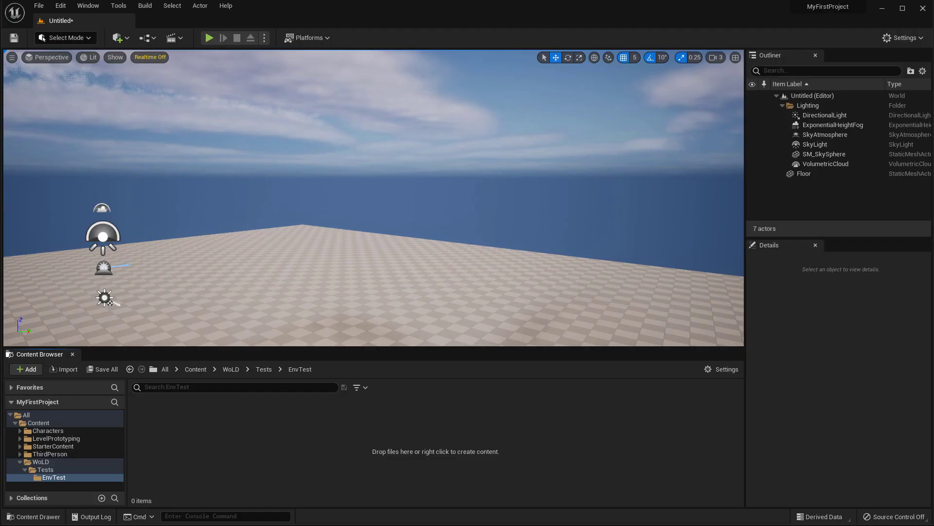
{"action": "left_click_drag", "start_coordinate": [338, 447], "coordinate": [281, 453]}
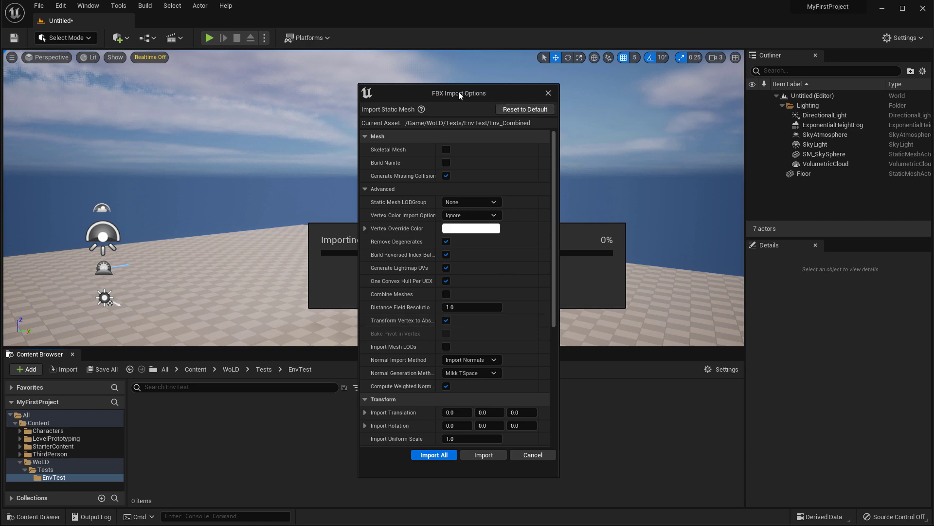
{"action": "left_click", "coordinate": [445, 295]}
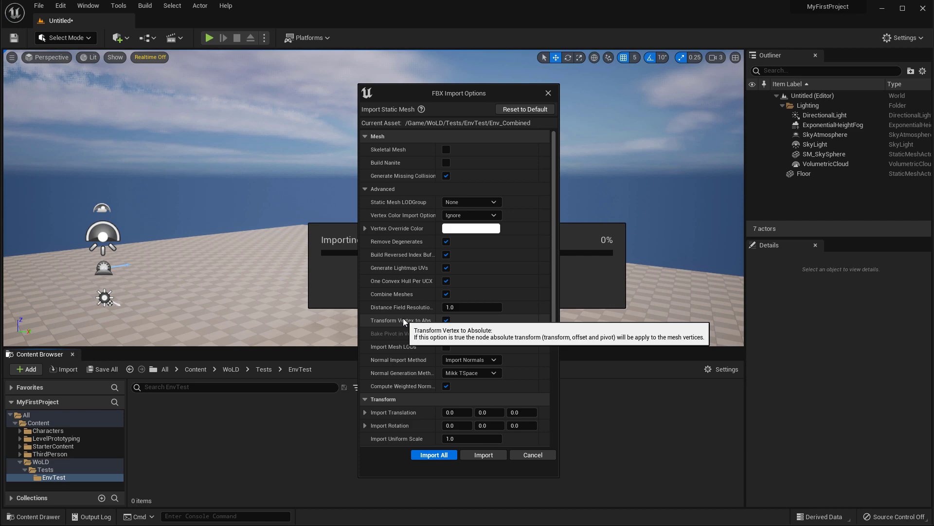
{"action": "left_click", "coordinate": [471, 456]}
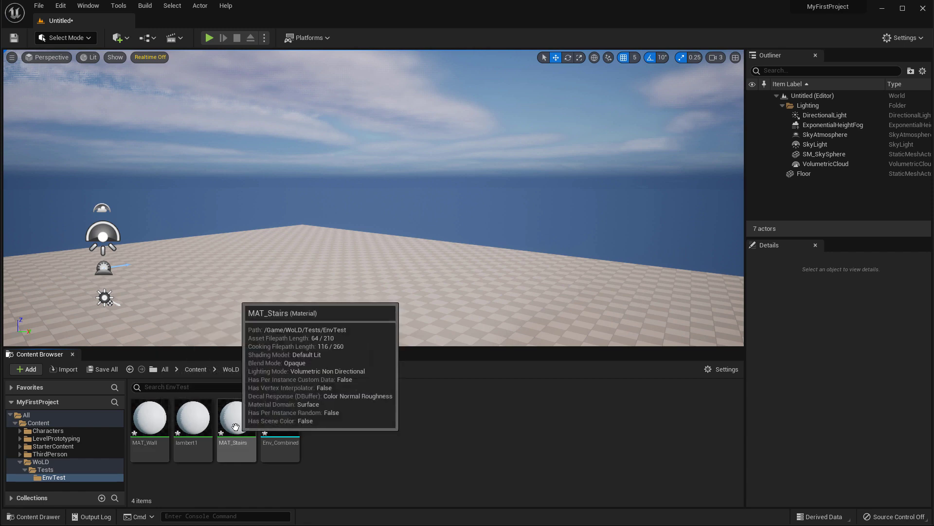
{"action": "left_click", "coordinate": [279, 422]}
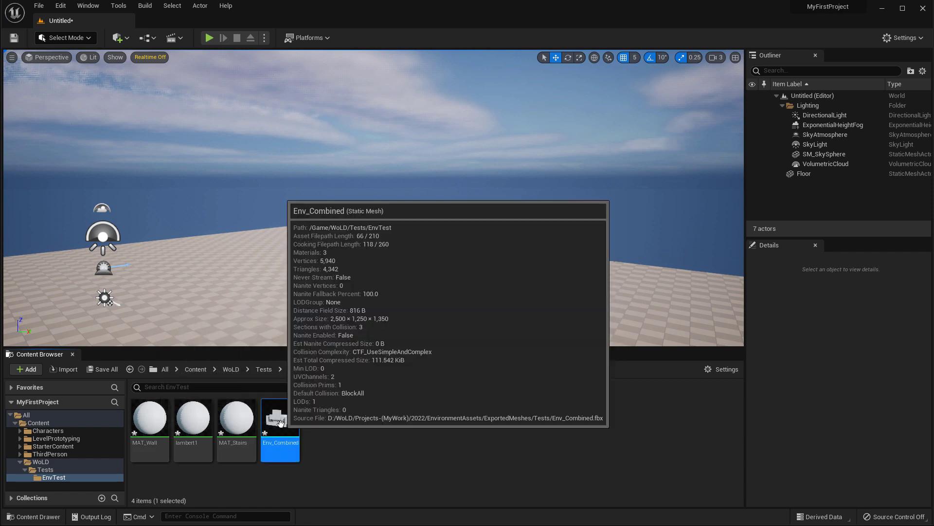
{"action": "left_click_drag", "start_coordinate": [280, 421], "coordinate": [371, 271]}
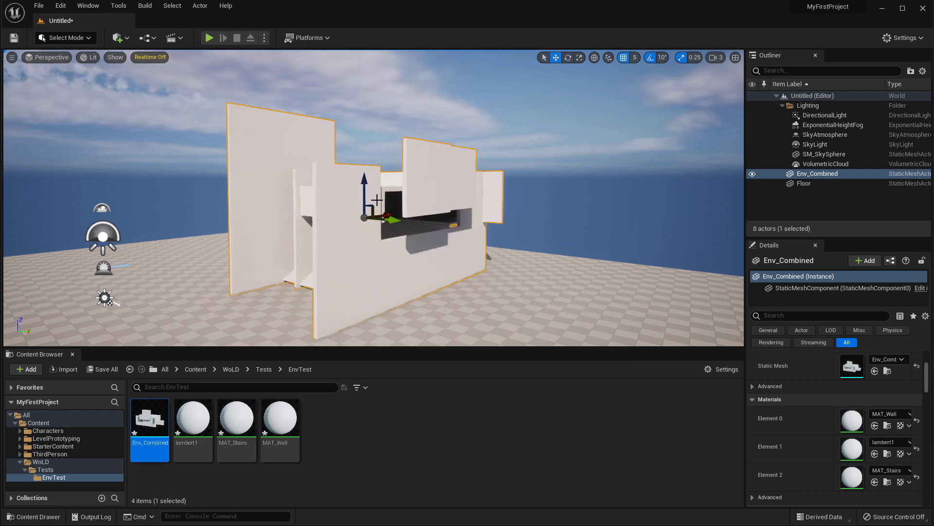
Review the imported materials and the asset actions available for the Env_Combined mesh, including Reimport
{"action": "left_click", "coordinate": [188, 427]}
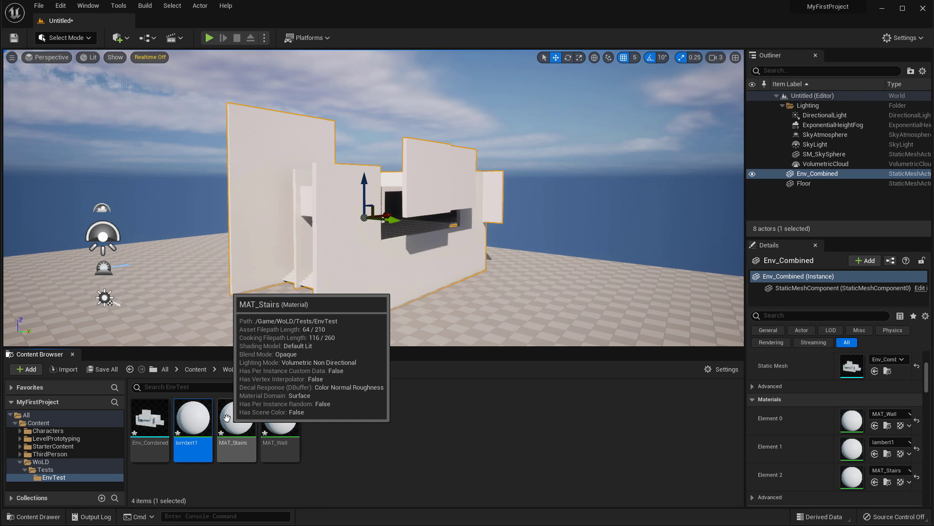
{"action": "left_click", "coordinate": [152, 426]}
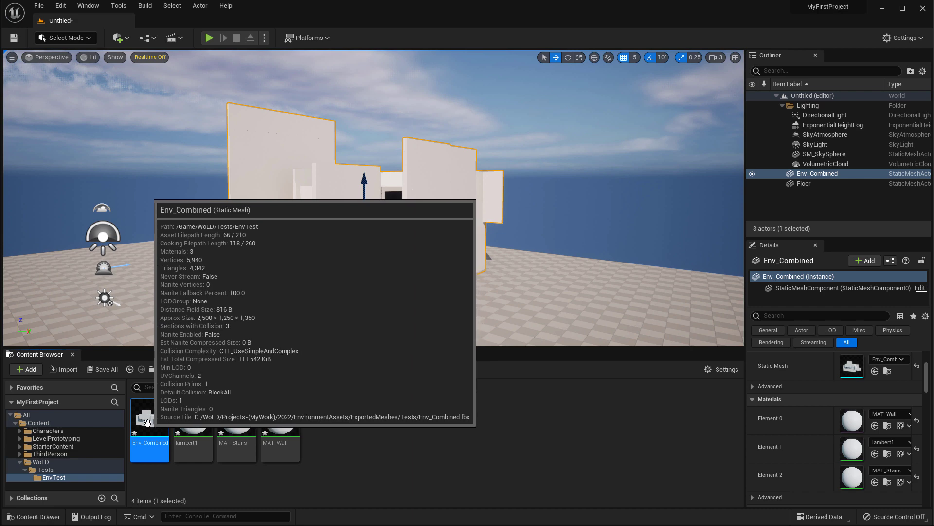
{"action": "right_click", "coordinate": [152, 426]}
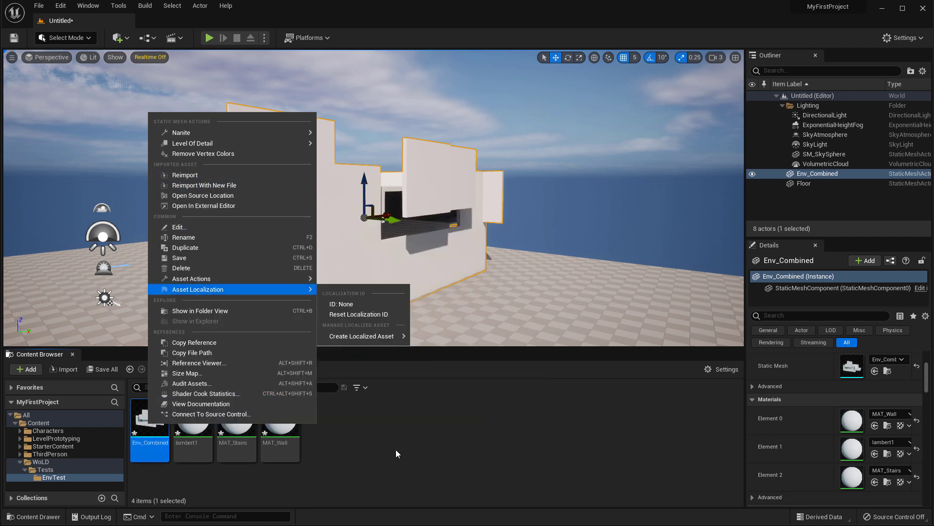
{"action": "right_click_drag", "start_coordinate": [455, 238], "coordinate": [445, 246]}
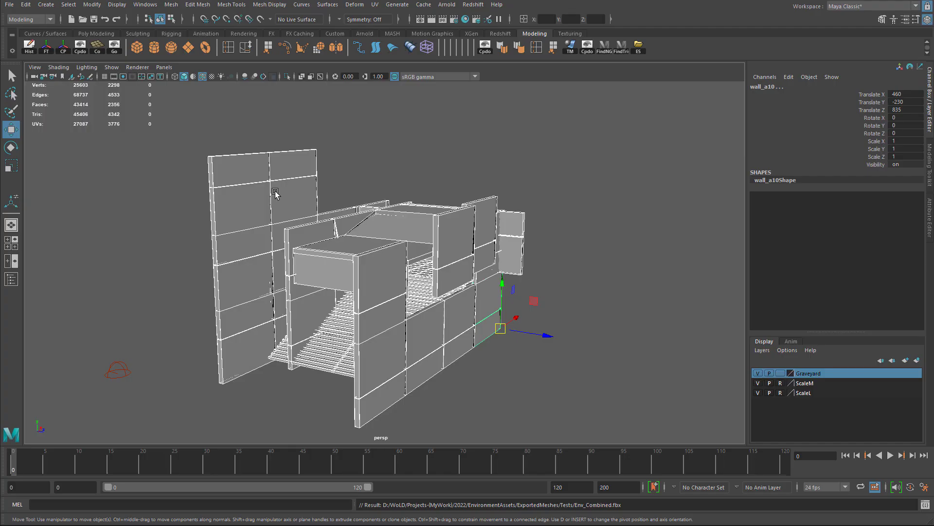
Switch to Maya and delete the two upper panels of the tall back wall
{"action": "left_click", "coordinate": [273, 194]}
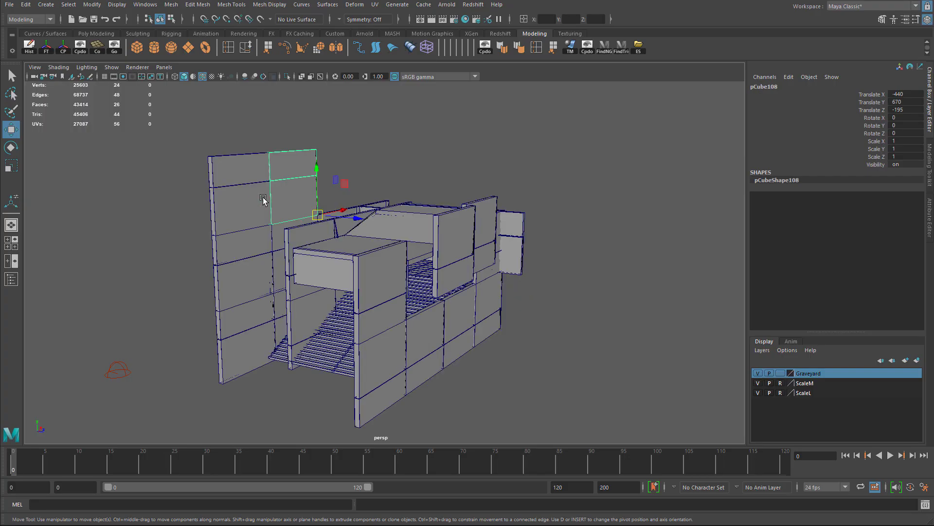
{"action": "left_click", "coordinate": [248, 199]}
{"action": "key", "text": "Delete"}
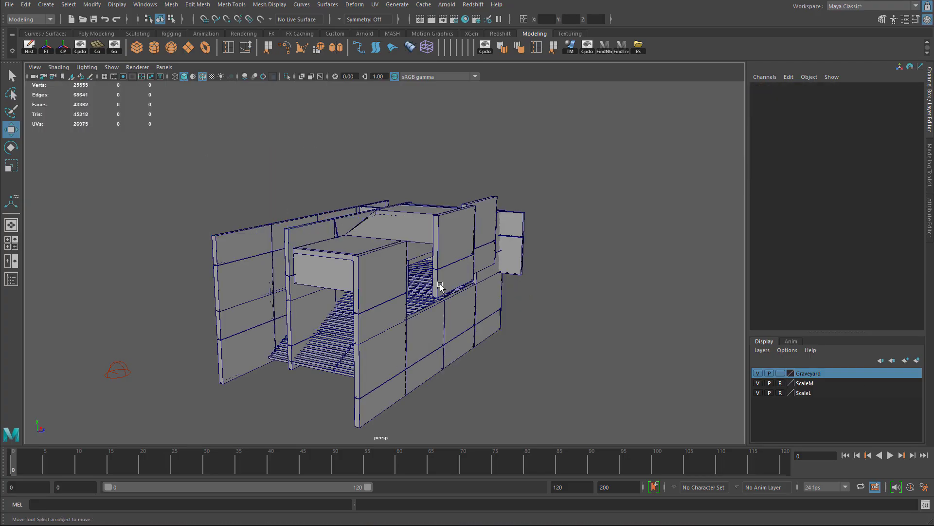
Grid-snap the two displaced panels of the long side wall into place to close the gap in that wall
{"action": "left_click", "coordinate": [460, 273]}
{"action": "right_click_drag", "start_coordinate": [462, 277], "coordinate": [619, 305], "text": "alt"}
{"action": "middle_click_drag", "start_coordinate": [619, 305], "coordinate": [550, 280], "text": "alt"}
{"action": "key", "text": "x"}
{"action": "left_click_drag", "start_coordinate": [498, 272], "coordinate": [378, 328]}
{"action": "right_click_drag", "start_coordinate": [378, 329], "coordinate": [415, 300], "text": "alt"}
{"action": "left_click_drag", "start_coordinate": [415, 300], "coordinate": [386, 303]}
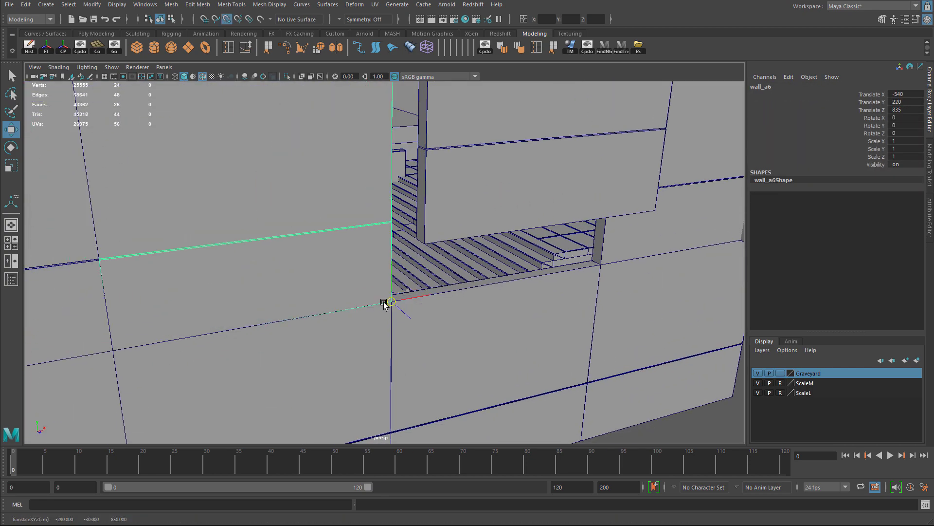
{"action": "left_click", "coordinate": [552, 200]}
{"action": "middle_click_drag", "start_coordinate": [603, 267], "coordinate": [602, 265]}
{"action": "right_click_drag", "start_coordinate": [657, 281], "coordinate": [347, 238], "text": "alt"}
Select all the environment pieces and export the selection as FBX, overwriting Env_Combined.fbx in the ExportedMeshes Tests folder
{"action": "left_click_drag", "start_coordinate": [574, 355], "coordinate": [411, 236]}
{"action": "scroll", "coordinate": [411, 235], "scroll_direction": "up", "scroll_amount": 2}
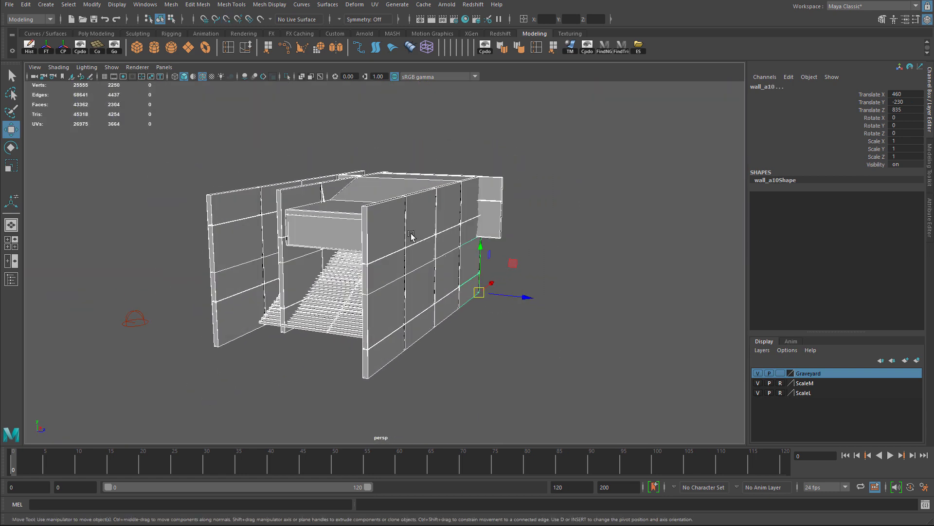
{"action": "left_click", "coordinate": [9, 4]}
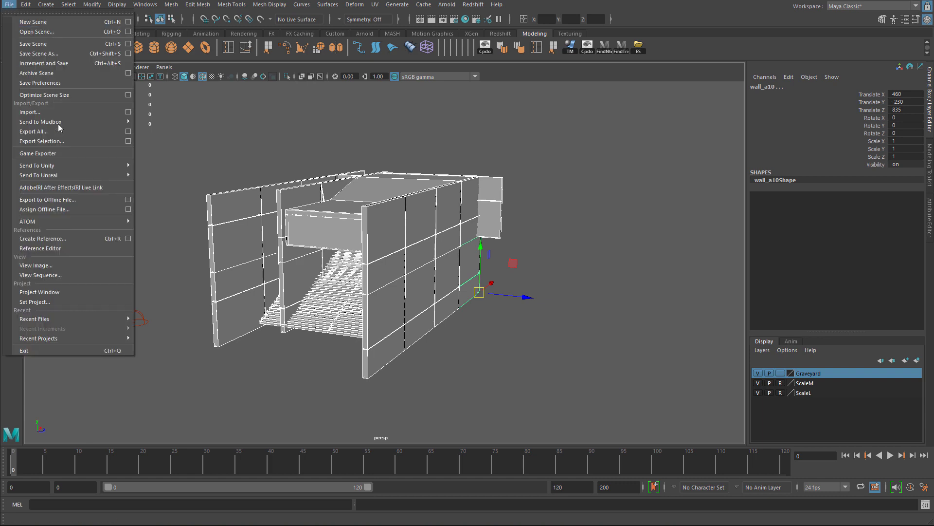
{"action": "left_click", "coordinate": [54, 141]}
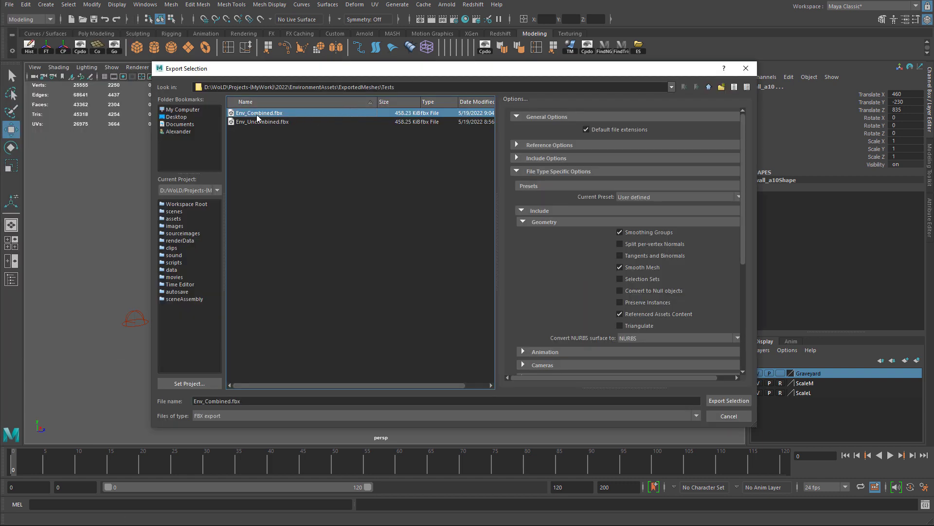
{"action": "double_click", "coordinate": [259, 113]}
{"action": "left_click", "coordinate": [444, 261]}
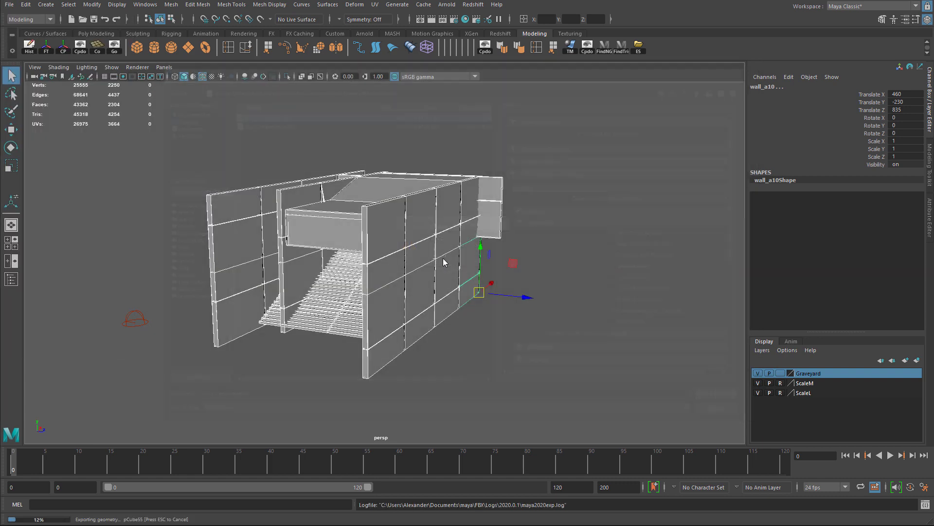
Switch to Unreal Engine, reimport the Env_Combined static mesh from its updated FBX, and inspect the mesh in the level
{"action": "key", "text": "alt+Tab"}
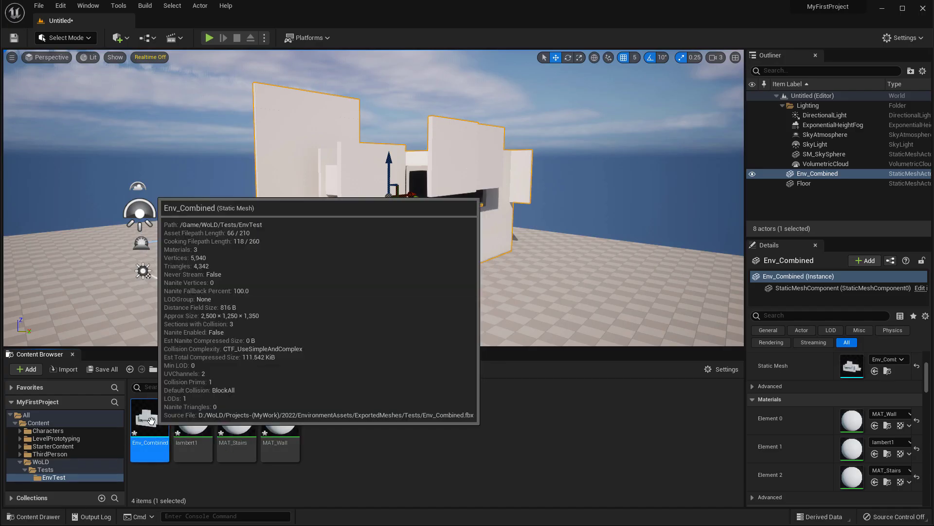
{"action": "right_click", "coordinate": [150, 419]}
{"action": "left_click", "coordinate": [184, 173]}
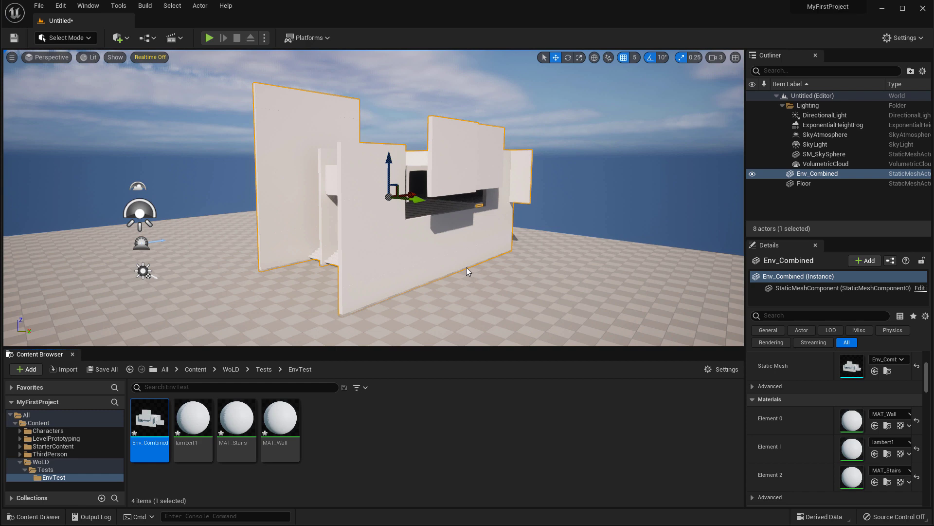
{"action": "mouse_move", "coordinate": [185, 404]}
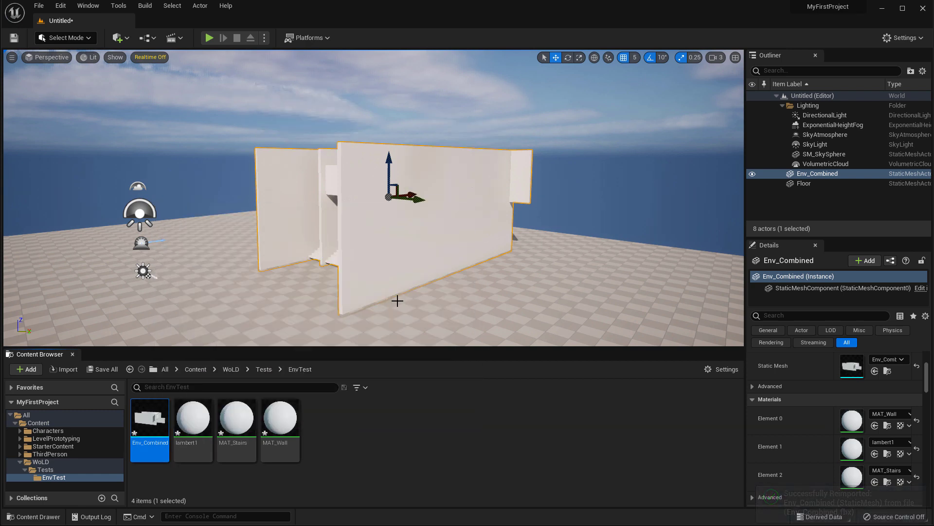
{"action": "left_click", "coordinate": [561, 194]}
{"action": "left_click", "coordinate": [461, 220]}
{"action": "mouse_move", "coordinate": [461, 220]}
{"action": "right_mouse_down"}
{"action": "mouse_move", "coordinate": [452, 219]}
{"action": "mouse_move", "coordinate": [471, 220]}
{"action": "right_mouse_up"}
{"action": "key", "text": "w"}
{"action": "right_click_drag", "start_coordinate": [374, 197], "coordinate": [433, 250]}
{"action": "key", "text": "s"}
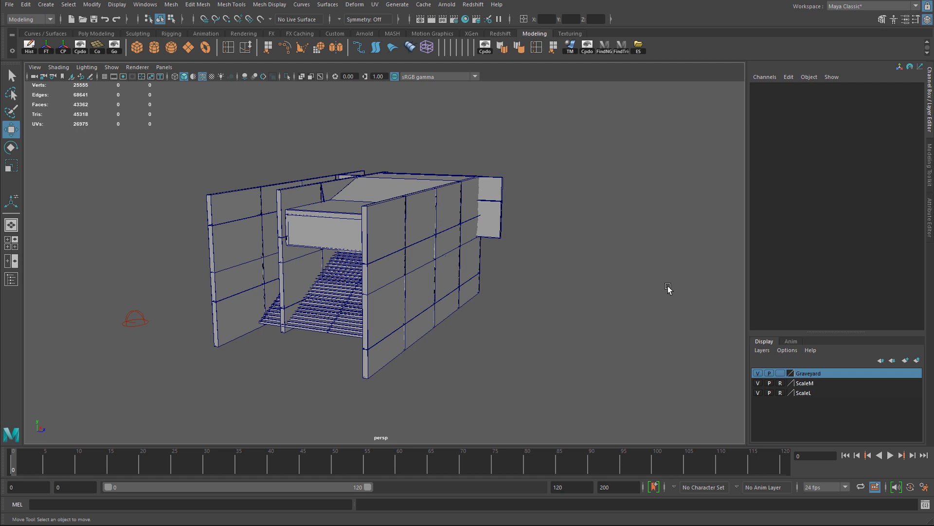
Switch to Maya and review the file export commands, Export All and Export Selection, for the environment pieces
{"action": "left_click_drag", "start_coordinate": [163, 109], "coordinate": [586, 395]}
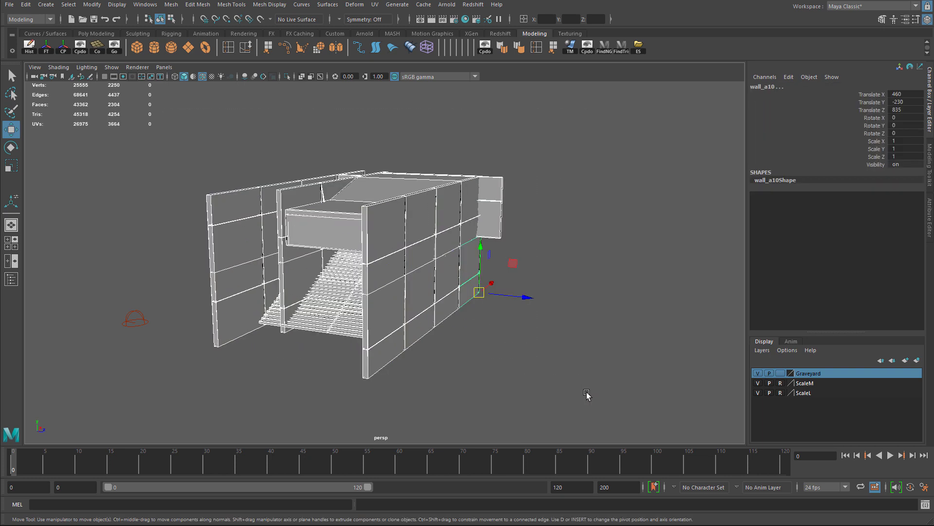
{"action": "left_click", "coordinate": [9, 4]}
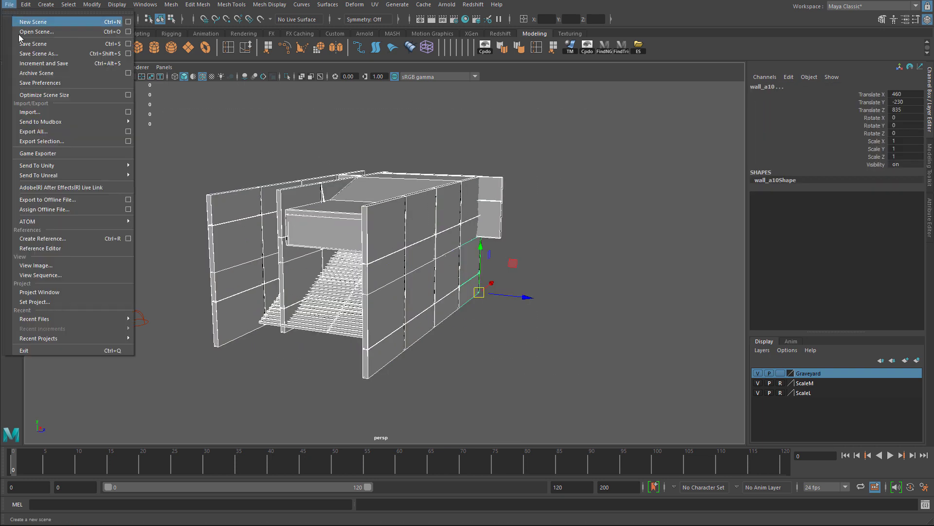
{"action": "left_click", "coordinate": [261, 136]}
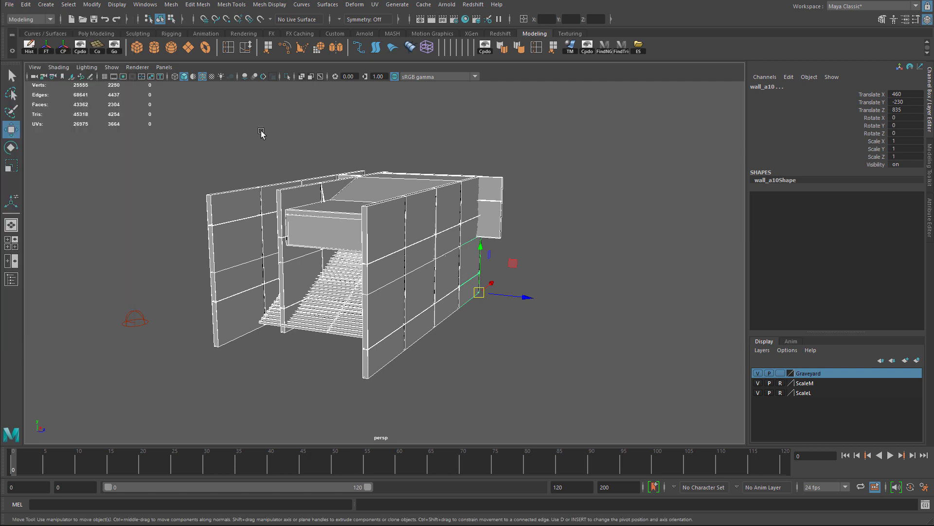
{"action": "left_click", "coordinate": [261, 136]}
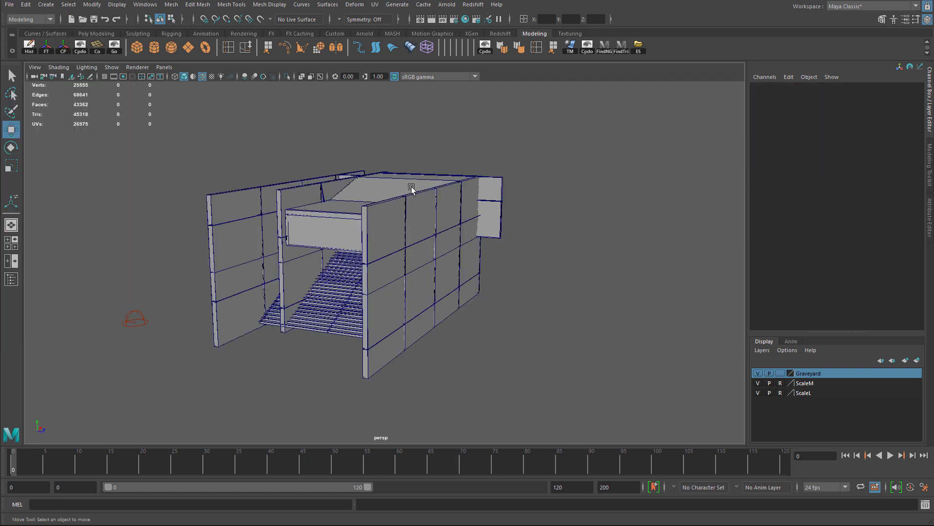
{"action": "left_click", "coordinate": [10, 4]}
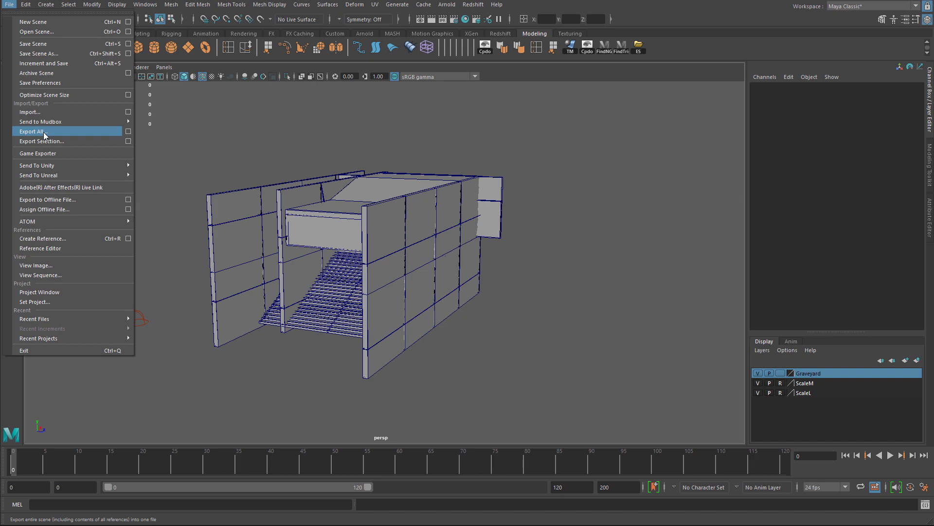
{"action": "key", "text": "Escape"}
Toggle the visibility of the Graveyard display layer to check its stored pieces, leaving the layer hidden
{"action": "left_click_drag", "start_coordinate": [340, 205], "coordinate": [468, 228], "text": "alt"}
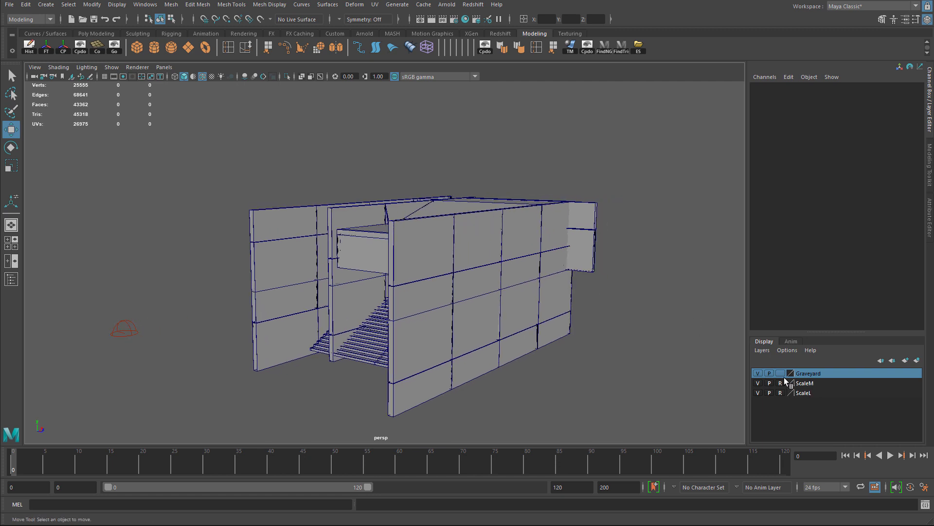
{"action": "mouse_move", "coordinate": [366, 288]}
{"action": "left_mouse_down", "text": "alt"}
{"action": "mouse_move", "coordinate": [306, 285]}
{"action": "mouse_move", "coordinate": [409, 292]}
{"action": "mouse_move", "coordinate": [379, 300]}
{"action": "left_mouse_up", "text": "alt"}
{"action": "scroll", "coordinate": [379, 301], "scroll_direction": "down", "scroll_amount": 5}
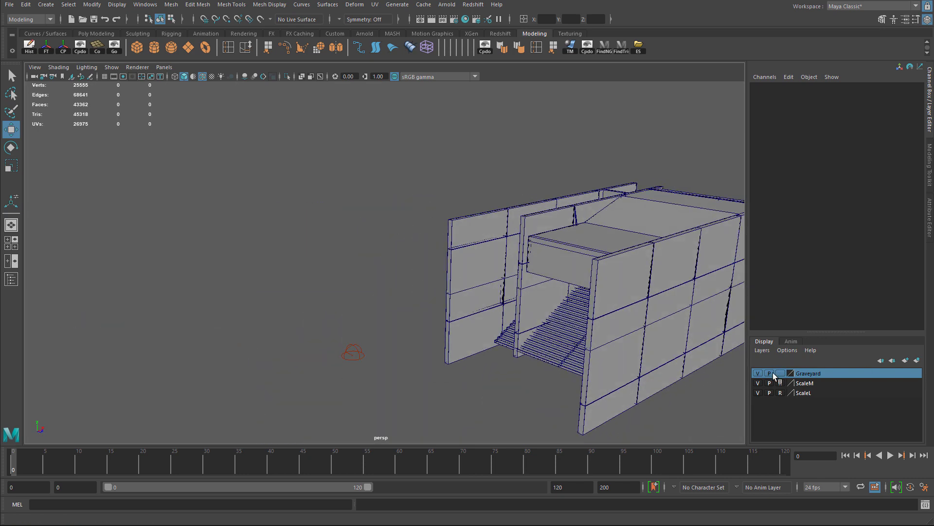
{"action": "left_click", "coordinate": [758, 374]}
{"action": "left_click", "coordinate": [758, 373]}
{"action": "left_click", "coordinate": [758, 373]}
{"action": "left_click_drag", "start_coordinate": [328, 171], "coordinate": [584, 253], "text": "alt"}
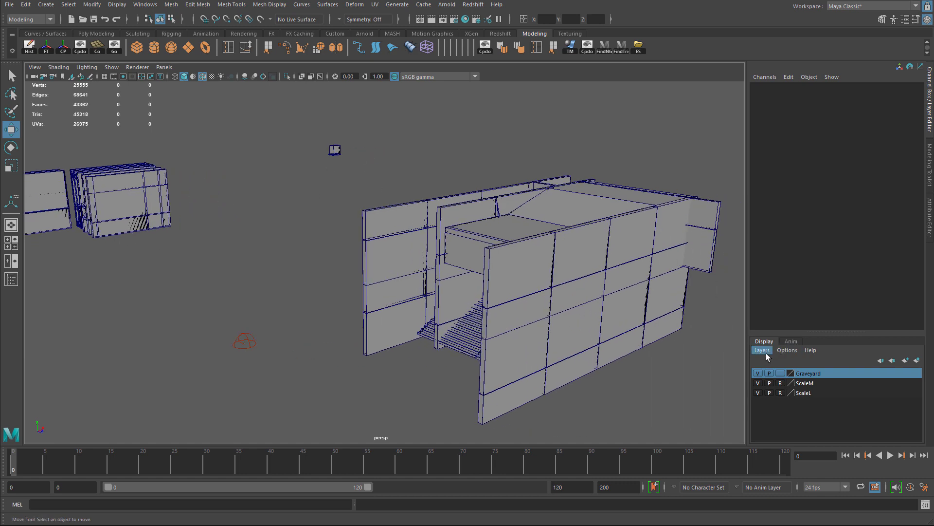
{"action": "left_click", "coordinate": [758, 373]}
{"action": "left_click_drag", "start_coordinate": [632, 312], "coordinate": [503, 223], "text": "alt"}
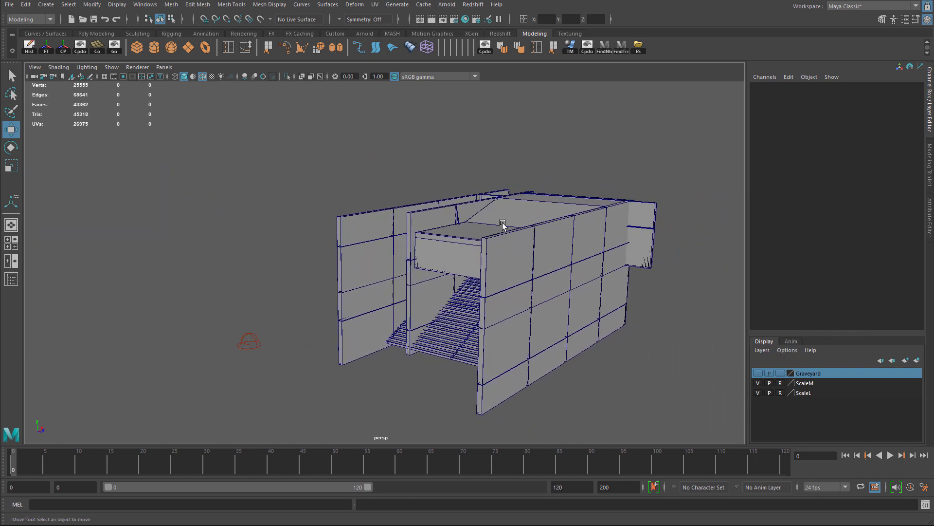
Examine the visible environment pieces as one export selection, then clear the selection
{"action": "left_click", "coordinate": [9, 6]}
{"action": "left_click_drag", "start_coordinate": [300, 156], "coordinate": [649, 334]}
{"action": "left_click", "coordinate": [461, 180]}
{"action": "left_click", "coordinate": [9, 4]}
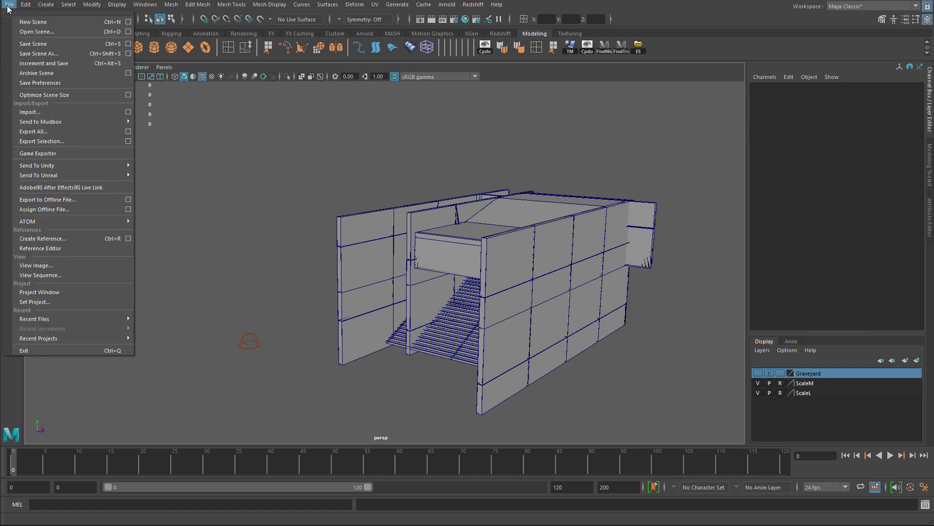
{"action": "left_click", "coordinate": [208, 161]}
{"action": "left_click_drag", "start_coordinate": [302, 119], "coordinate": [691, 412]}
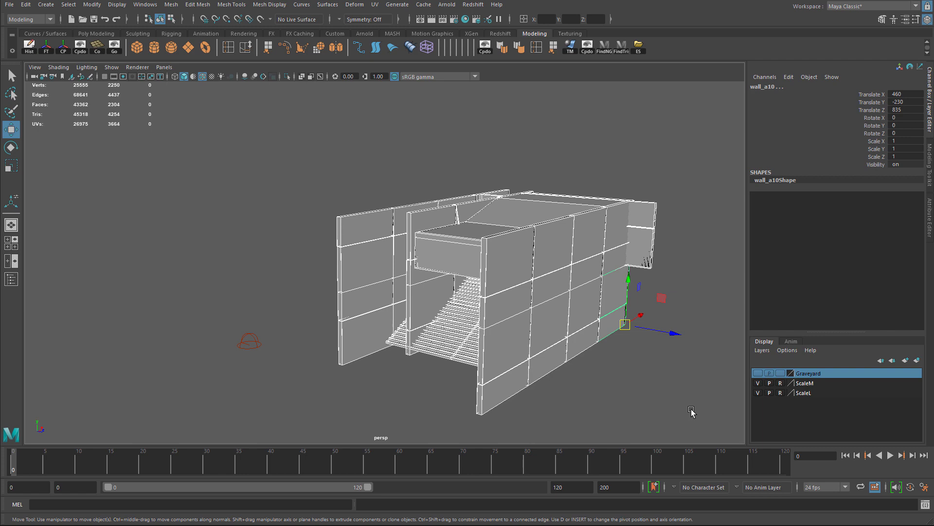
{"action": "left_click_drag", "start_coordinate": [478, 229], "coordinate": [357, 133], "text": "alt"}
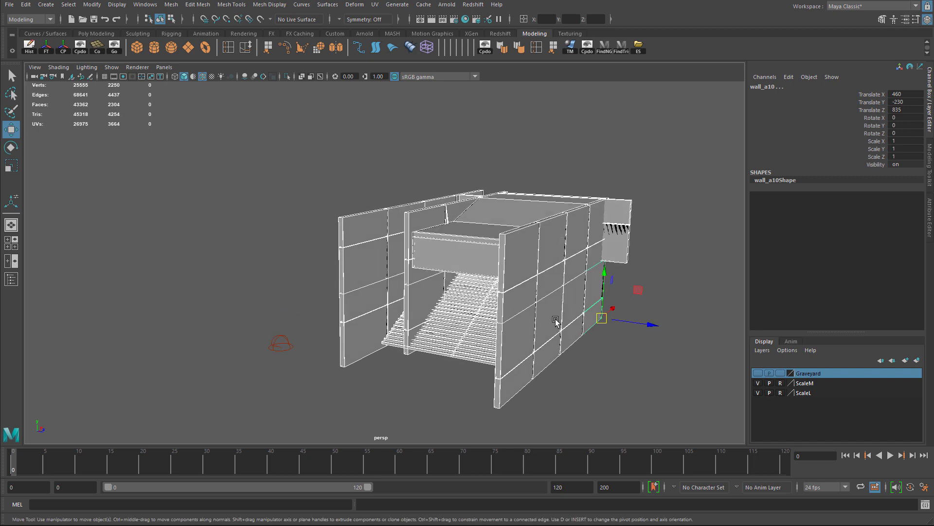
{"action": "left_click", "coordinate": [687, 272]}
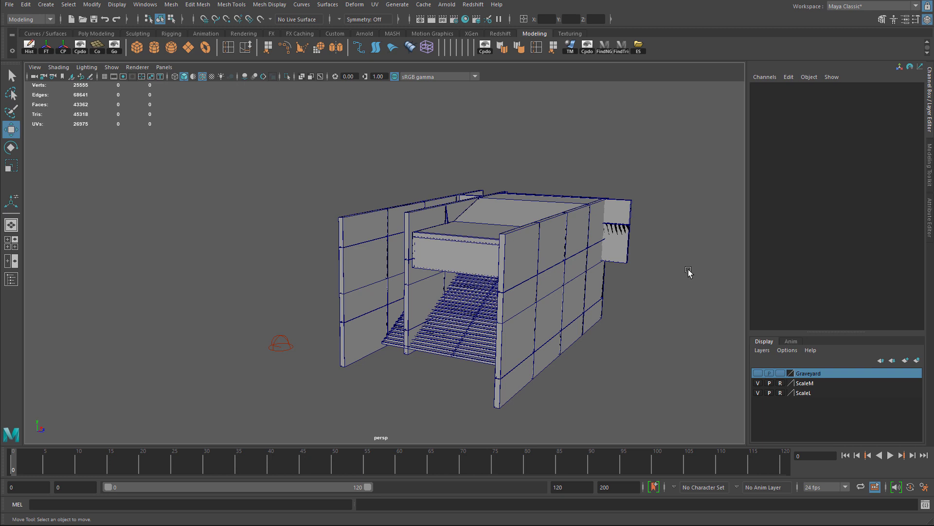
{"action": "scroll", "coordinate": [688, 269], "scroll_direction": "up", "scroll_amount": 2}
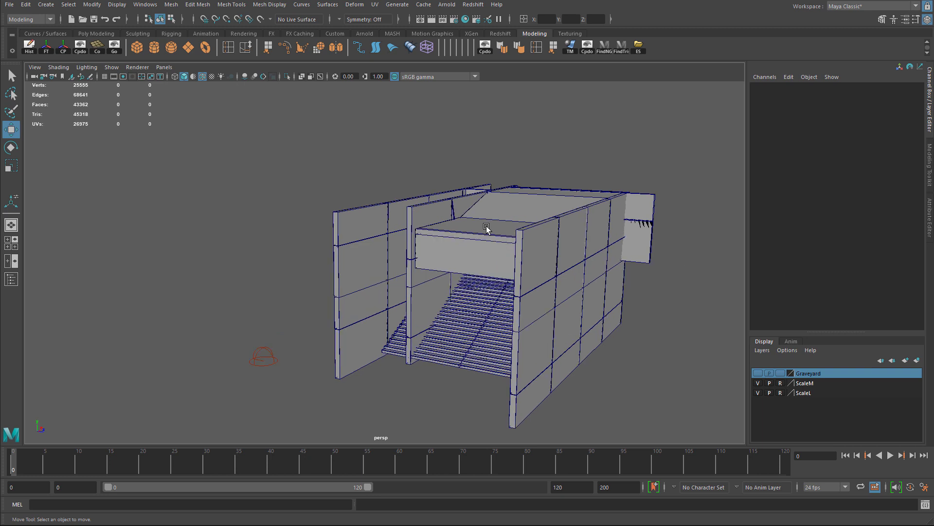